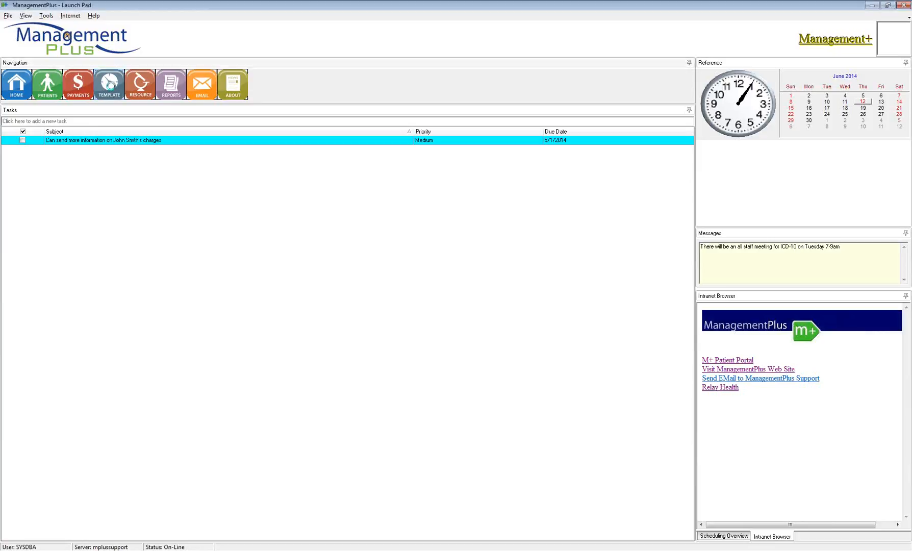
- Open the patient scheduler and set the kiosk check-in station to 'Check In'
left_click(114, 87)
left_click(506, 269)
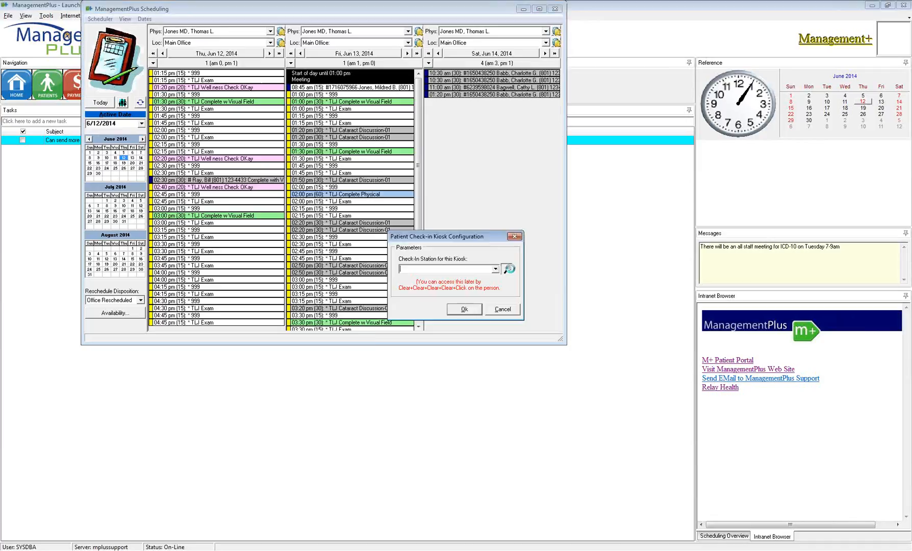
double_click(410, 251)
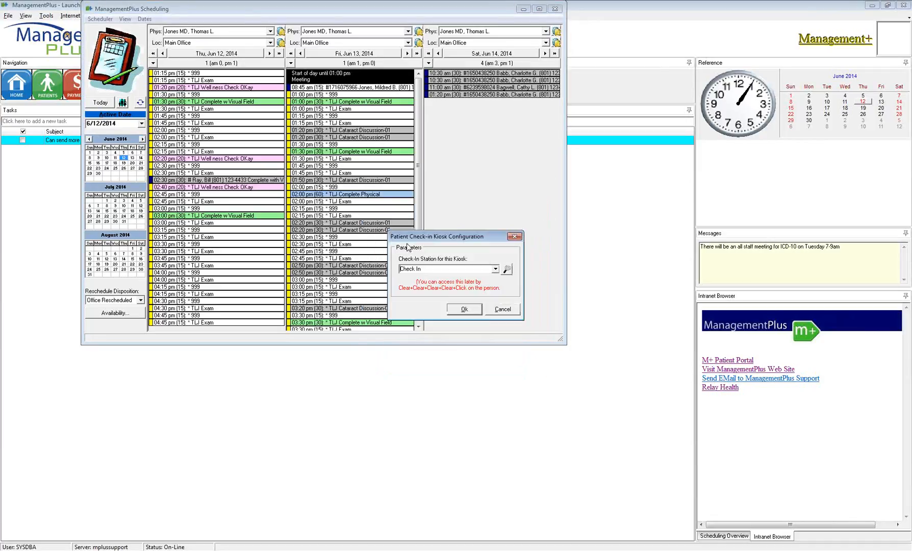
left_click(465, 313)
- Move the Scheduling window and enlarge it to show more rows of the Jun 12–14, 2014 schedule
left_click_drag(414, 10, 466, 51)
left_click_drag(616, 385, 741, 463)
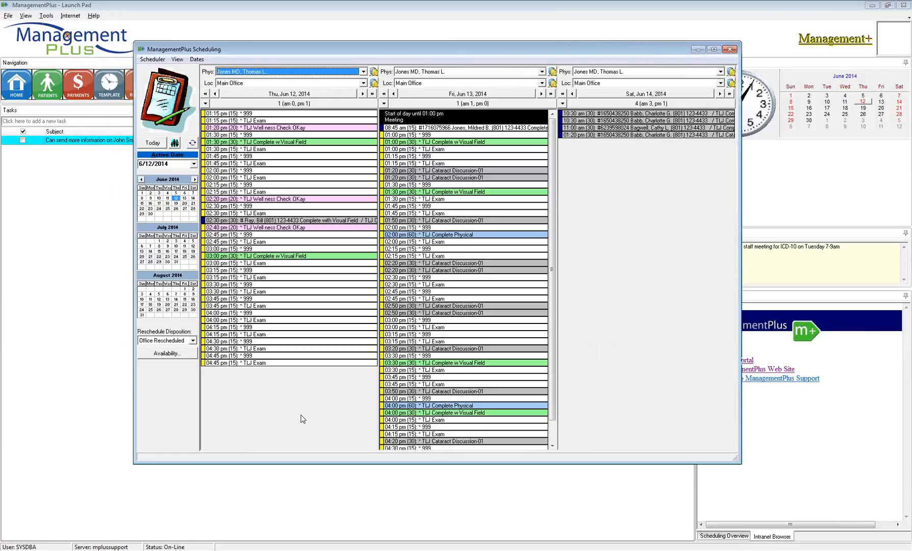
left_click(151, 60)
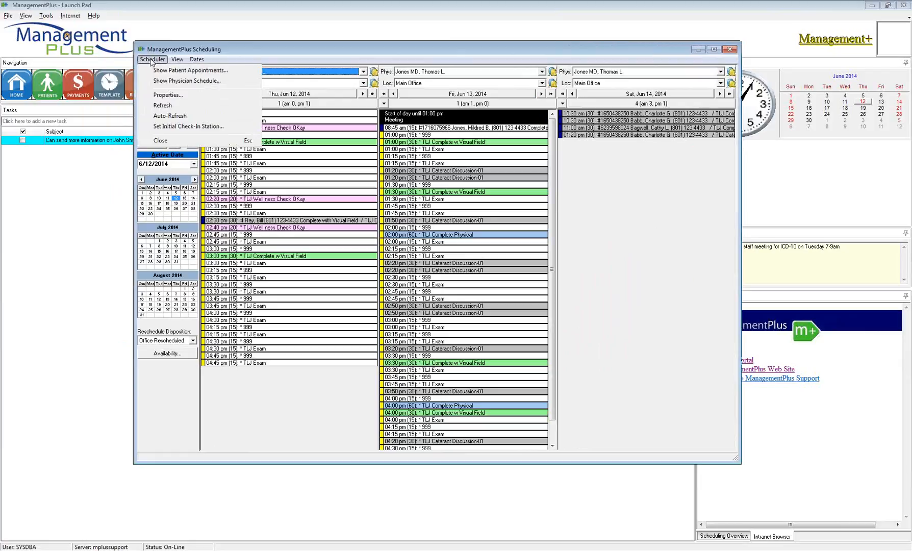
left_click(174, 379)
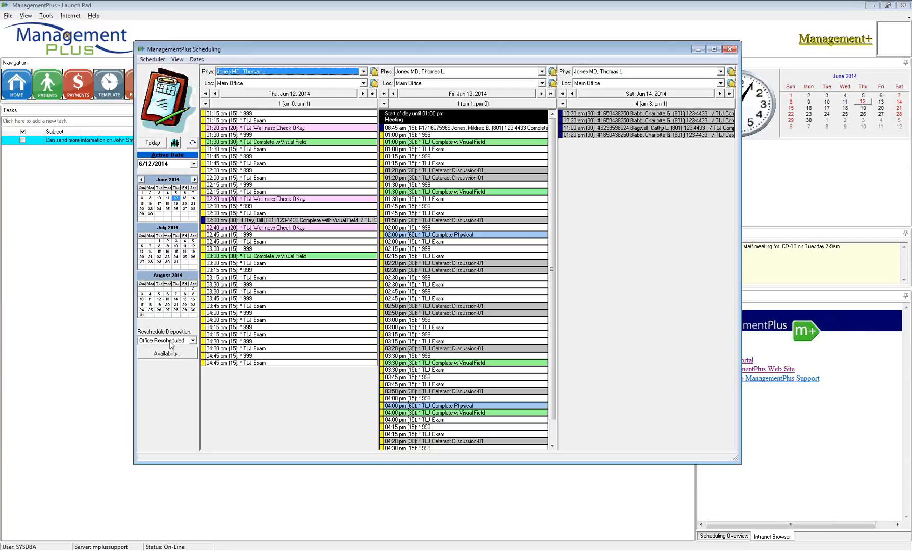
- Jump the schedule ahead one week to Jun 19–21, 2014 and bring up the Available Appointment Finder
left_click(197, 61)
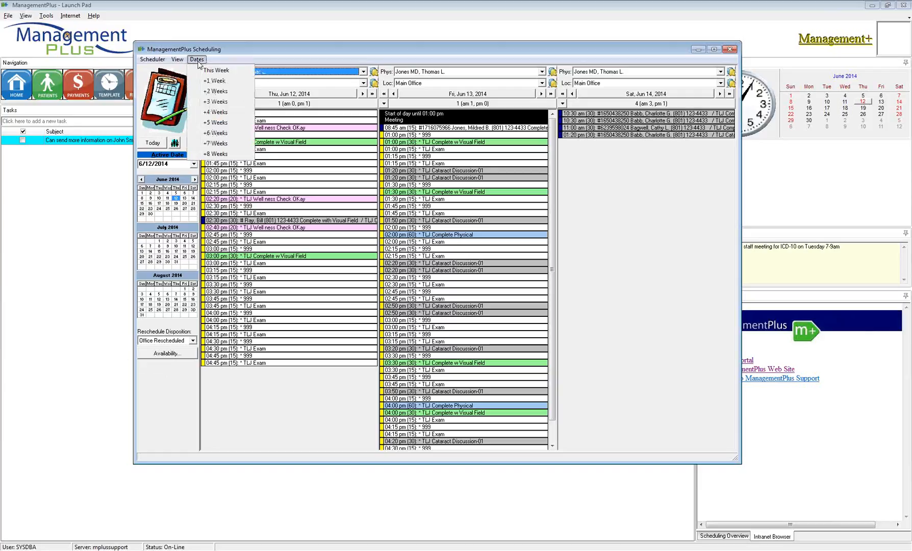
left_click(217, 82)
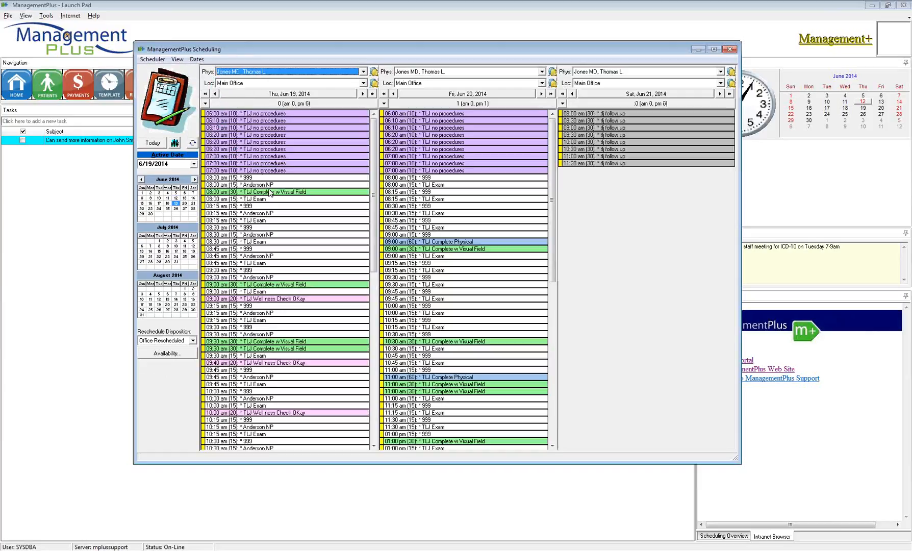
left_click(196, 218)
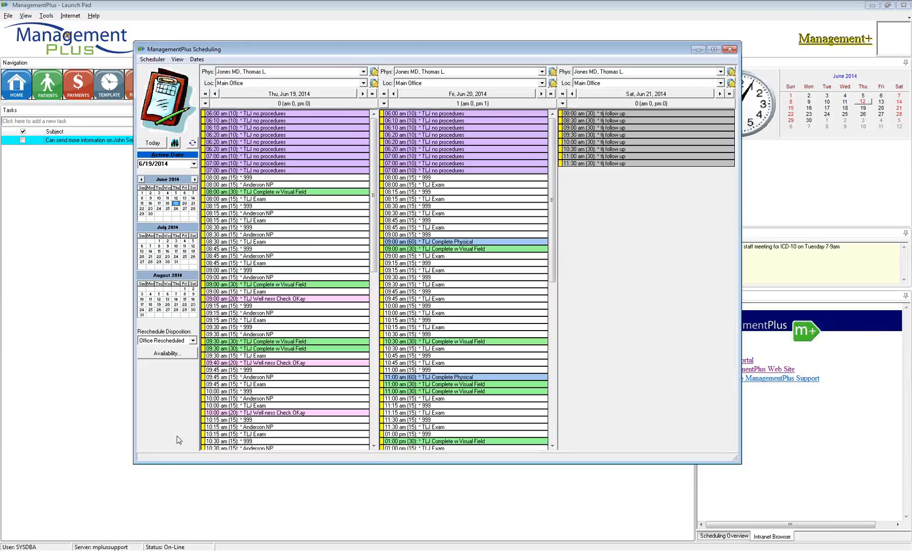
left_click(164, 359)
left_click(166, 356)
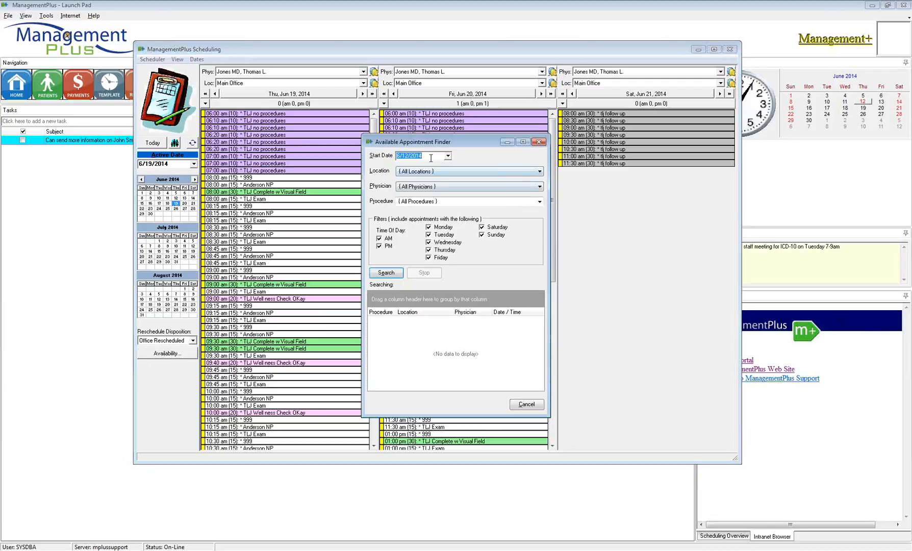
- Filter the finder to start 6/12/2014, location Midvale, the schedule's physician, and All Procedures
left_click(447, 156)
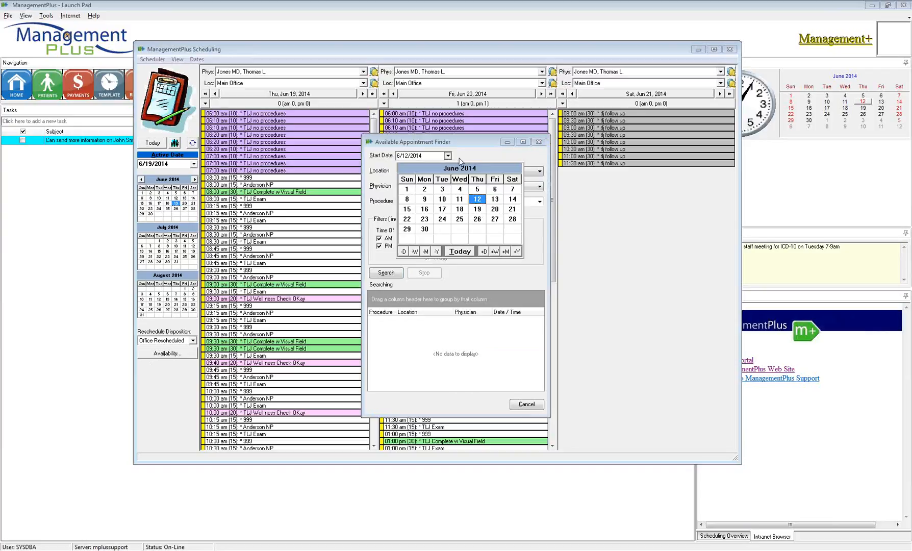
left_click(477, 200)
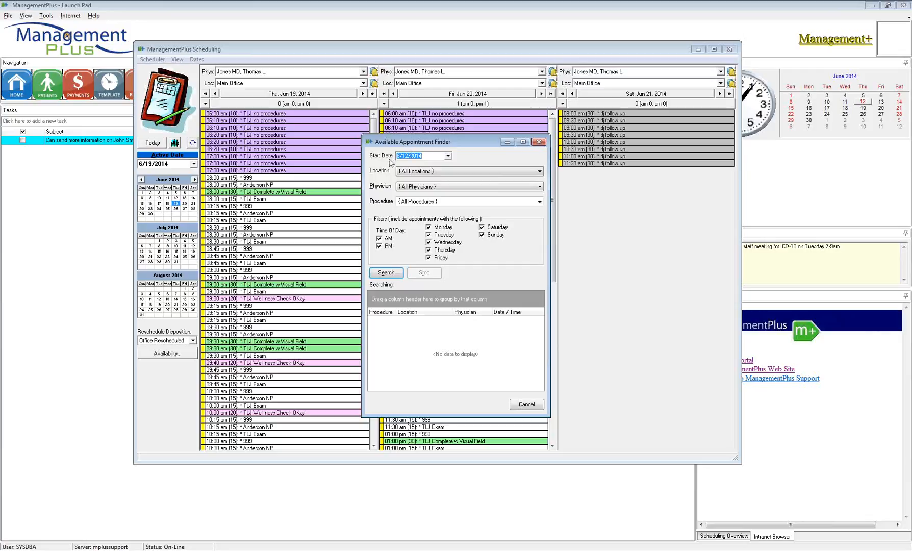
left_click(447, 172)
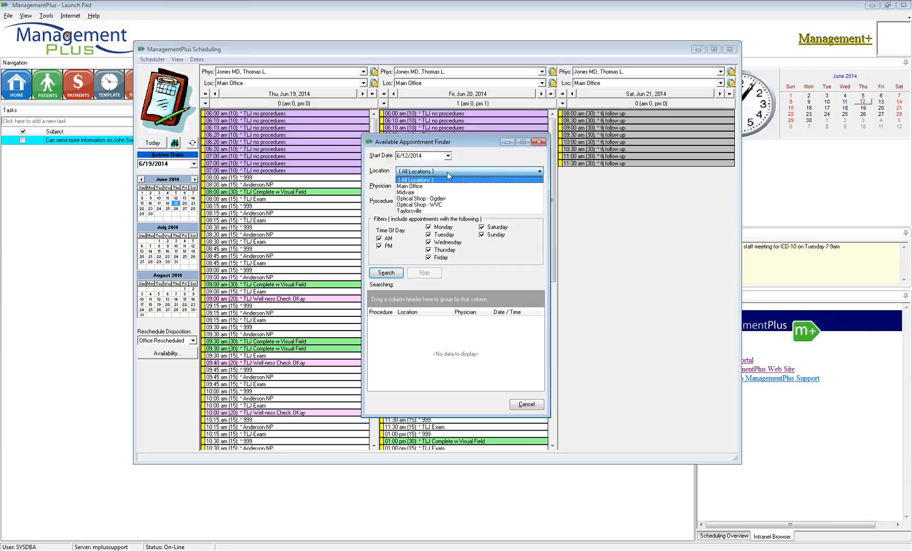
left_click(418, 193)
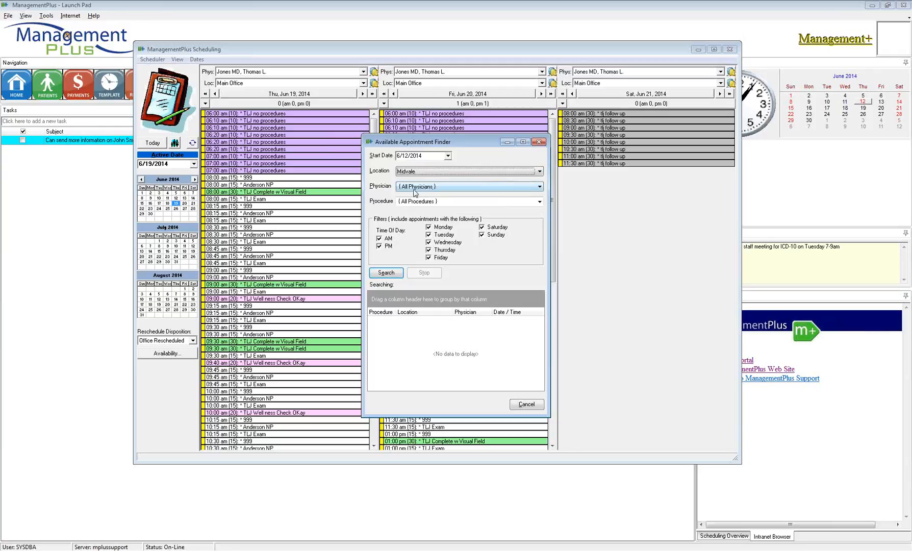
left_click(417, 188)
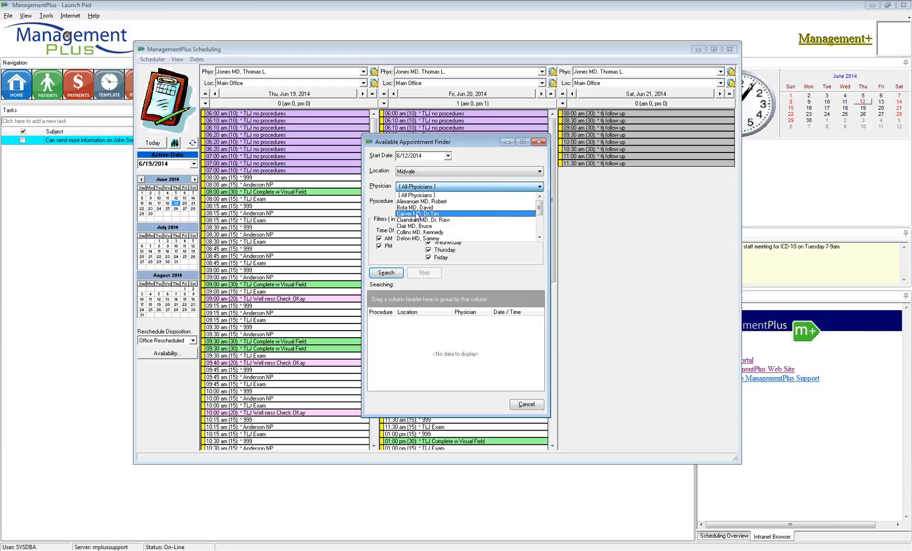
scroll(415, 224, "down", 3)
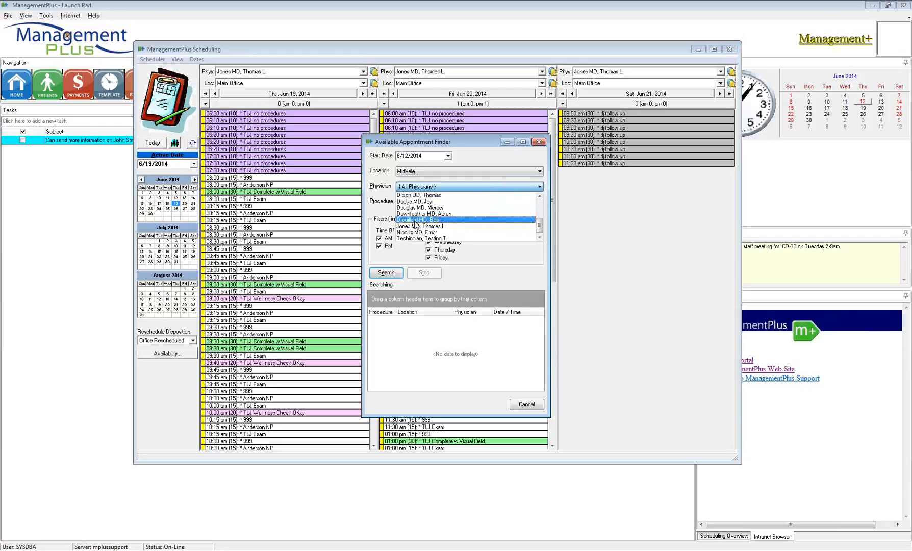
left_click(414, 227)
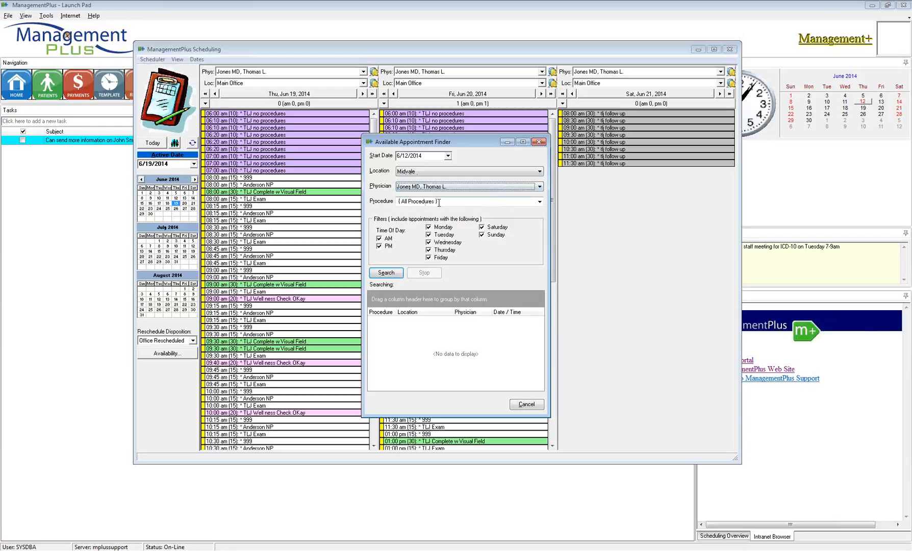
left_click(539, 202)
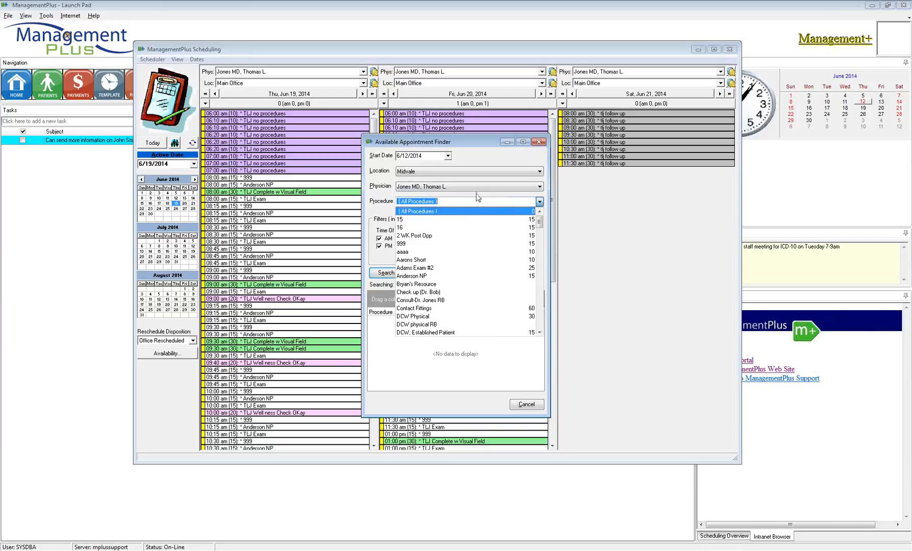
left_click(474, 160)
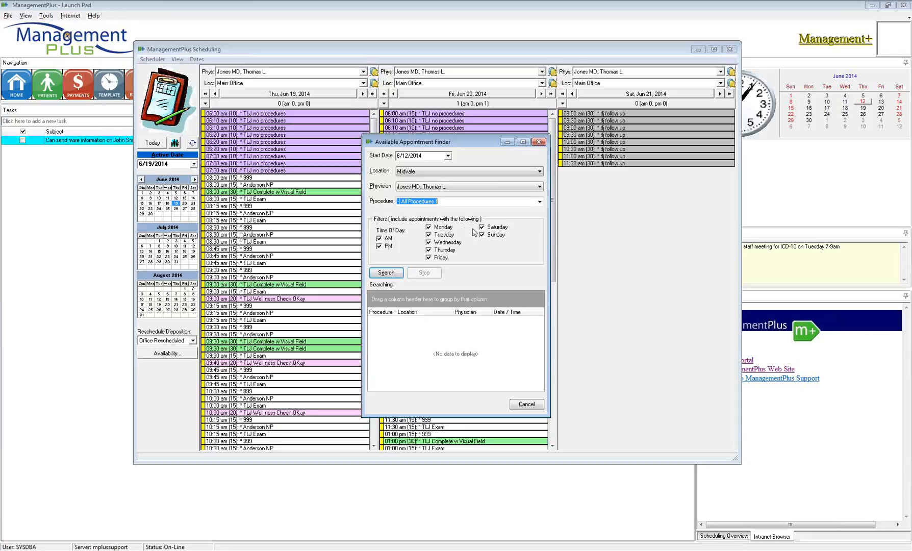
- Exclude Mon, Wed, Fri, Sat, Sun and morning slots, run a search, then stop it
left_click(428, 227)
left_click(429, 243)
left_click(429, 258)
left_click(481, 227)
left_click(481, 235)
left_click(379, 238)
left_click(384, 248)
left_click(386, 250)
left_click(398, 273)
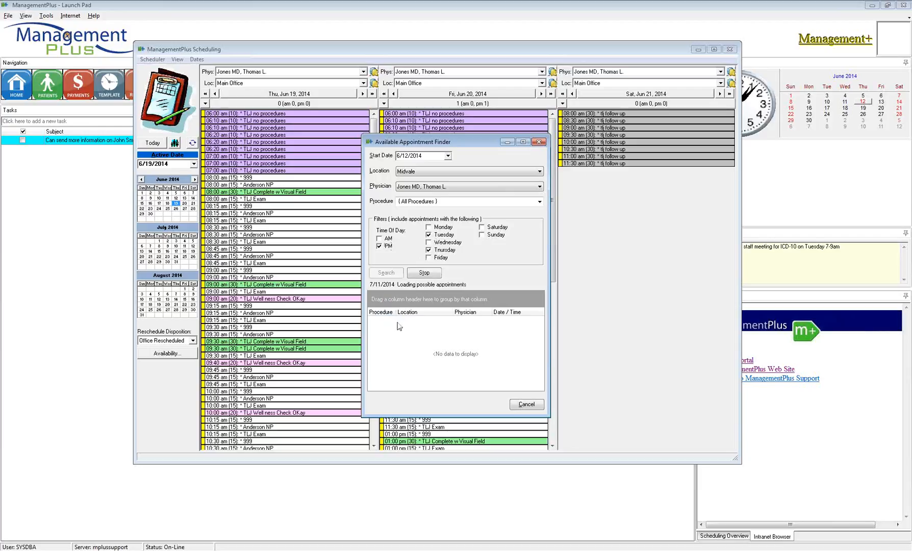
left_click(424, 273)
- Re-include Monday, Wednesday and Friday, rerun the search, then stop it
left_click(428, 242)
left_click(429, 227)
left_click(429, 258)
left_click(386, 273)
left_click(428, 277)
- Include morning slots, switch Location to All Locations, and search again
left_click(380, 239)
left_click(451, 175)
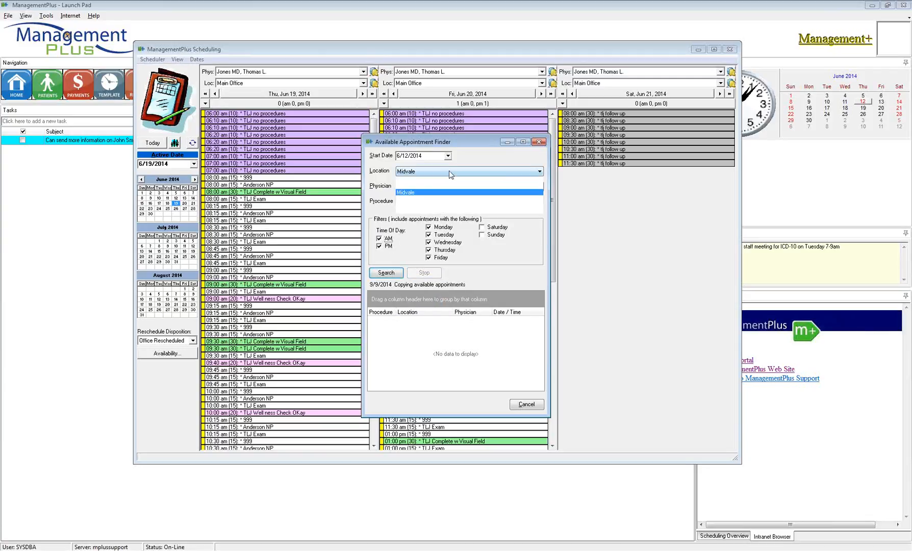
left_click(413, 181)
left_click(393, 274)
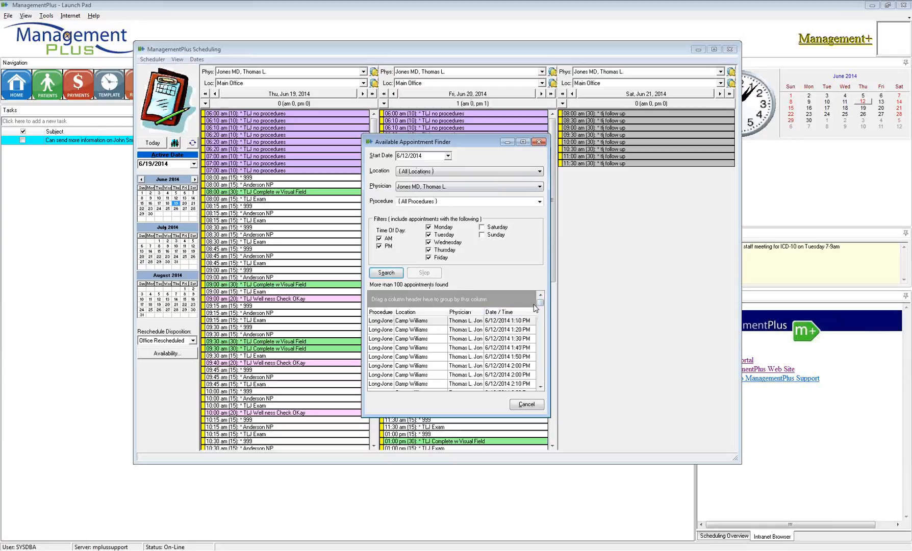
- Widen the Procedure column and group the found openings by procedure
left_click_drag(395, 312, 400, 312)
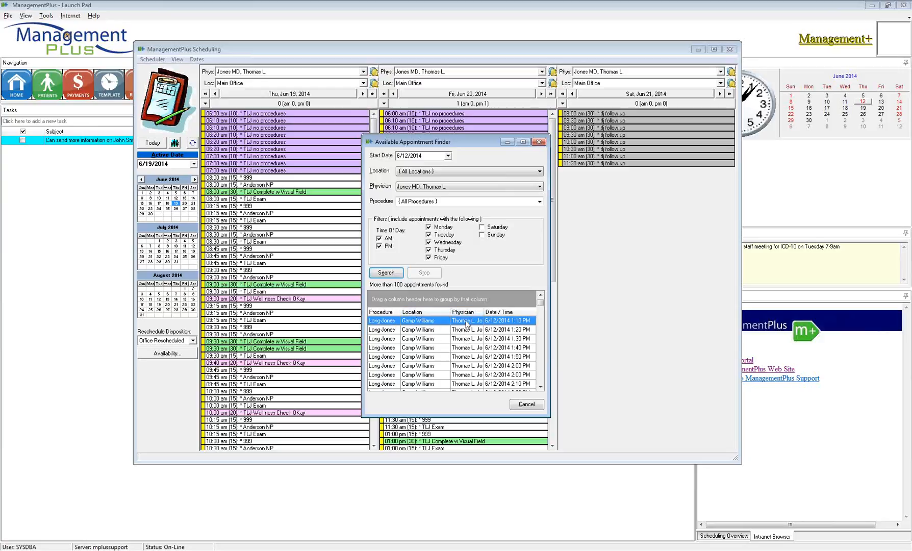
left_click(431, 190)
left_click_drag(541, 306, 542, 392)
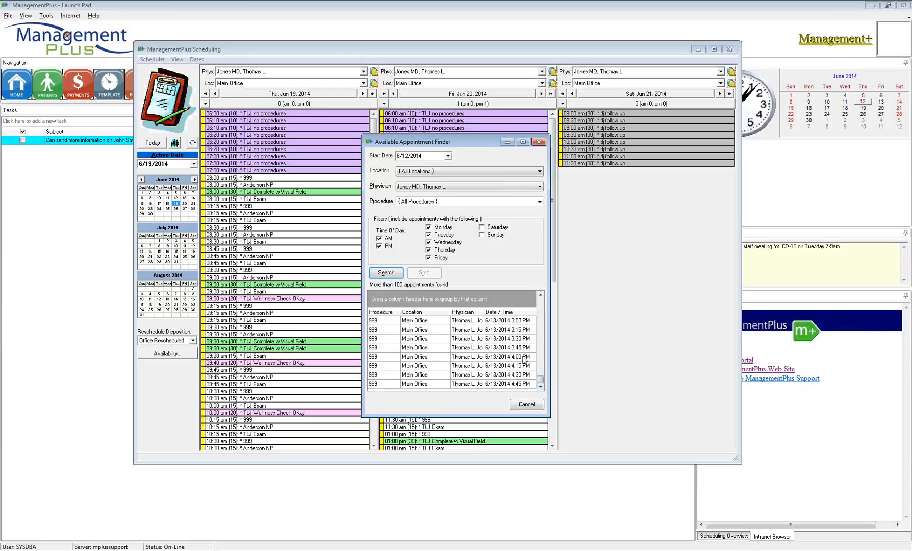
left_click_drag(541, 380, 542, 371)
left_click_drag(385, 311, 389, 305)
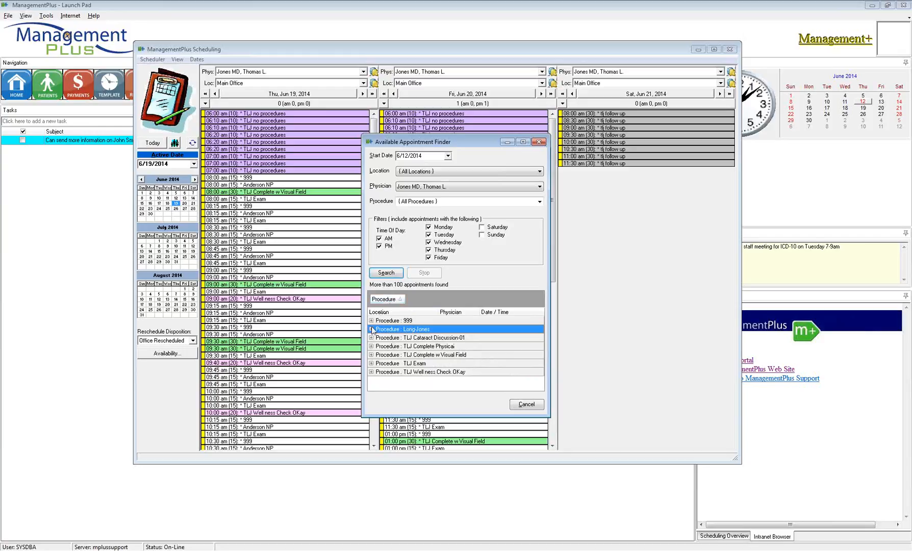
- Expand TLJ Complete w Visual Field and choose the 6/13/2014 1:30 PM opening
left_click(371, 355)
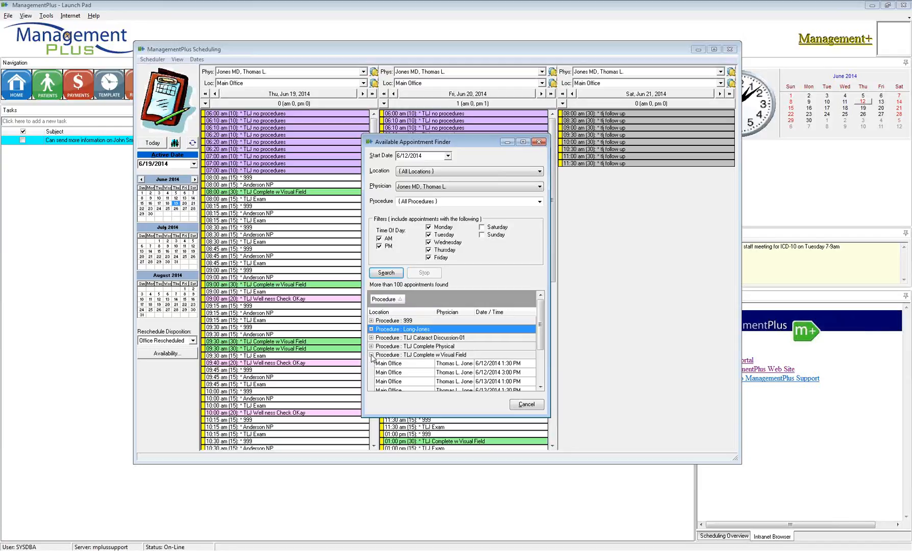
left_click_drag(539, 350, 539, 365)
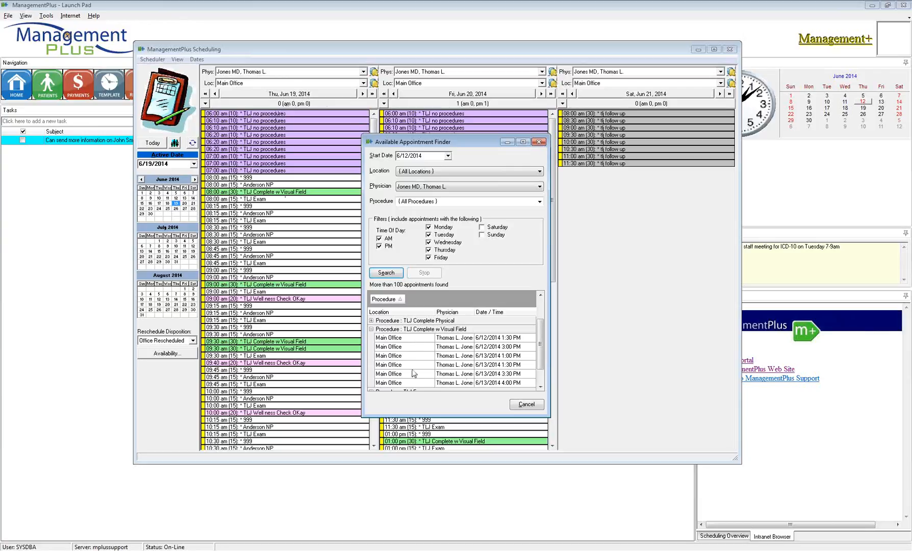
left_click(486, 367)
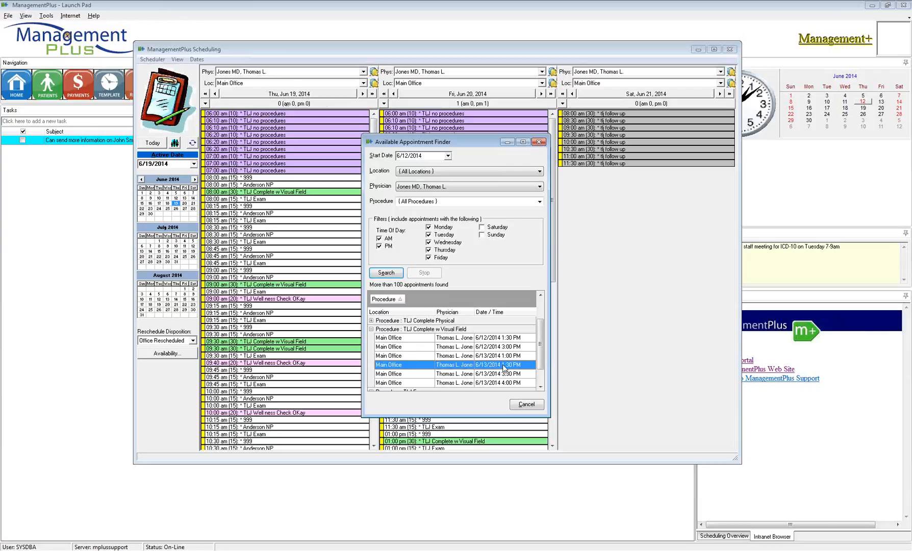
double_click(447, 365)
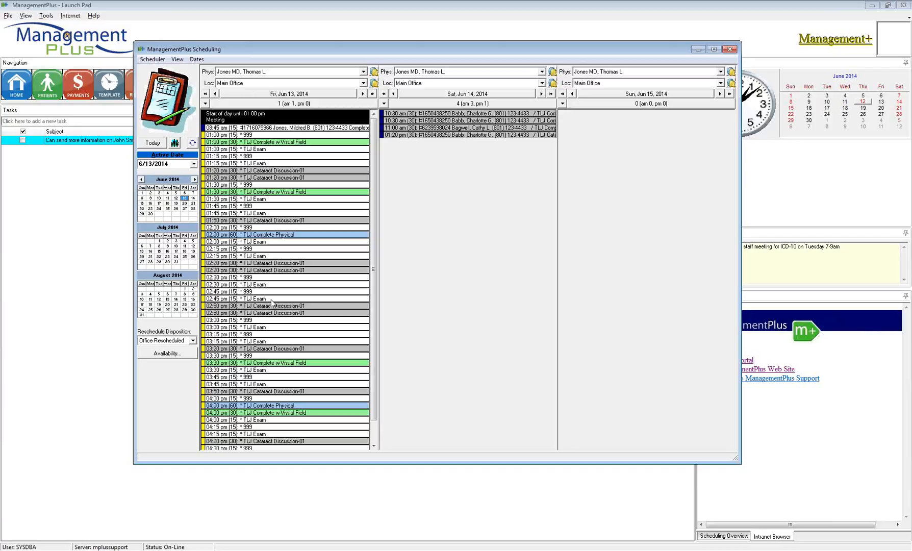
- Start booking the 1:30 pm TLJ Complete w Visual Field slot for a recent patient
left_click(259, 192)
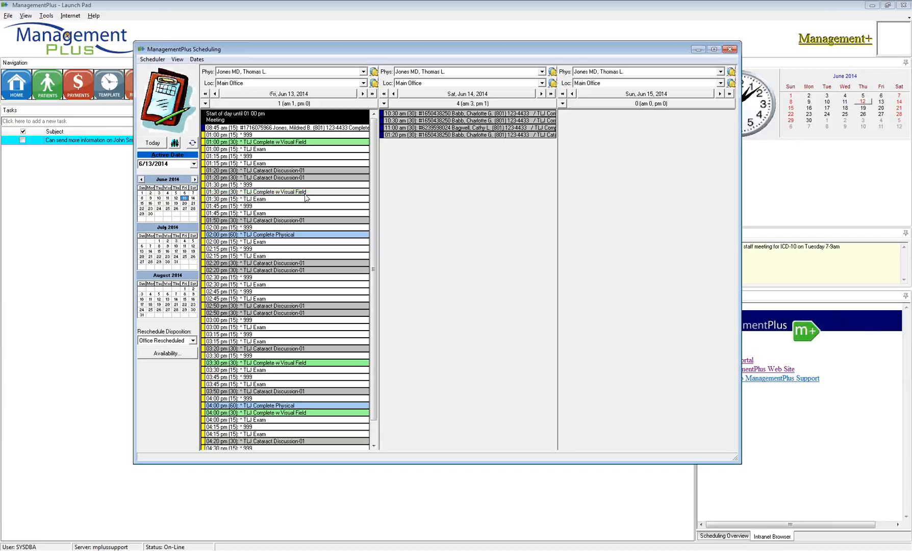
right_click(270, 197)
left_click(295, 204)
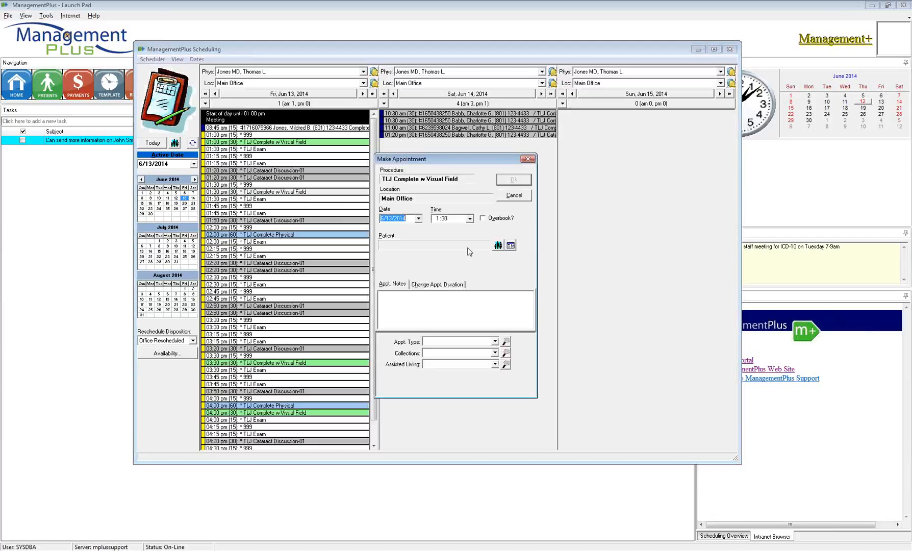
left_click(499, 246)
right_click(401, 278)
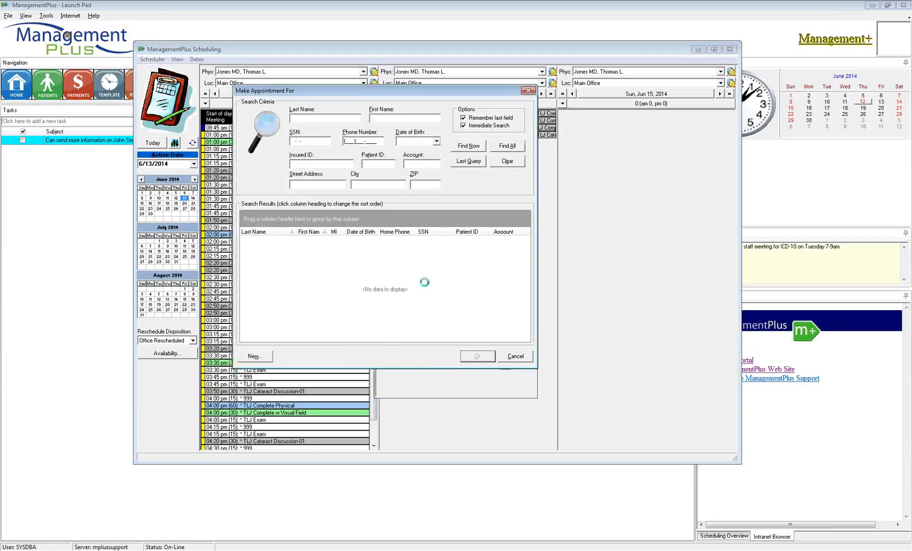
left_click(419, 284)
left_click(465, 274)
- Confirm the Friday 1:30 pm appointment, skipping the recall and appointment card, then close Scheduling
left_click(511, 181)
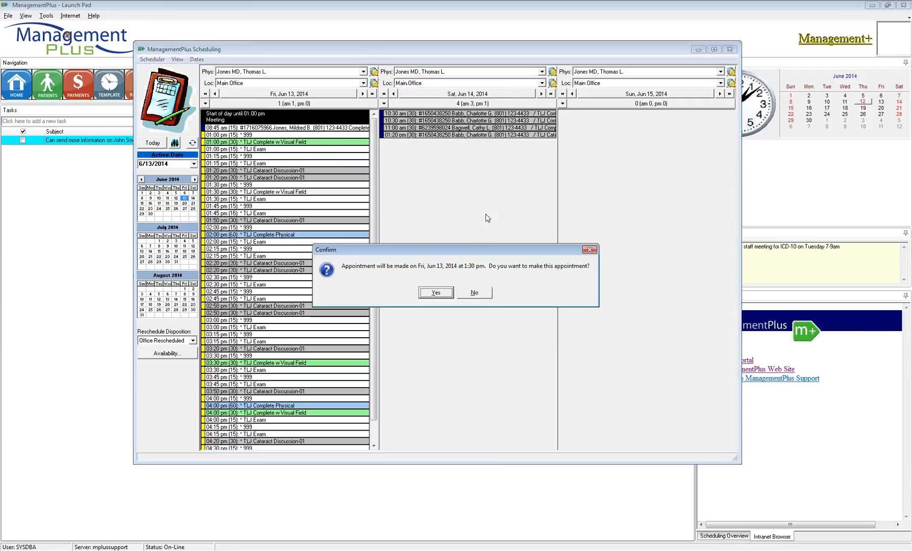
left_click(431, 293)
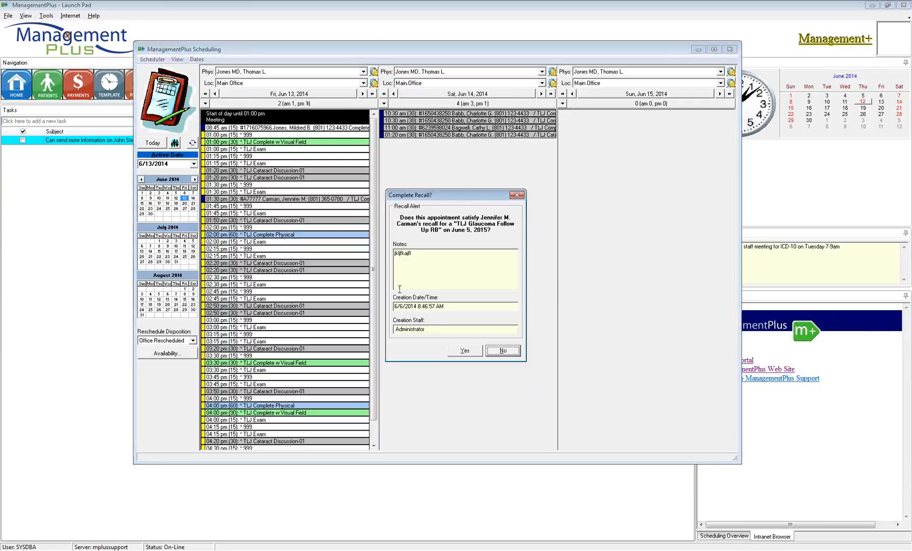
left_click(503, 351)
left_click(571, 361)
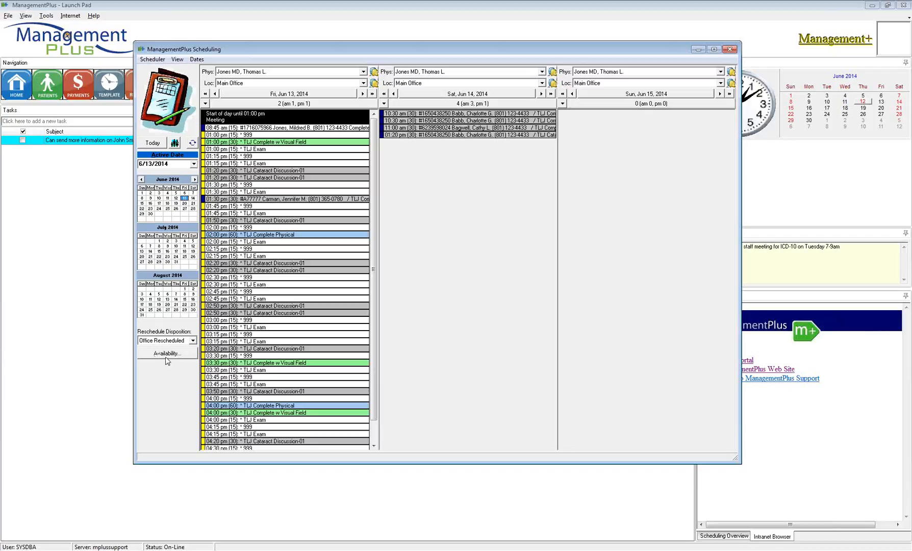
left_click(64, 367)
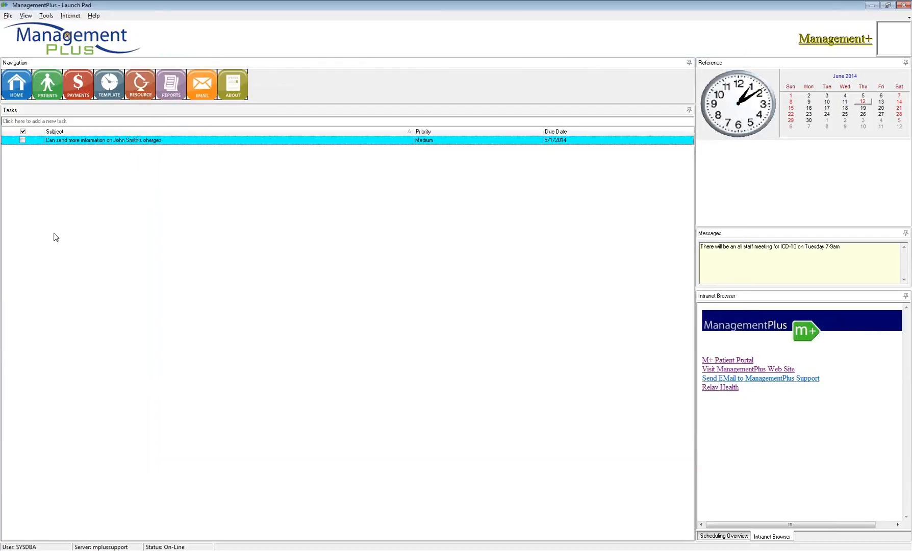
- Reopen the appointment scheduler via File > Template Scheduling > Scheduling
left_click(8, 16)
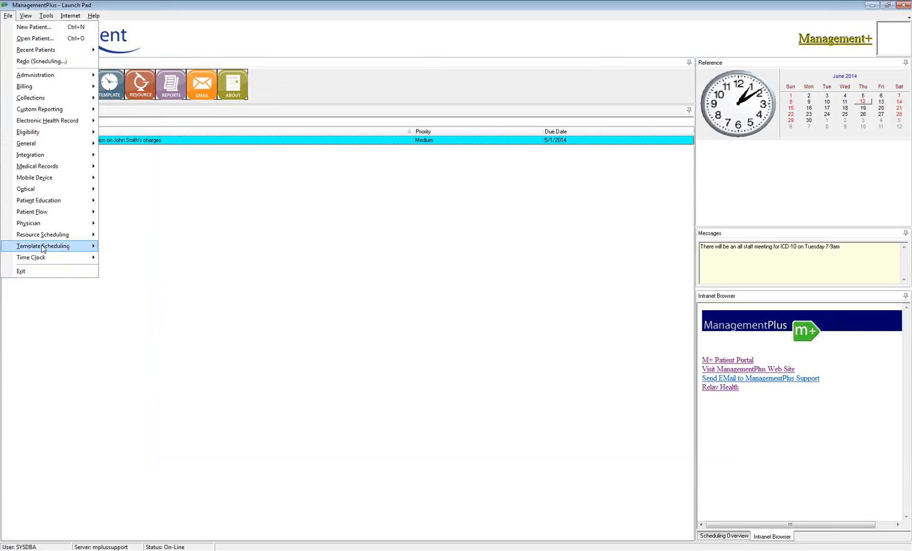
mouse_move(43, 248)
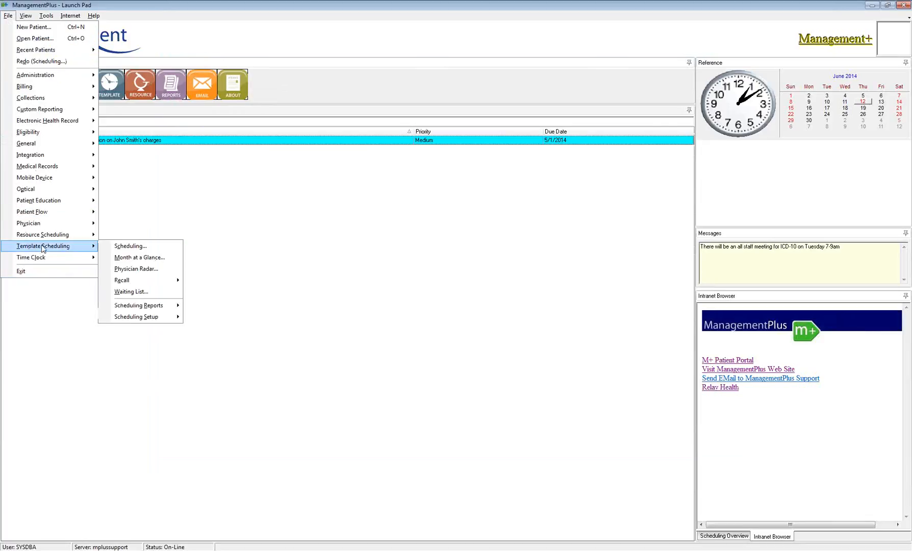
left_click(131, 246)
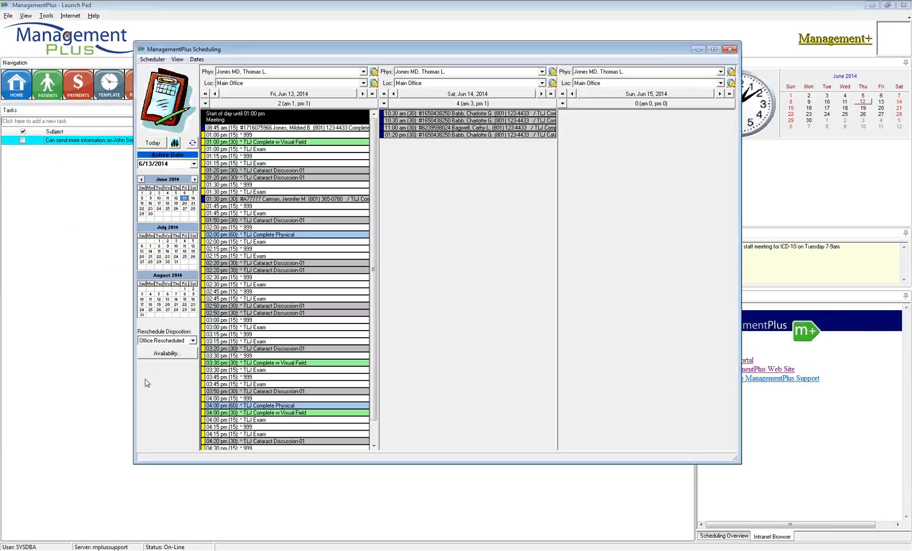
- Jump the schedule six weeks ahead to Jul 24–26, 2014 and open the appointment finder
left_click(178, 60)
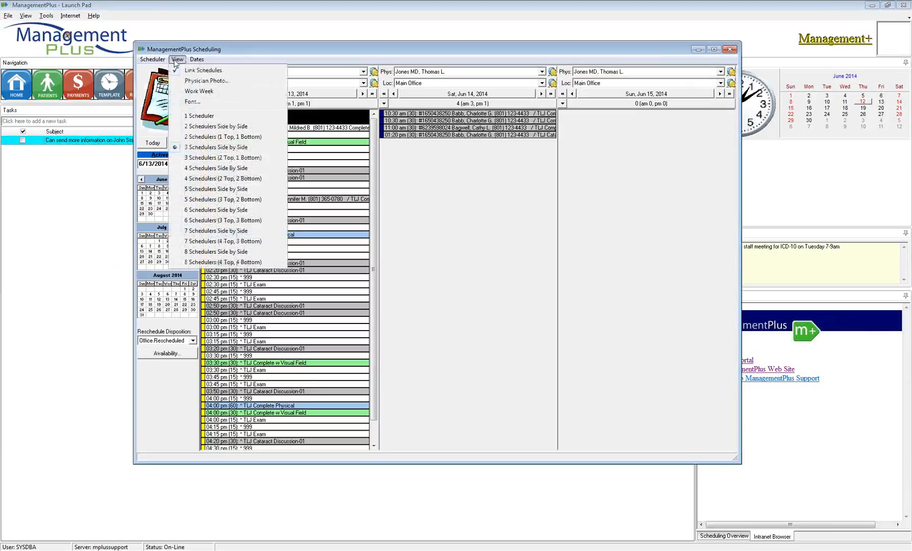
mouse_move(150, 60)
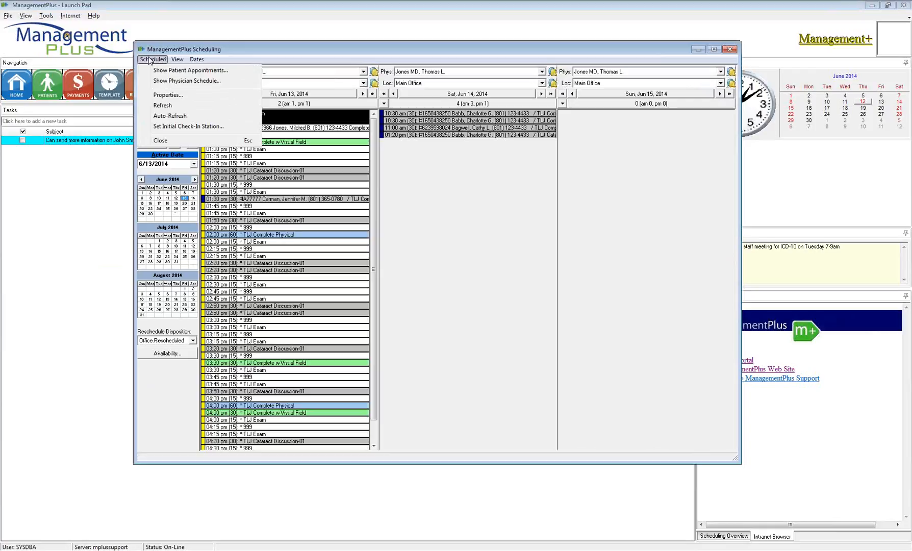
mouse_move(197, 59)
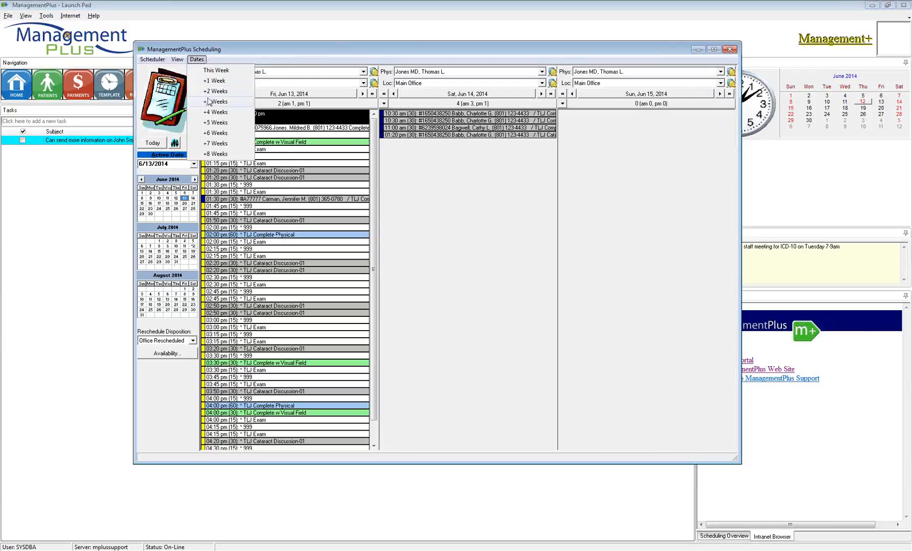
left_click(214, 133)
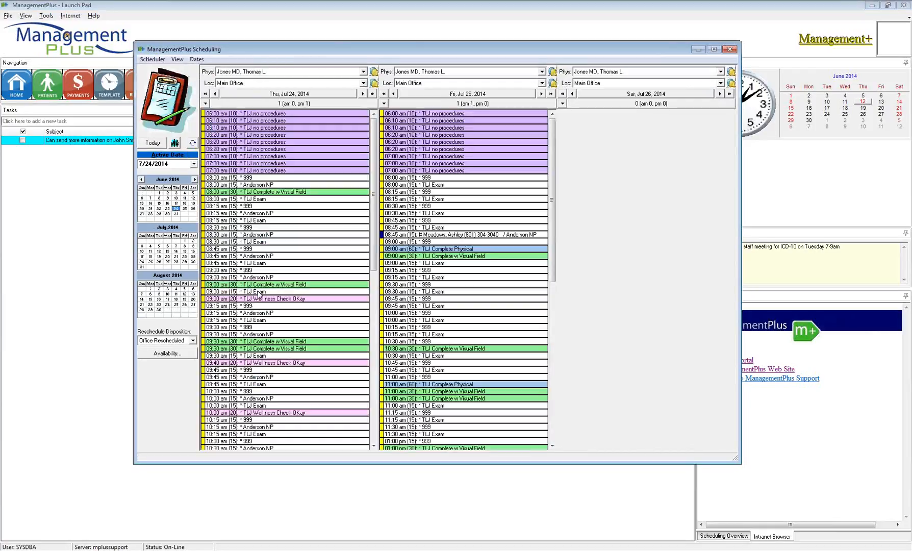
left_click(166, 354)
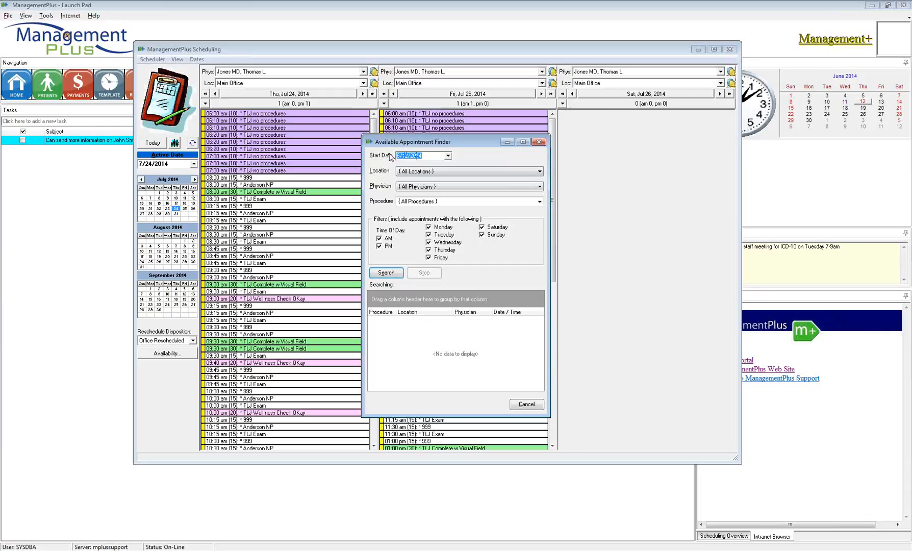
- Enter a date offset in Start Date and limit the search to the schedule's physician
type("+")
type("4")
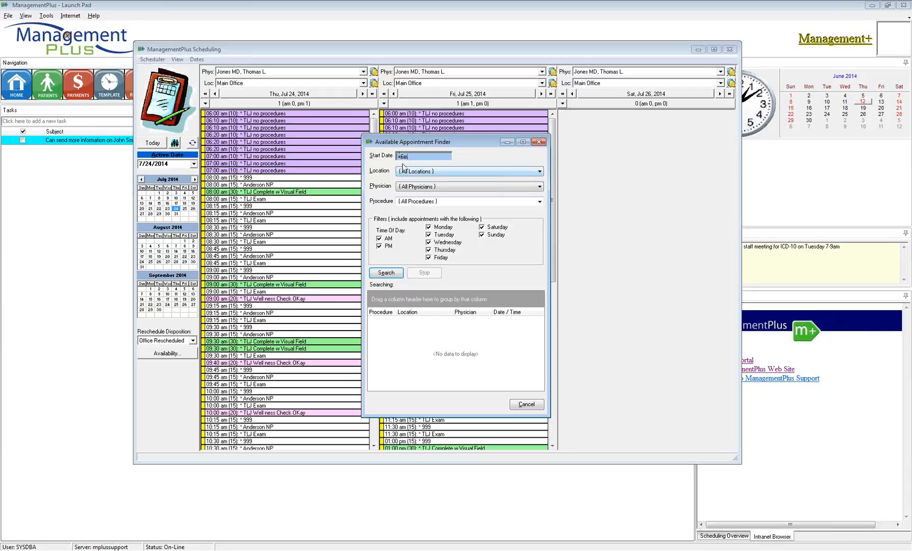
key("Tab")
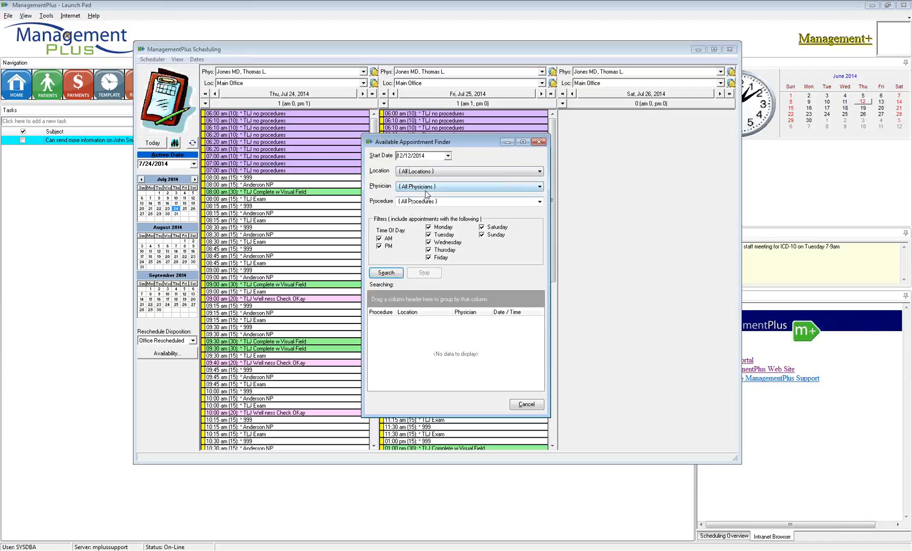
left_click(428, 188)
scroll(421, 220, "down", 2)
scroll(421, 223, "down", 2)
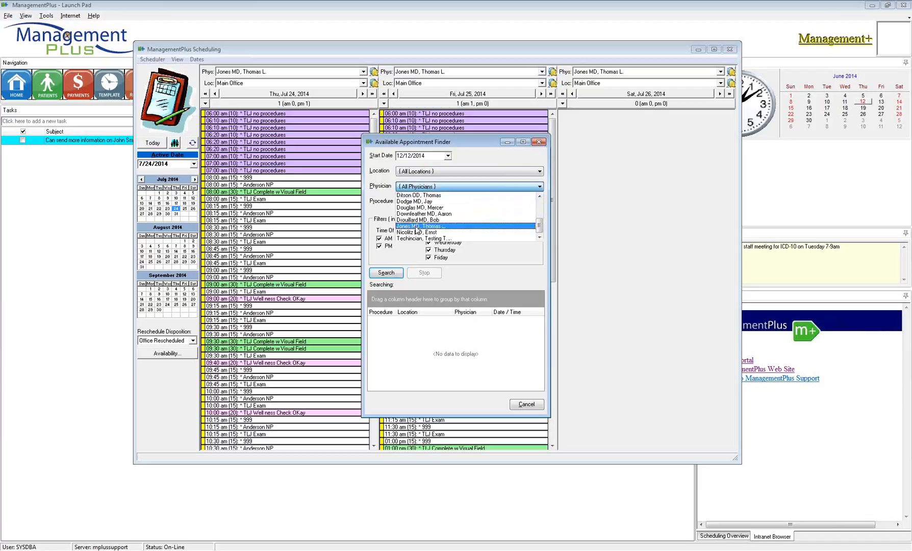
left_click(419, 226)
- Change the start date with a +6m offset, giving 6/12/2015
left_click(375, 156)
type("+3")
key("BackSpace")
type("6")
type("m")
key("Return")
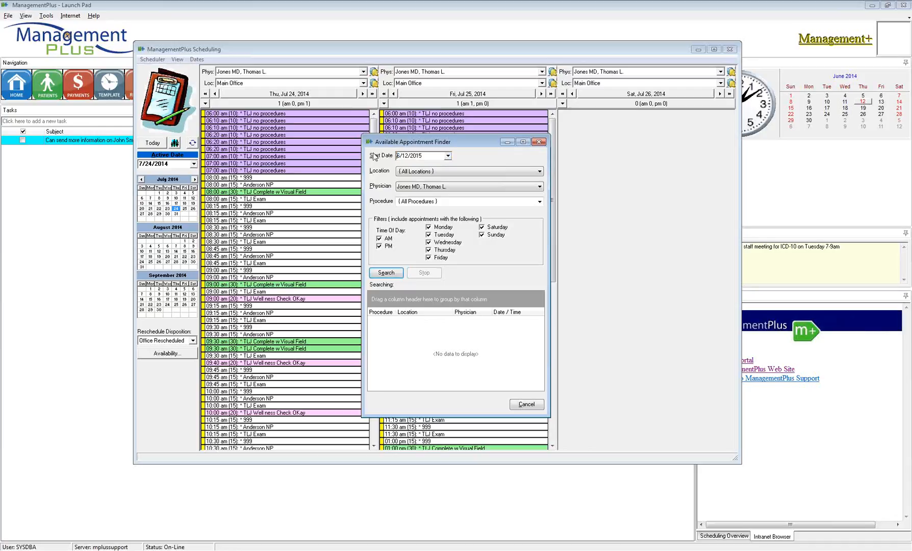
- Reset the start date to today, 6/12/2014, then offset it six months to 12/12/2014
left_click_drag(430, 158, 398, 154)
type("t")
key("Return")
type("+6m")
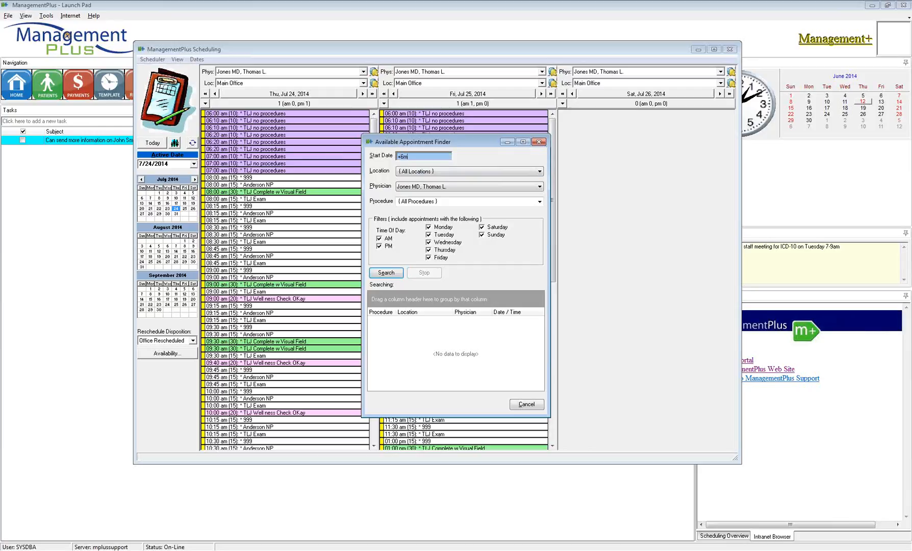
key("Return")
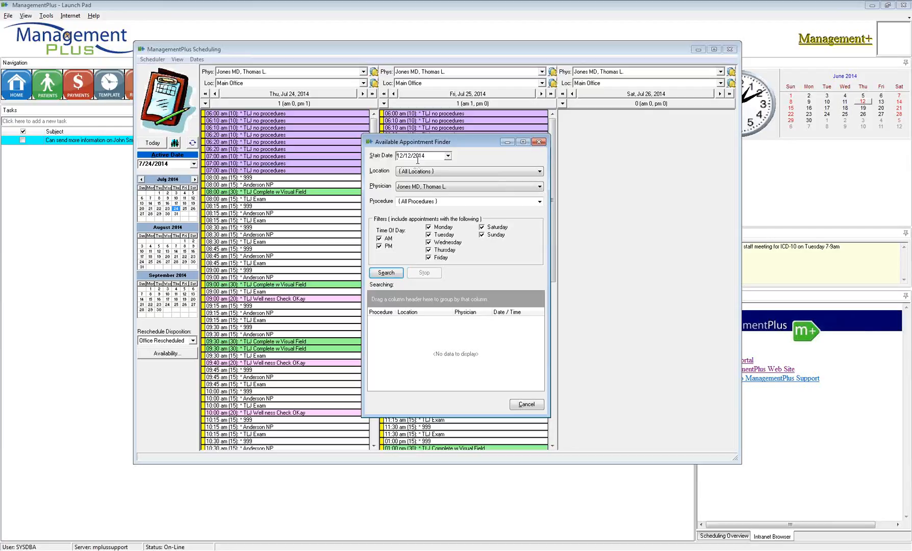
- Apply a six-week offset giving 1/23/2015, move the finder, and cancel it without searching
left_click_drag(428, 157, 363, 158)
type("+6w")
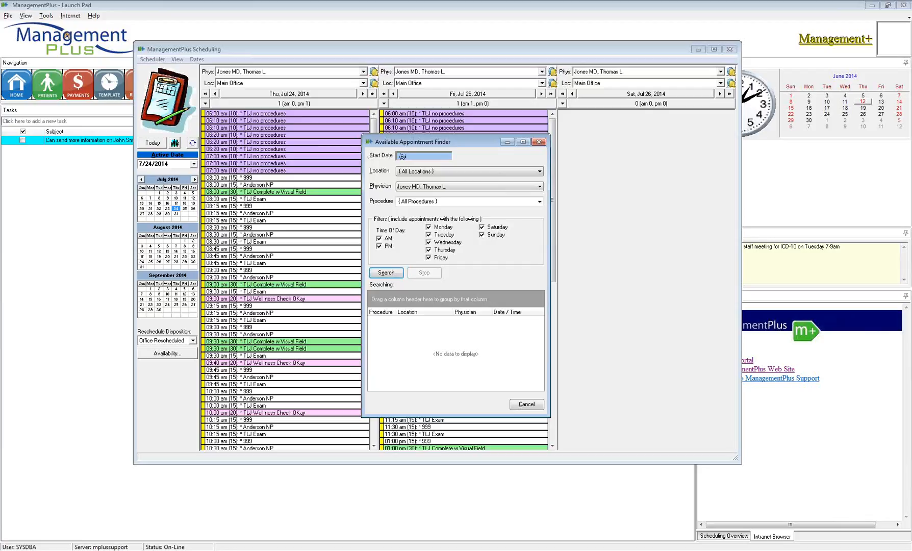
key("Return")
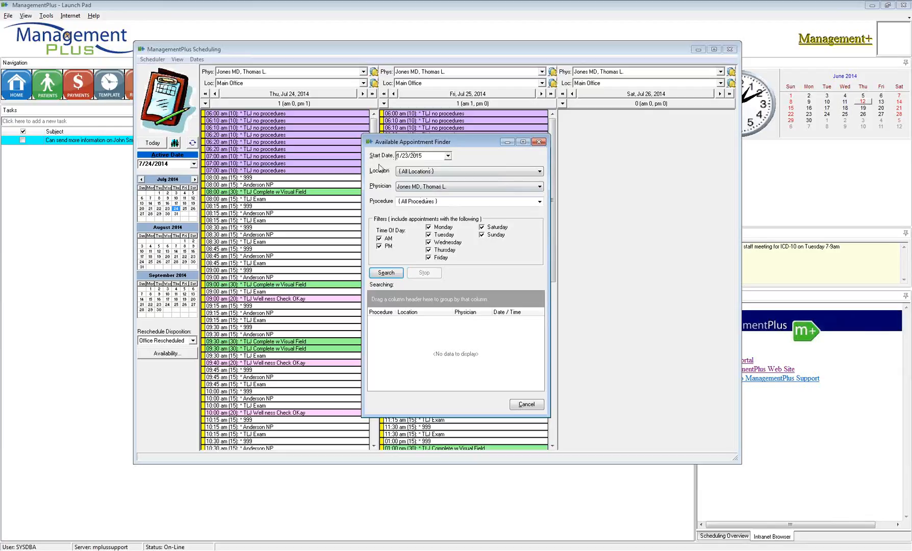
left_click(430, 156)
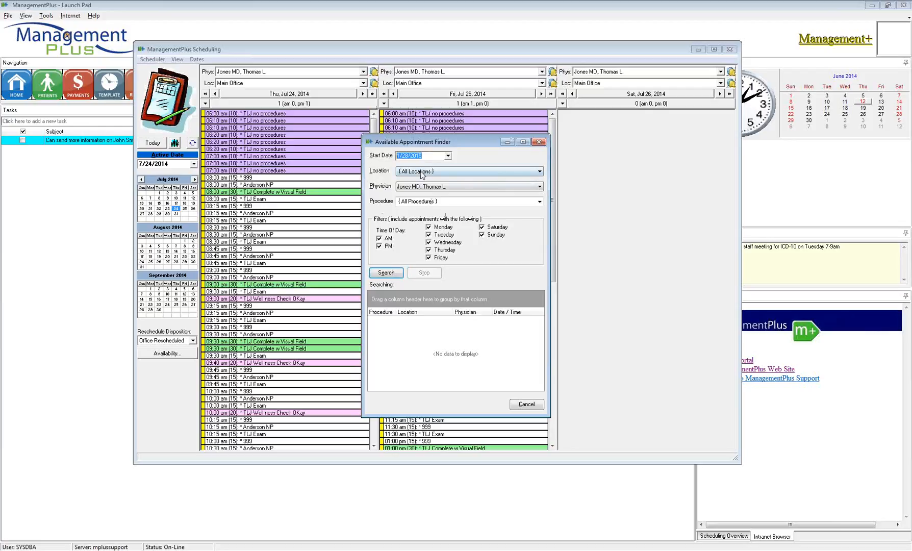
left_click_drag(483, 141, 456, 118)
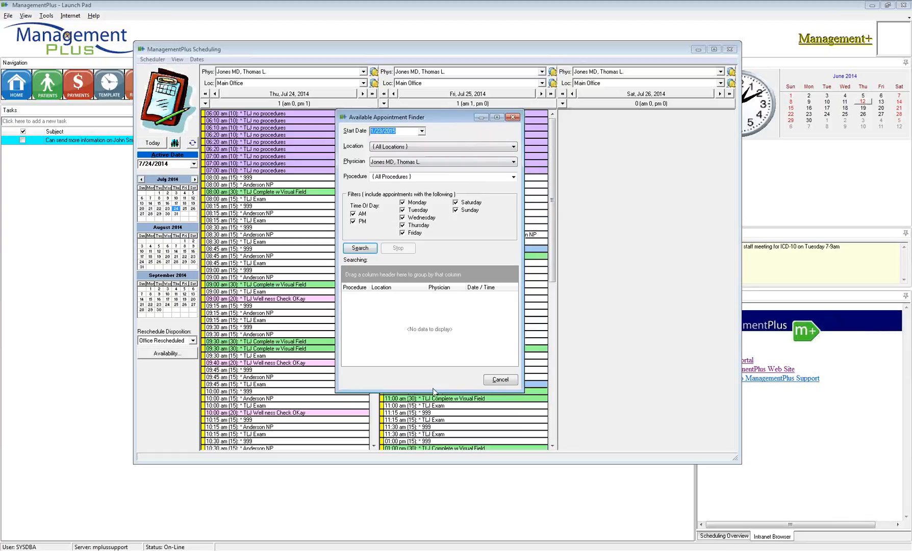
left_click(507, 380)
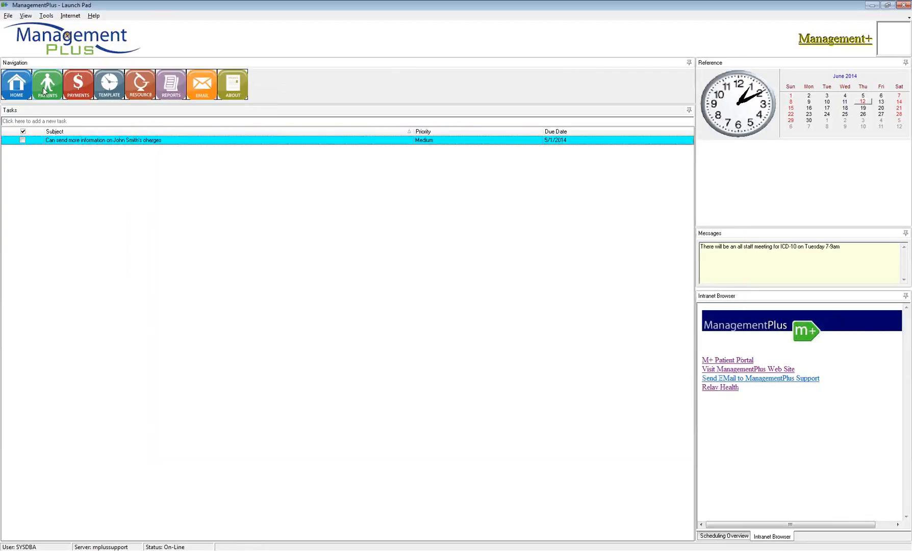
- Open the most recent patient's record and show their appointments list
right_click(310, 239)
left_click(338, 246)
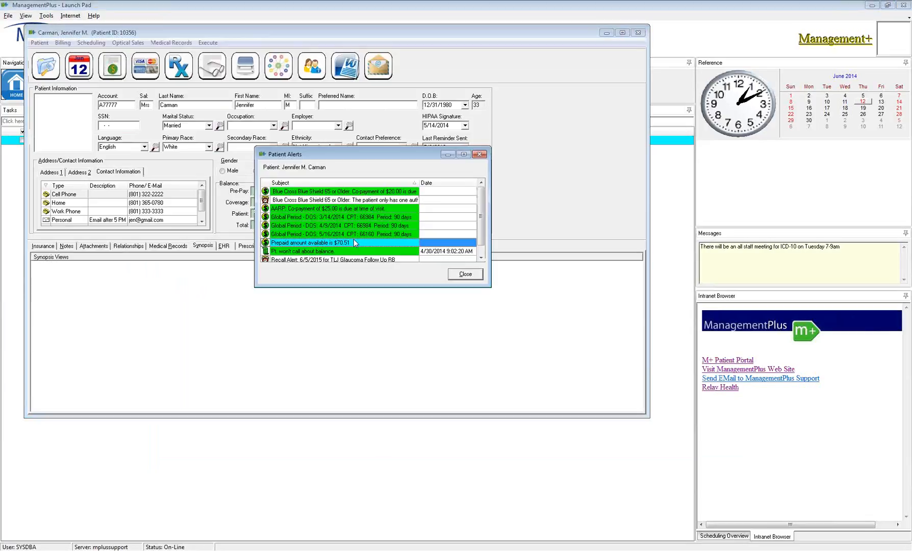
left_click(470, 276)
left_click(79, 66)
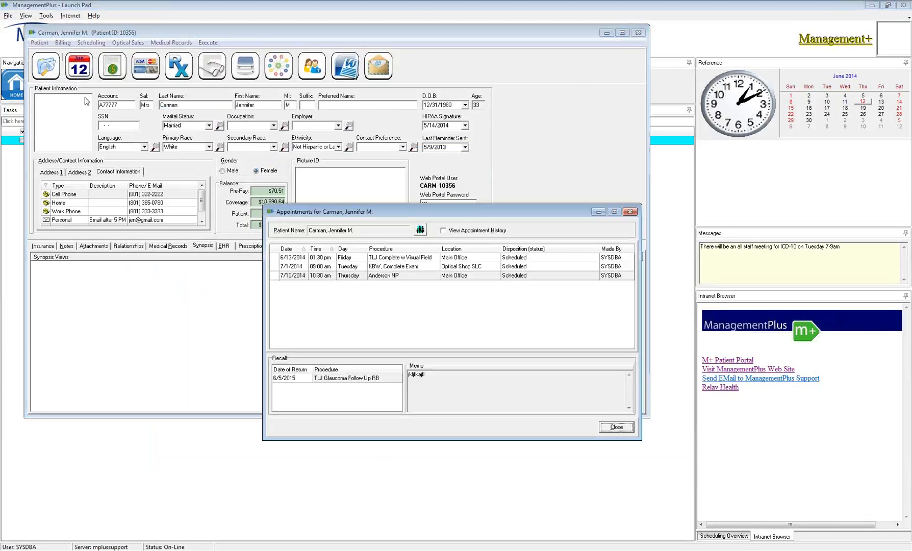
left_click_drag(338, 213, 296, 147)
- Start a new appointment for the patient with DCW Physical as the procedure
right_click(330, 232)
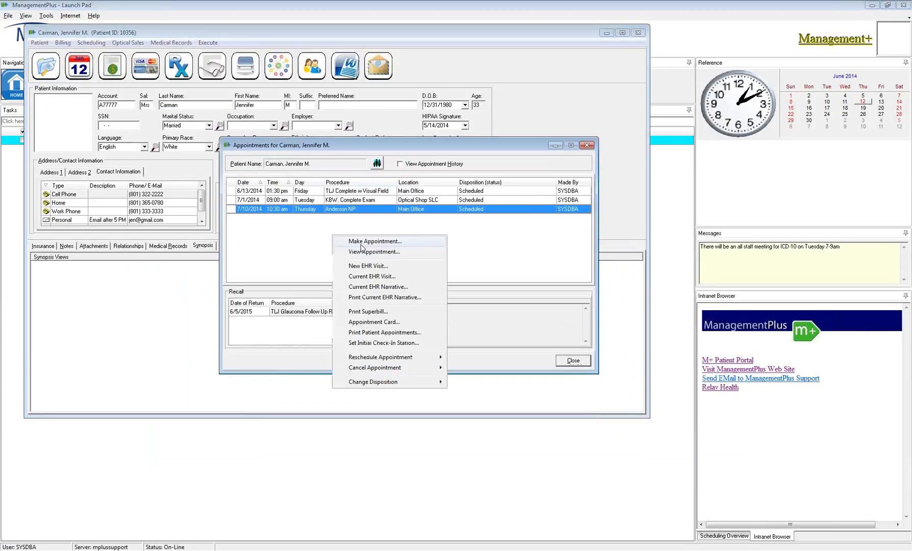
left_click(365, 243)
left_click_drag(442, 207, 374, 172)
left_click(337, 190)
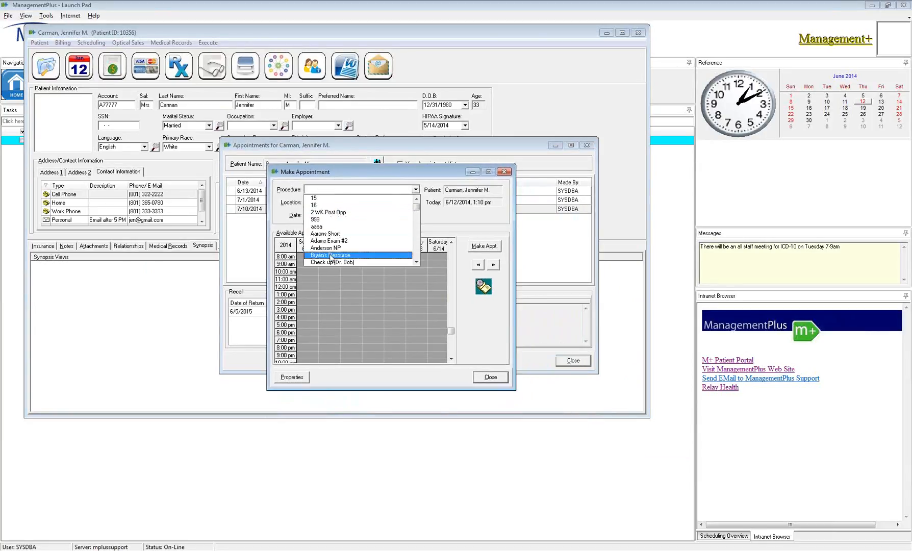
scroll(343, 258, "down", 2)
left_click(341, 250)
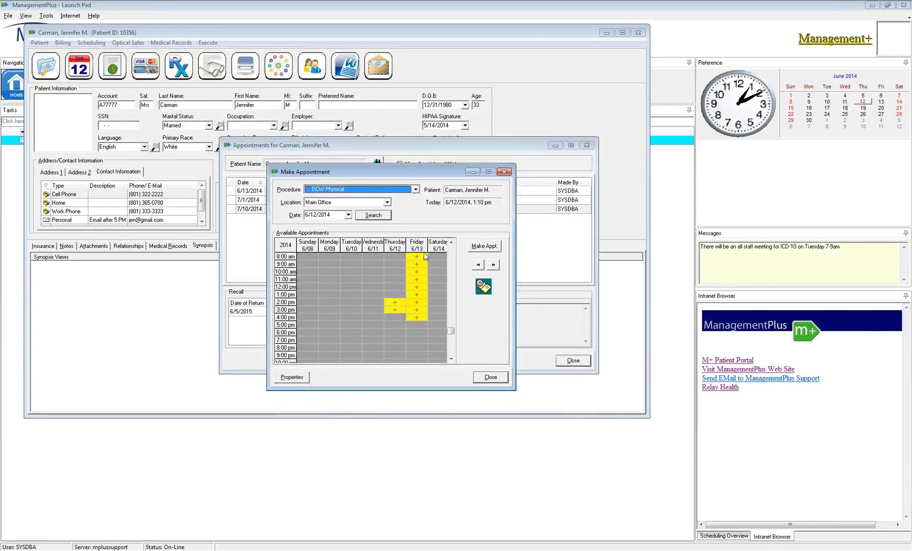
- Set the appointment date to 12/12/2014 with +6m and find open DCW Physical slots
left_click(348, 215)
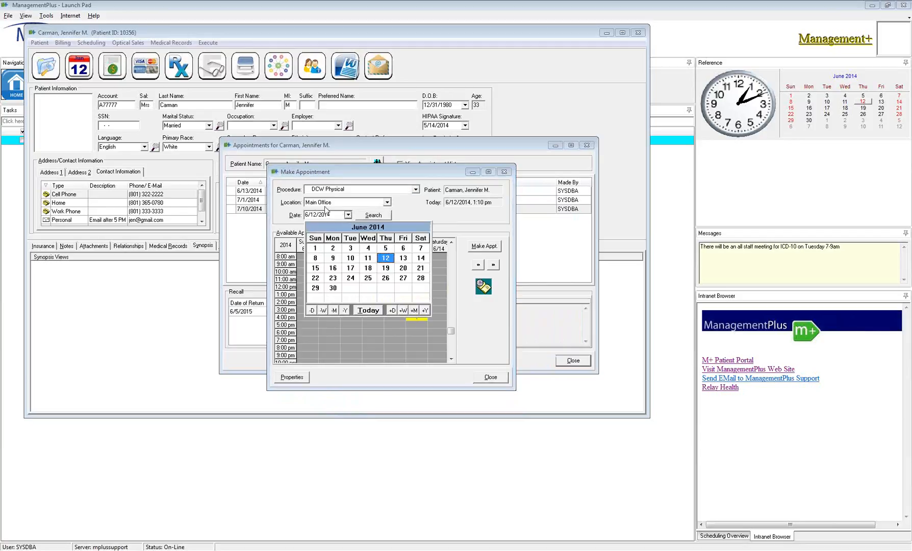
left_click(219, 219)
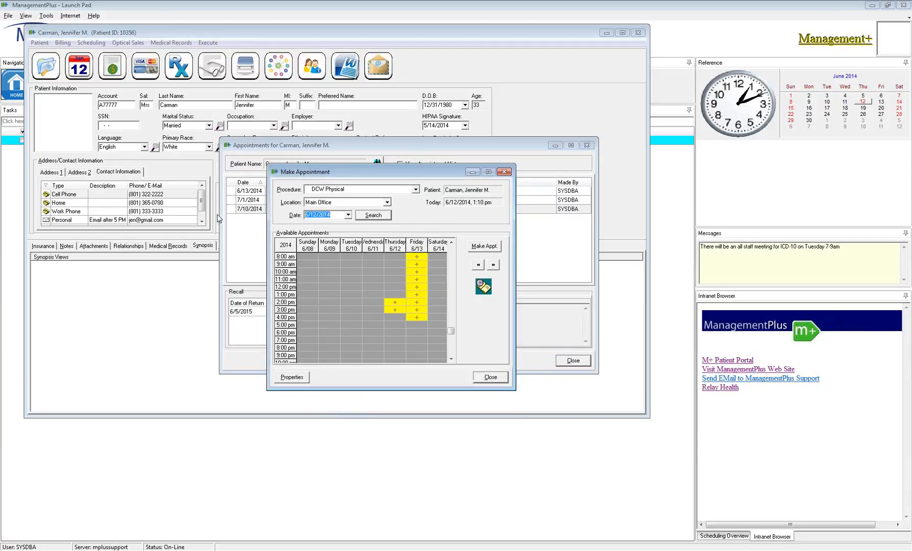
type("+6m")
key("Return")
left_click(389, 217)
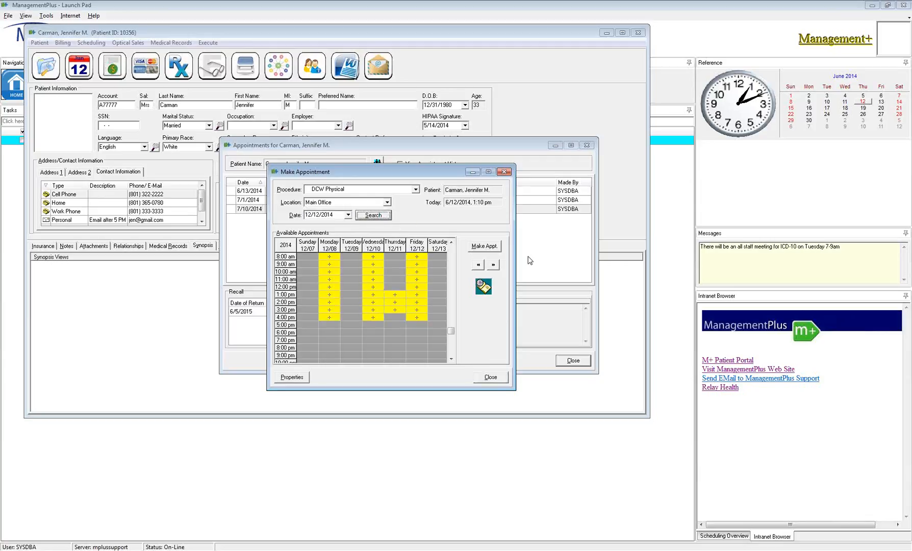
- Page the available slots forward to the week of 1/11/2015, then close without booking
left_click(494, 266)
left_click(493, 265)
left_click(494, 265)
left_click(493, 265)
left_click(493, 265)
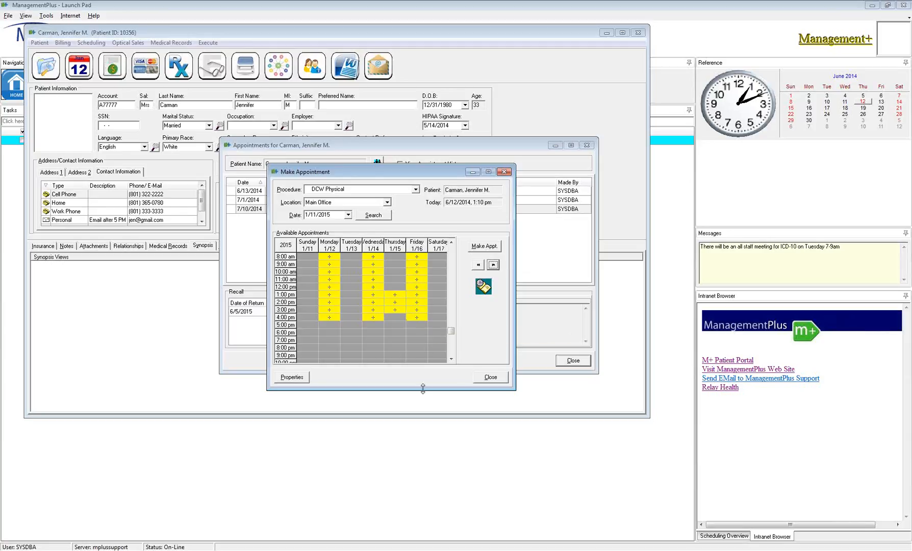
left_click(491, 380)
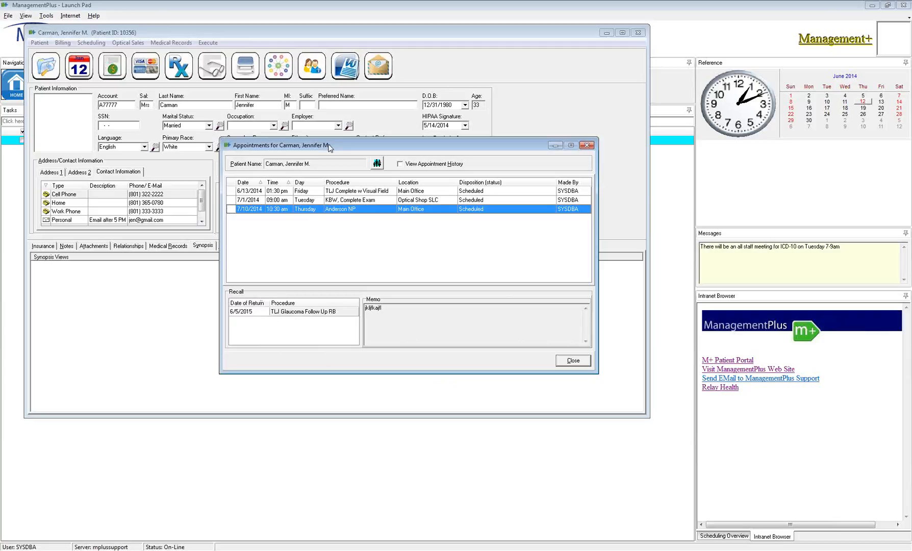
left_click_drag(330, 145, 327, 141)
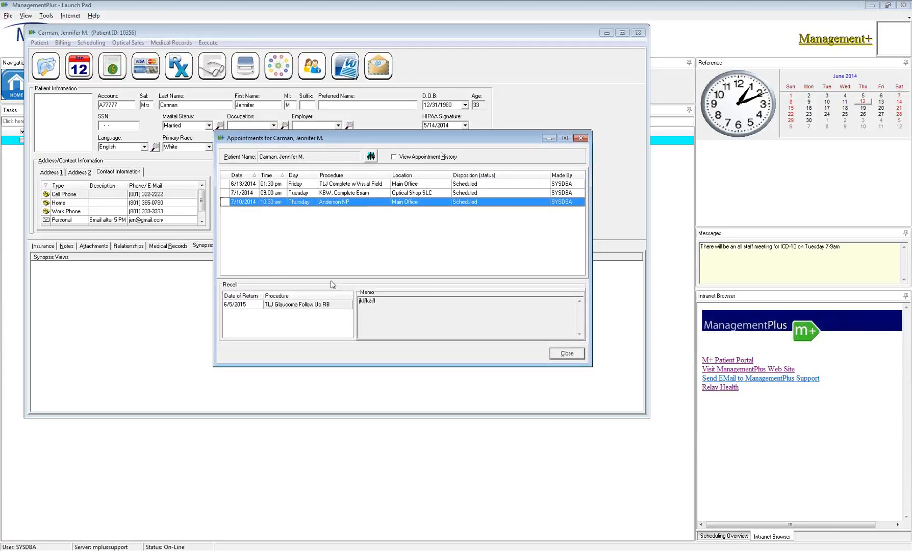
- Toggle appointment history, then add a new recall dated +1y, giving 6/12/2015
left_click(401, 158)
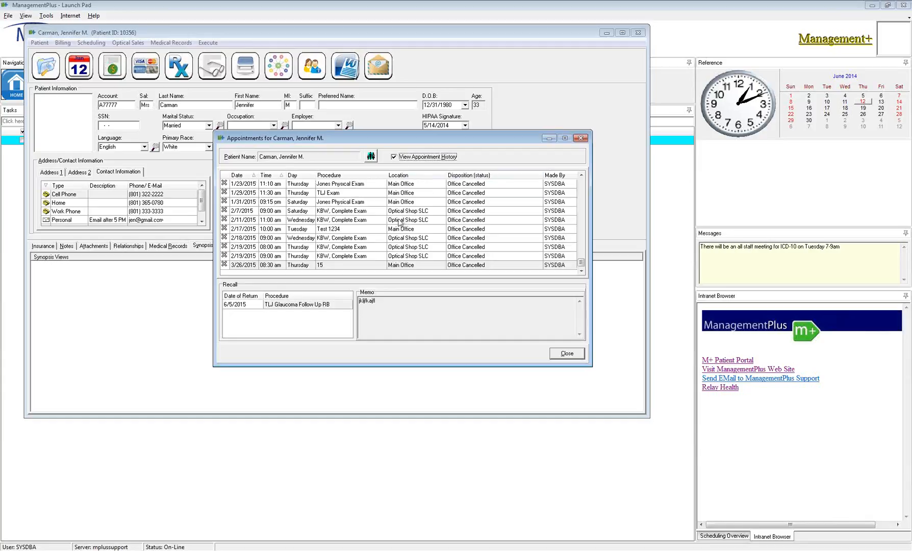
left_click(393, 157)
left_click(295, 313)
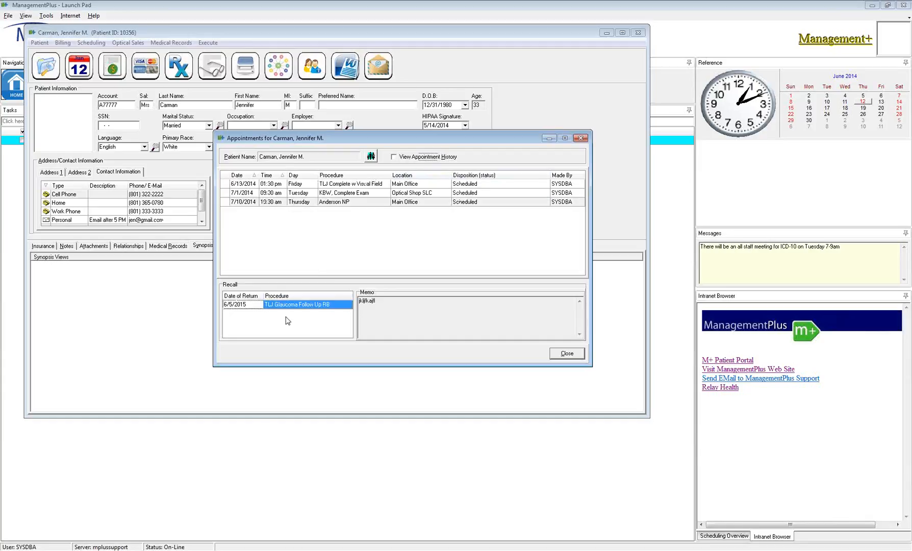
right_click(247, 320)
left_click(281, 327)
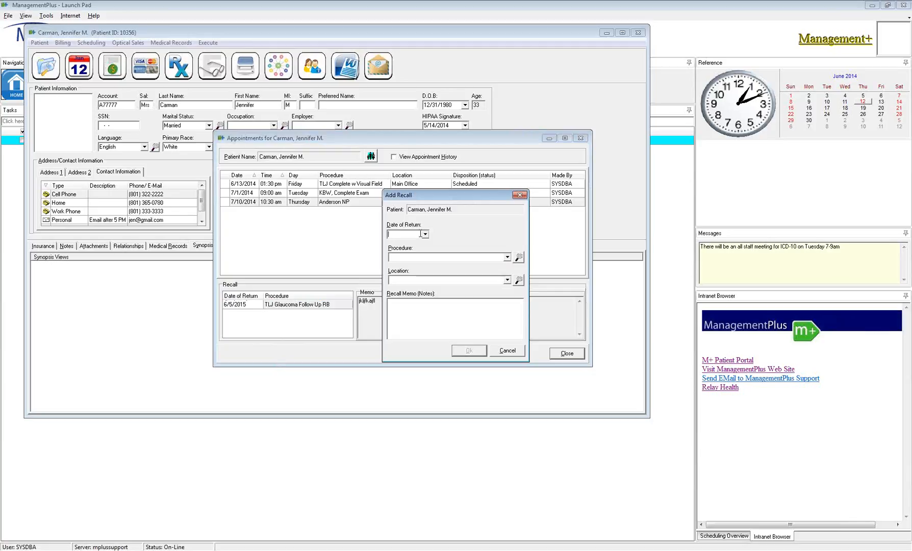
left_click(418, 234)
type("+1y")
key("Tab")
- Set the new recall's procedure to Dr. Jones - Pre Check
left_click(507, 258)
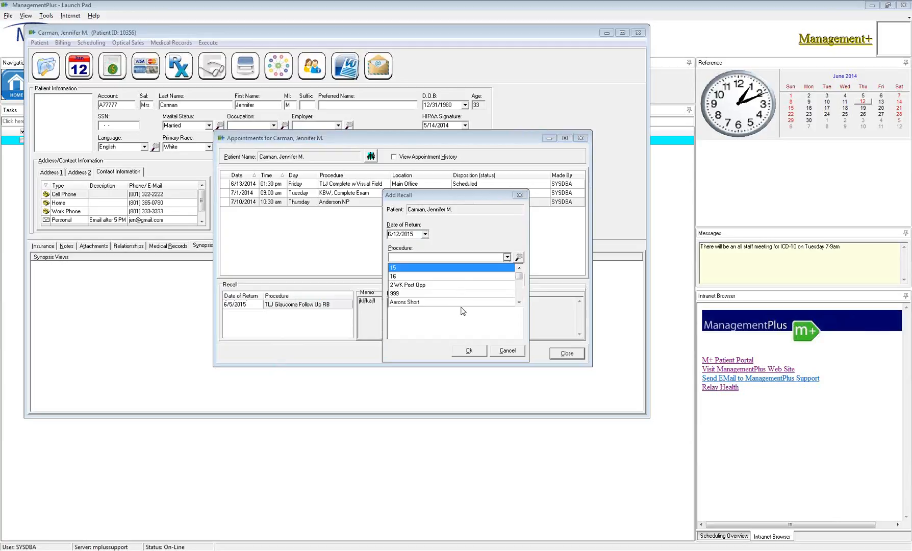
left_click(519, 257)
left_click(407, 332)
scroll(408, 326, "down", 4)
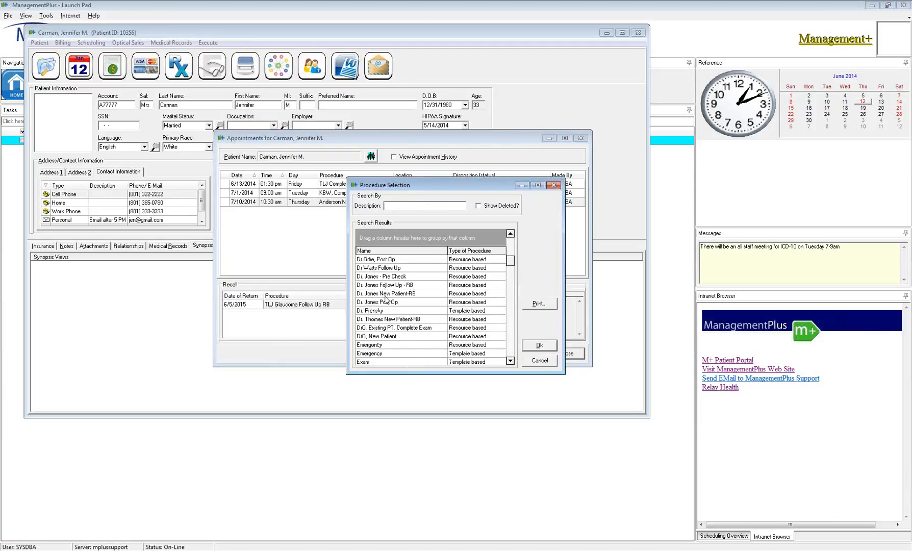
left_click(377, 276)
left_click(550, 345)
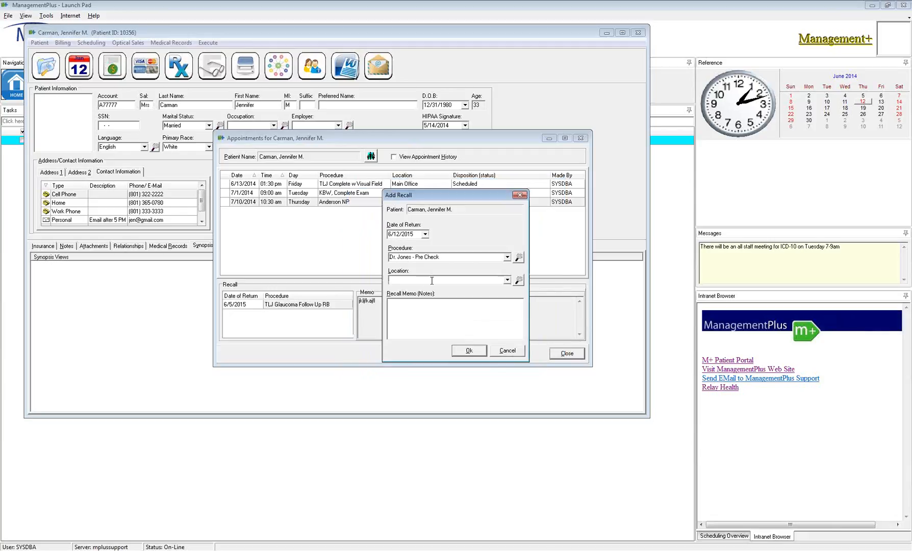
- Enter Main Office and the memo 'annual', then save the recall
type("Main Office")
left_click(447, 333)
type("aif")
left_click(469, 352)
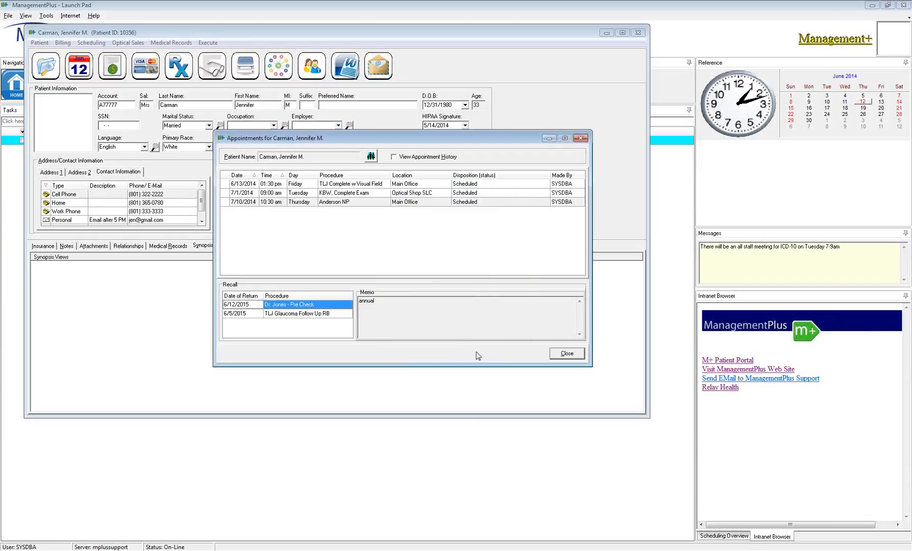
- Delete the older TLJ Glaucoma Follow Up RB recall
right_click(275, 313)
left_click(302, 342)
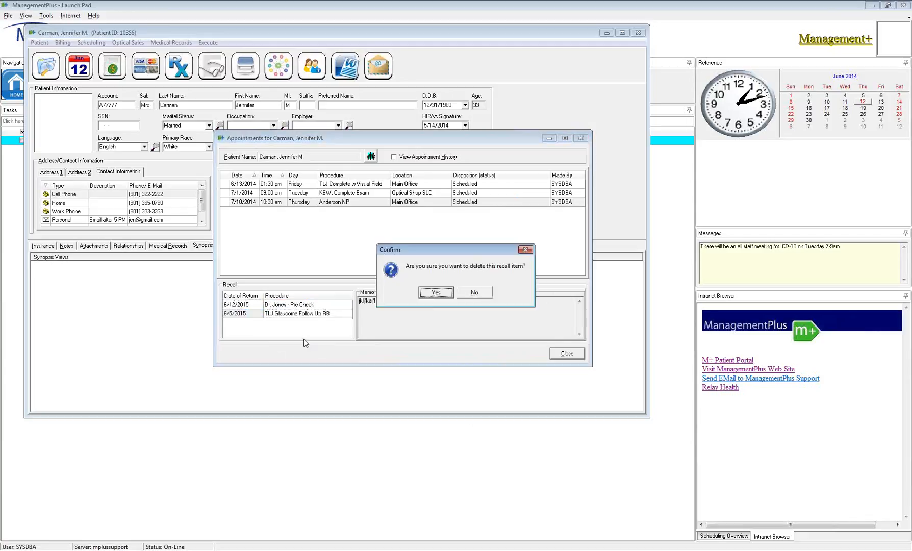
left_click(442, 294)
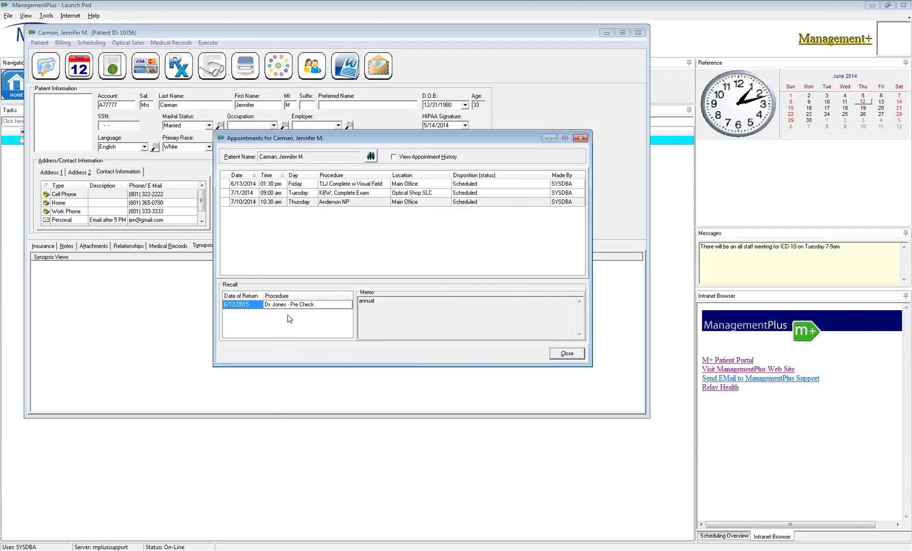
left_click_drag(365, 142, 365, 133)
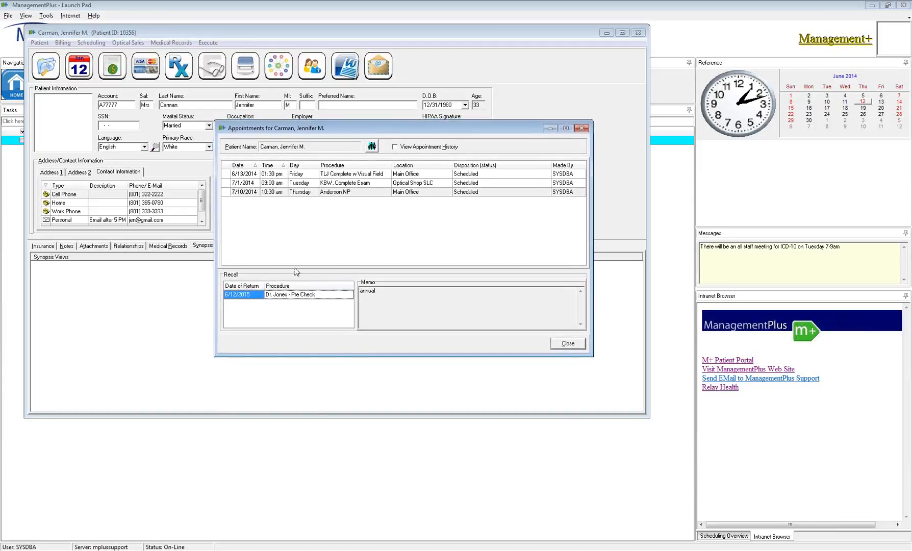
- Try booking an Aarons Short appointment from the 7/10/2014 visit; no open slots are found
right_click(379, 210)
left_click(399, 218)
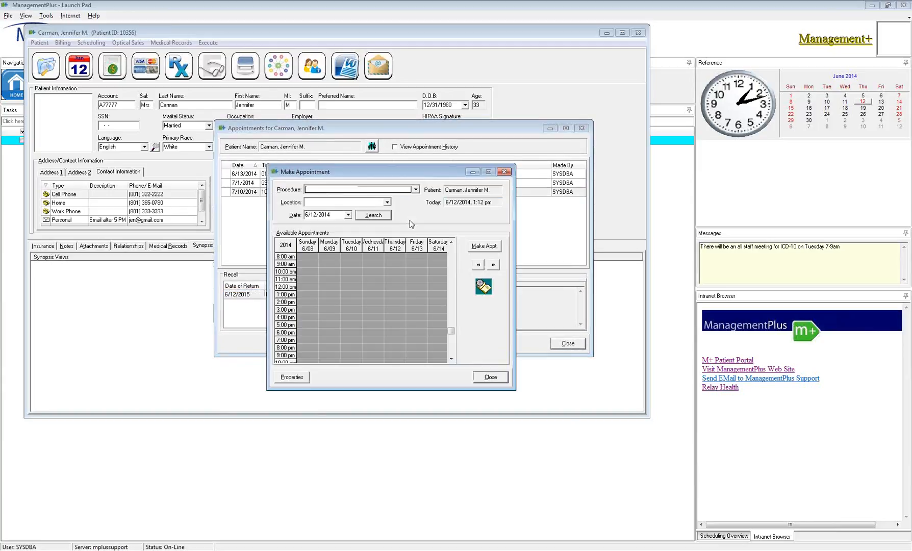
left_click(363, 190)
left_click(343, 237)
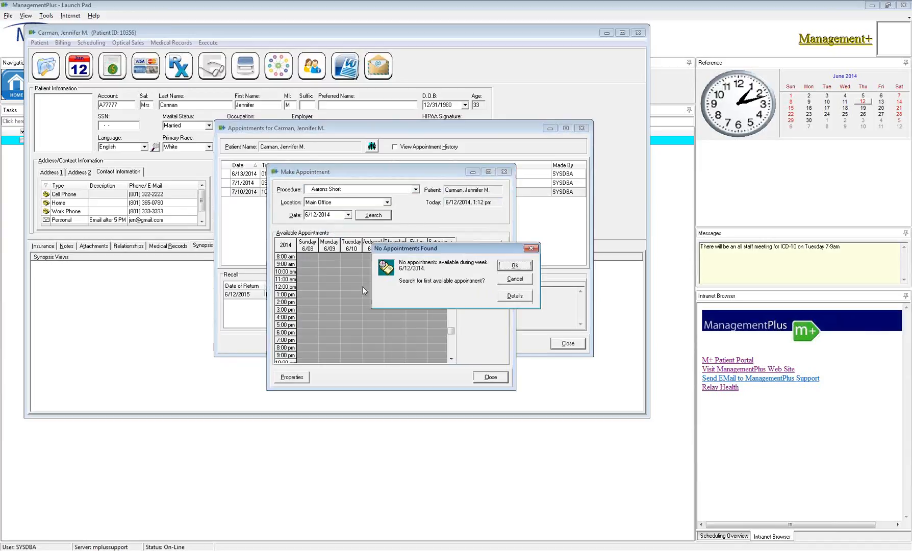
left_click(515, 266)
left_click(516, 266)
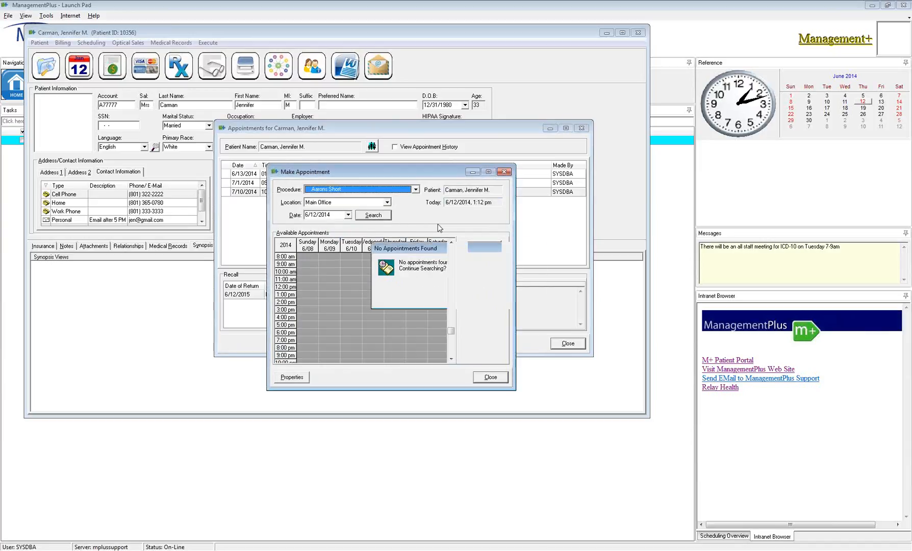
left_click(505, 279)
- Book a Jones Physical Exam for Friday 6/13/2014 at 10:05 am, accepting the same-day warning
left_click(416, 189)
scroll(374, 236, "down", 5)
scroll(374, 235, "down", 5)
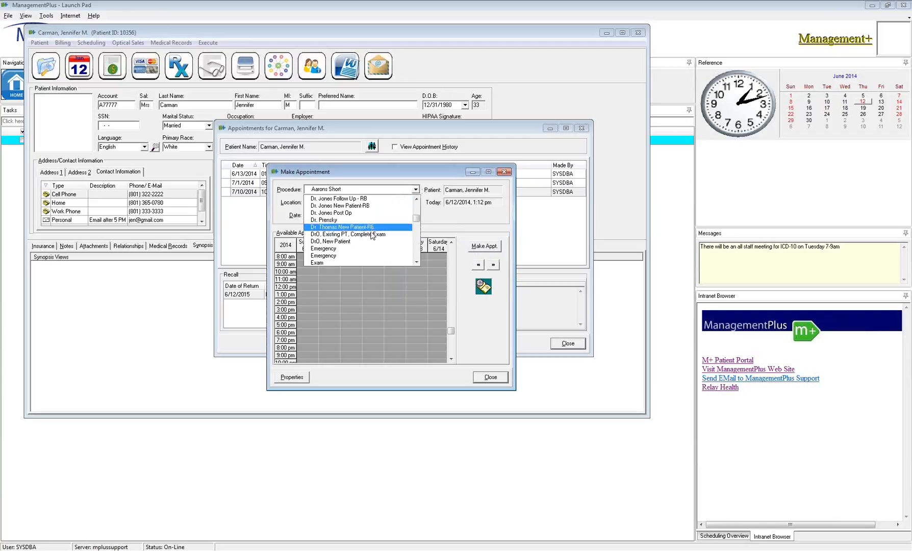
scroll(366, 233, "down", 2)
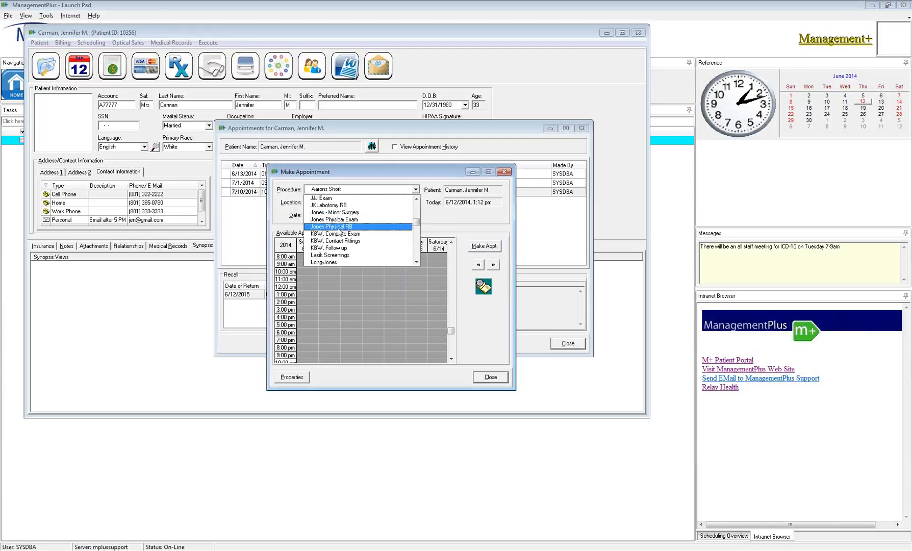
scroll(336, 244, "down", 1)
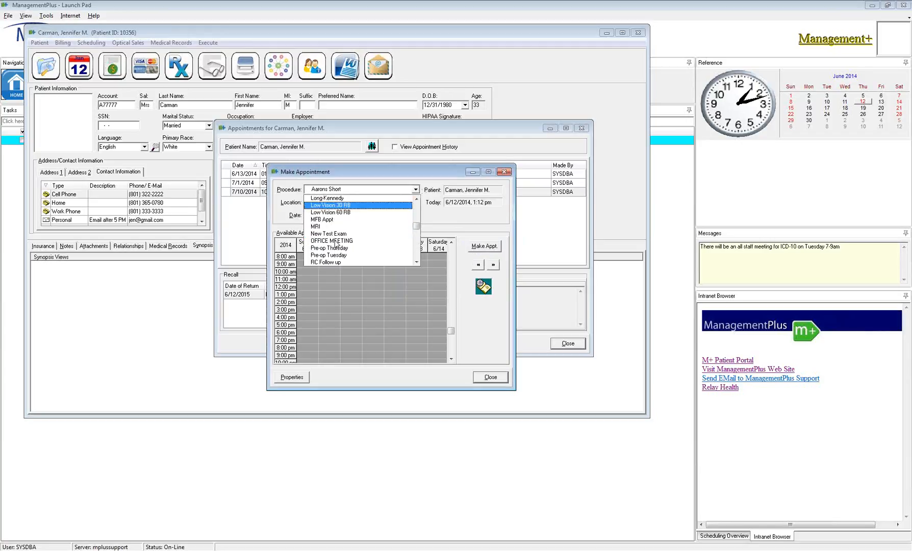
scroll(336, 244, "up", 2)
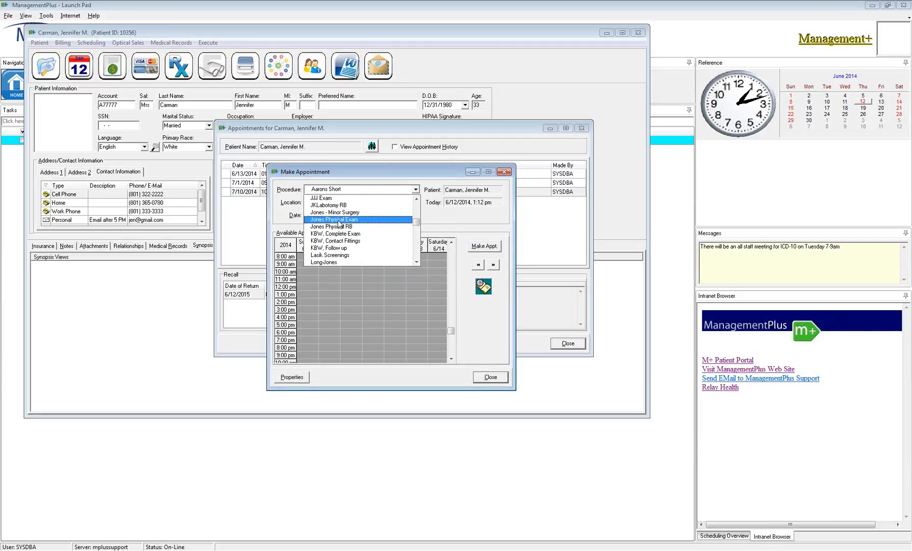
left_click(337, 223)
double_click(418, 272)
left_click(389, 279)
left_click(513, 330)
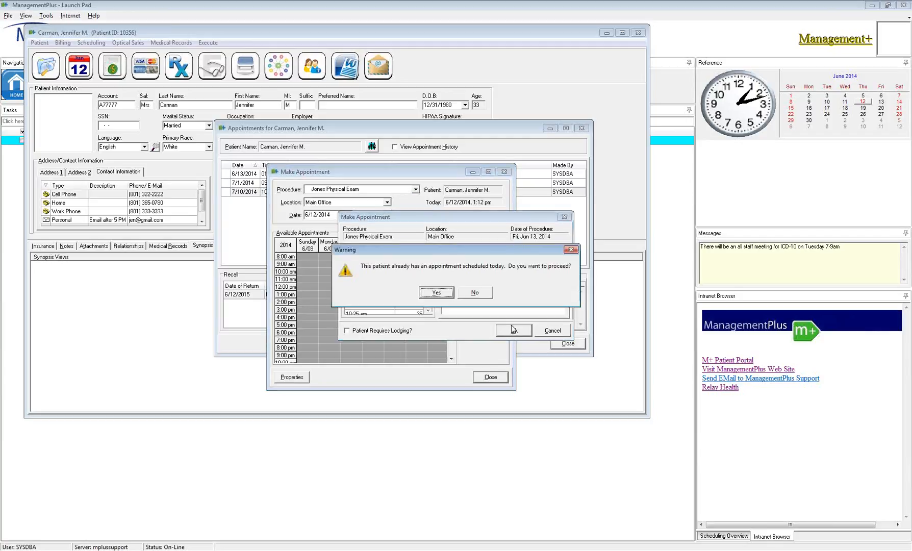
left_click(436, 293)
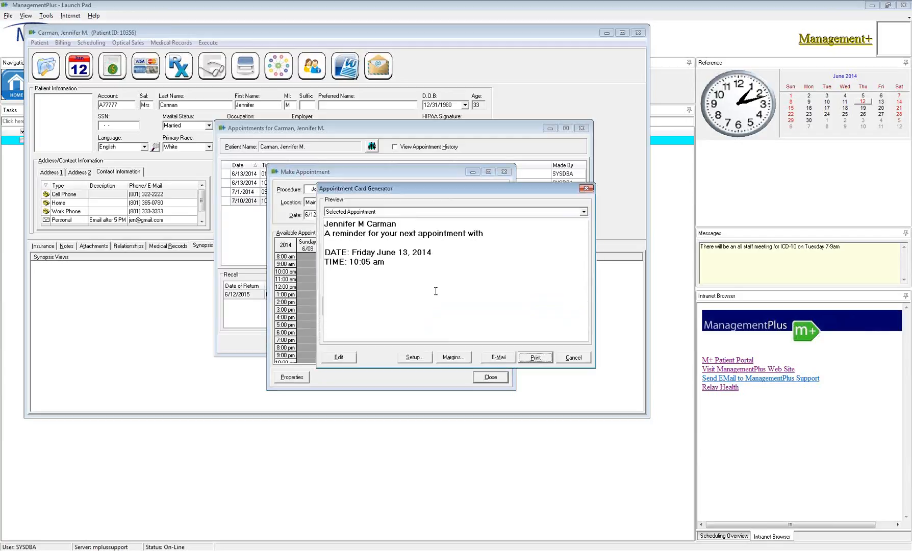
- Close the appointment card and decline completing the recall
left_click(563, 351)
left_click_drag(440, 193, 359, 185)
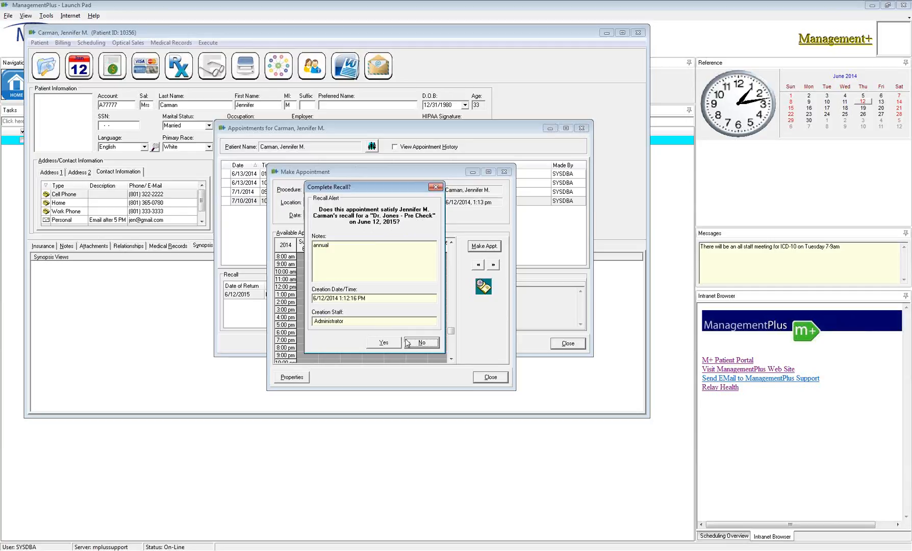
left_click(422, 346)
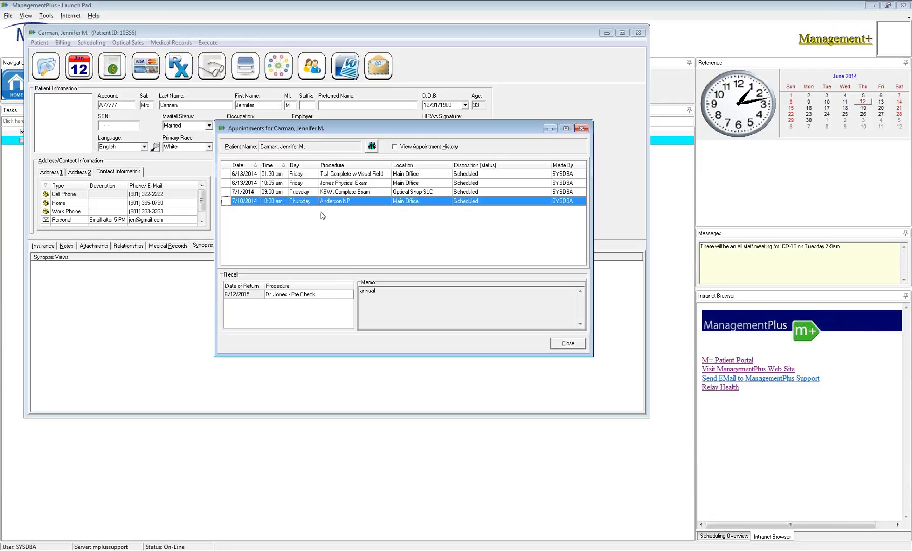
- Cancel the 7/10/2014 Anderson NP appointment with a reason, then agree to set up a recall
right_click(373, 201)
mouse_move(403, 335)
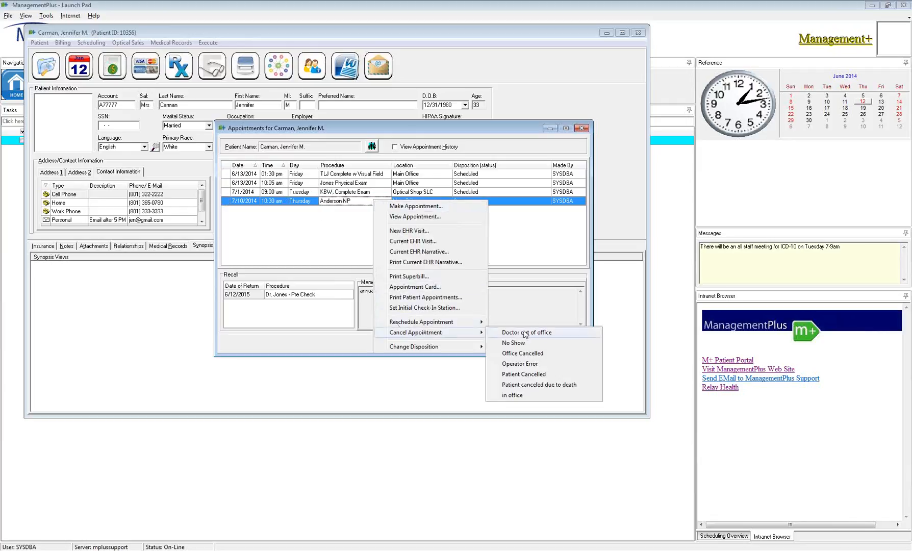
left_click(520, 380)
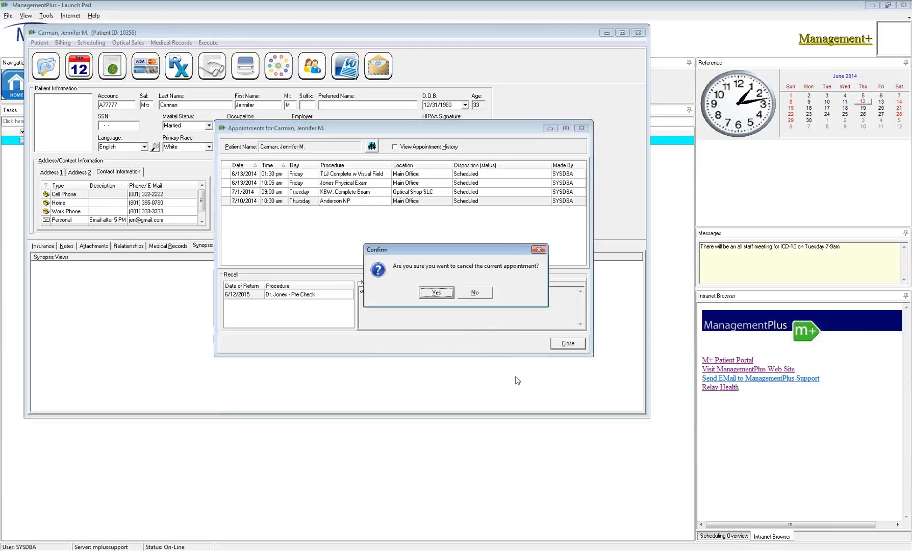
left_click(431, 294)
left_click(432, 294)
left_click_drag(418, 236, 399, 223)
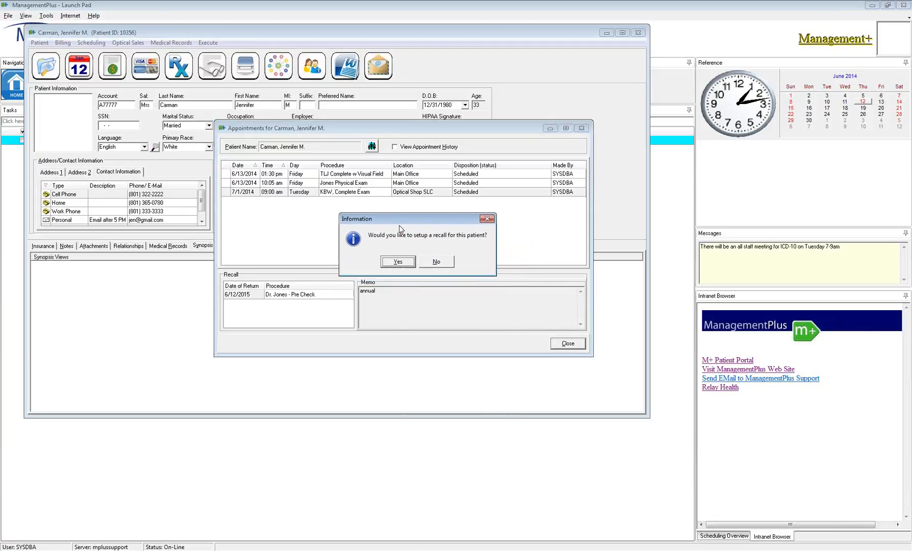
left_click(398, 262)
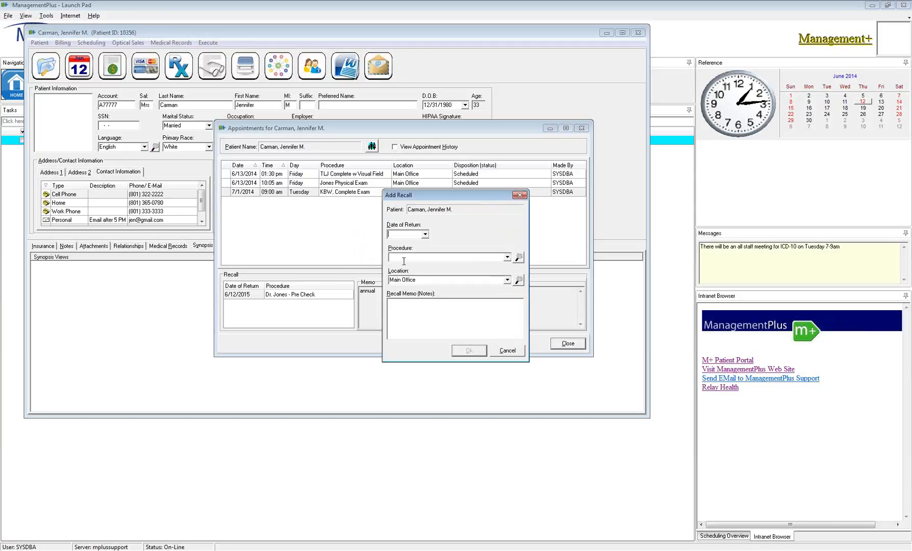
- Add a 7/11/2014 KBW, Complete Exam recall with the memo 'patient xld due to illness.'
left_click(425, 235)
left_click(497, 330)
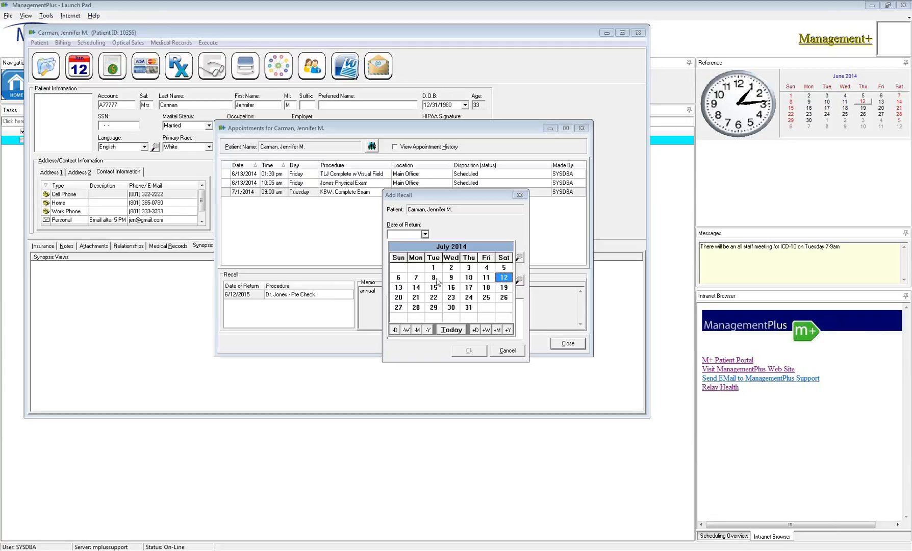
left_click(485, 278)
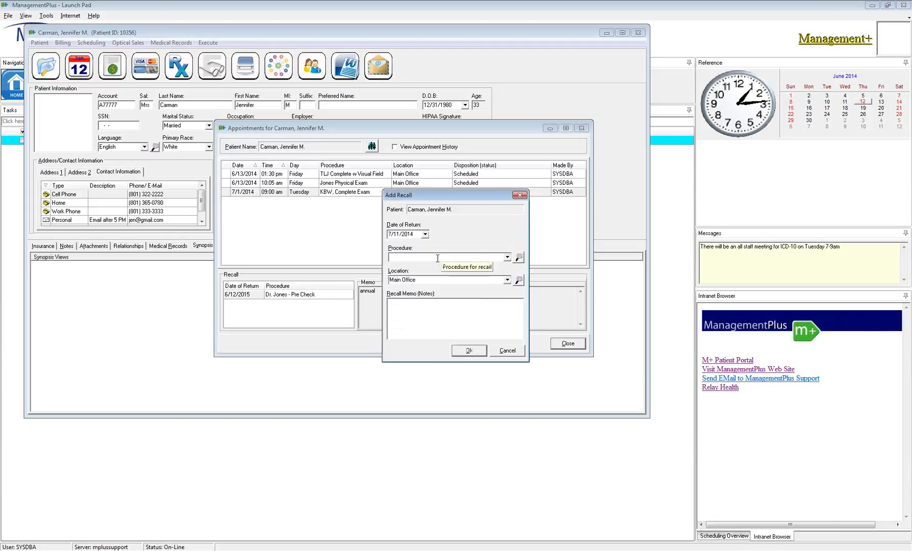
type("KBW, Complete Exam")
key("Tab")
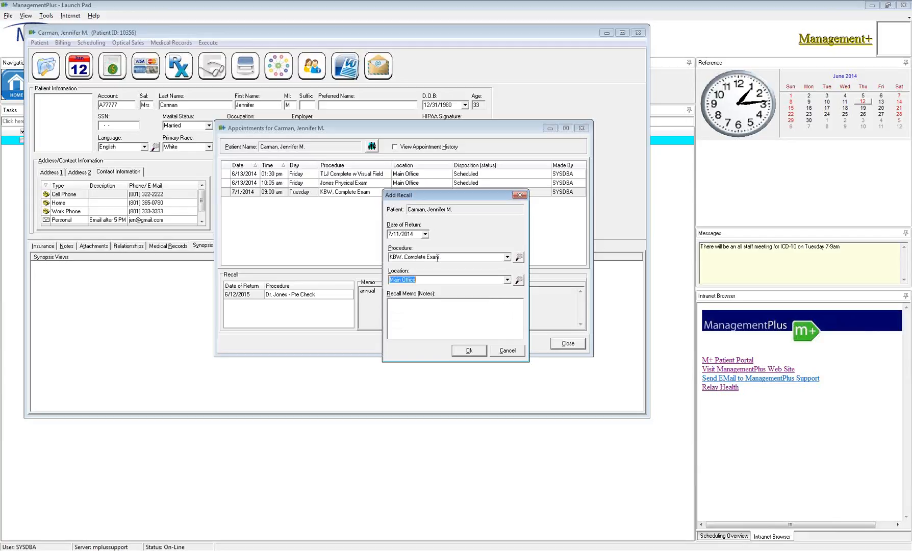
key("Tab")
type("pat")
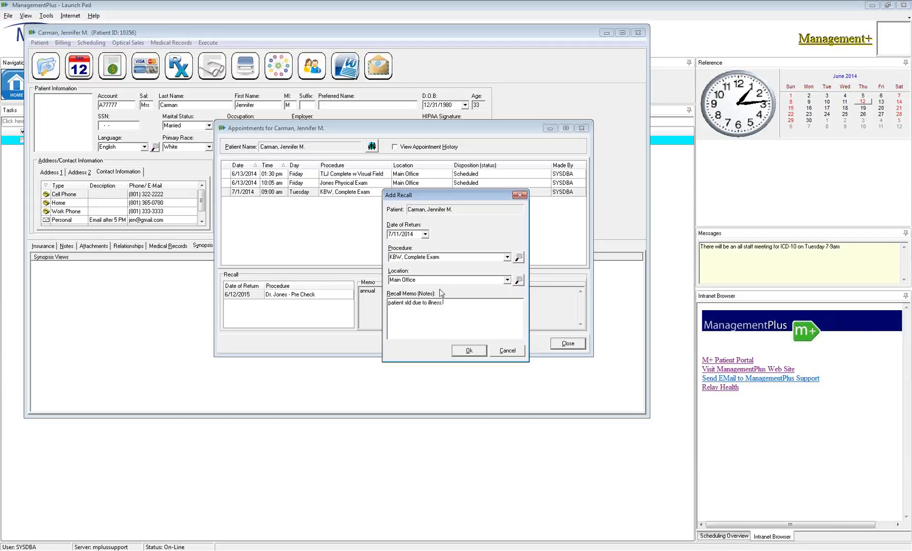
left_click(469, 350)
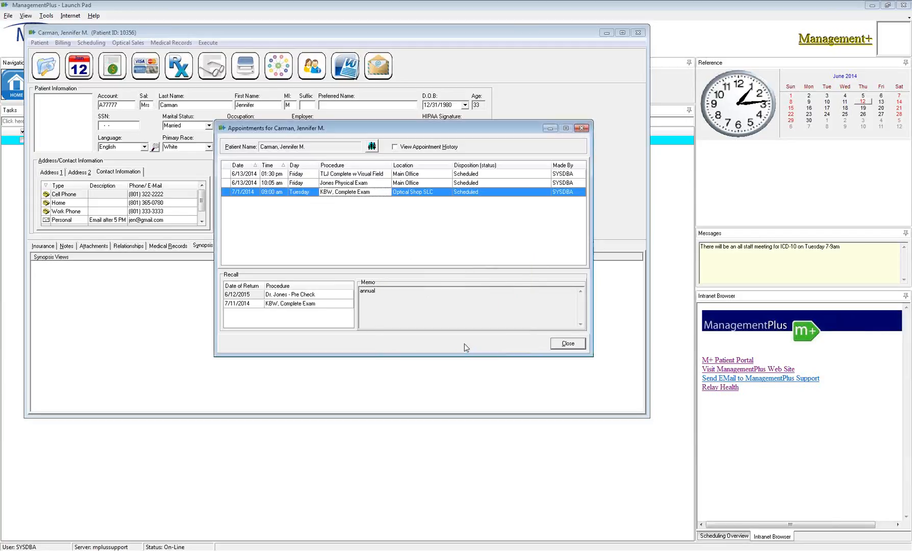
left_click(291, 304)
left_click(289, 303)
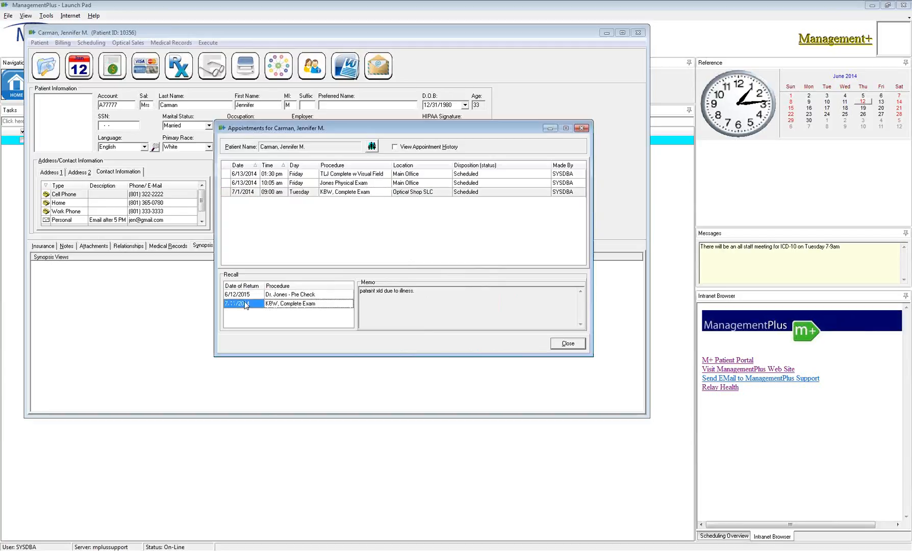
left_click(252, 306)
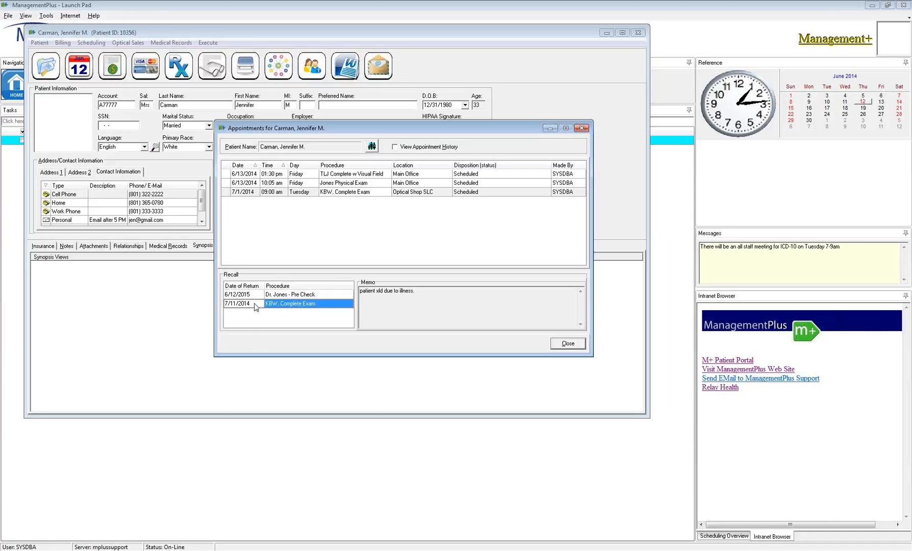
left_click(259, 295)
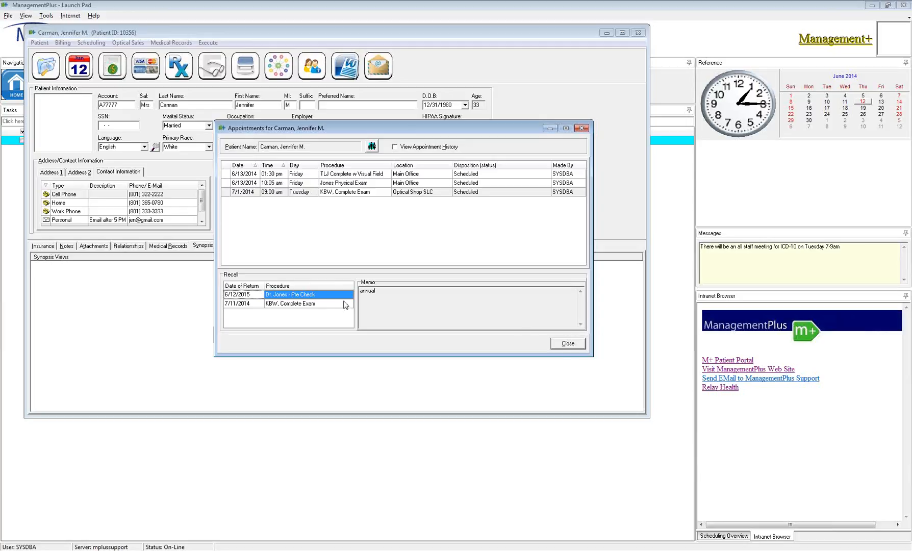
right_click(329, 293)
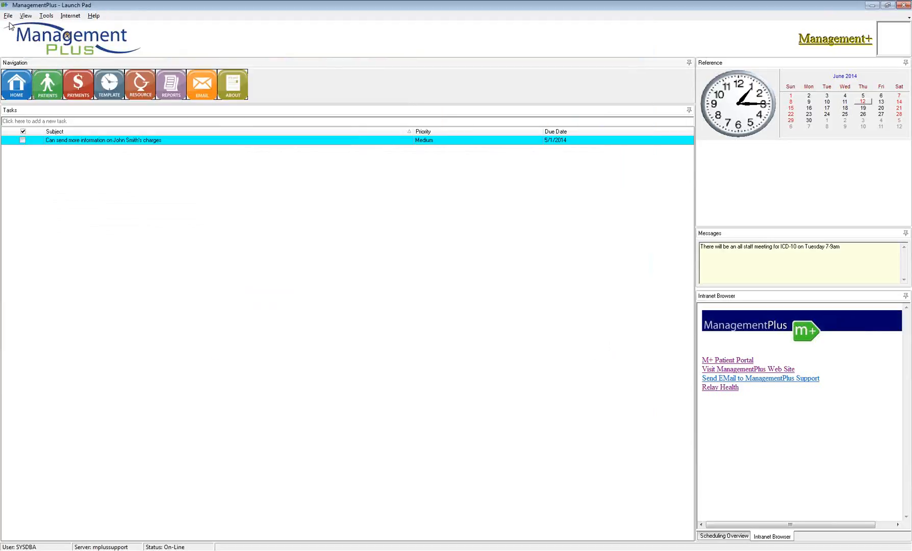
- In System Properties, switch Recall Capture to Disabled then back to Enabled, and save
left_click(8, 15)
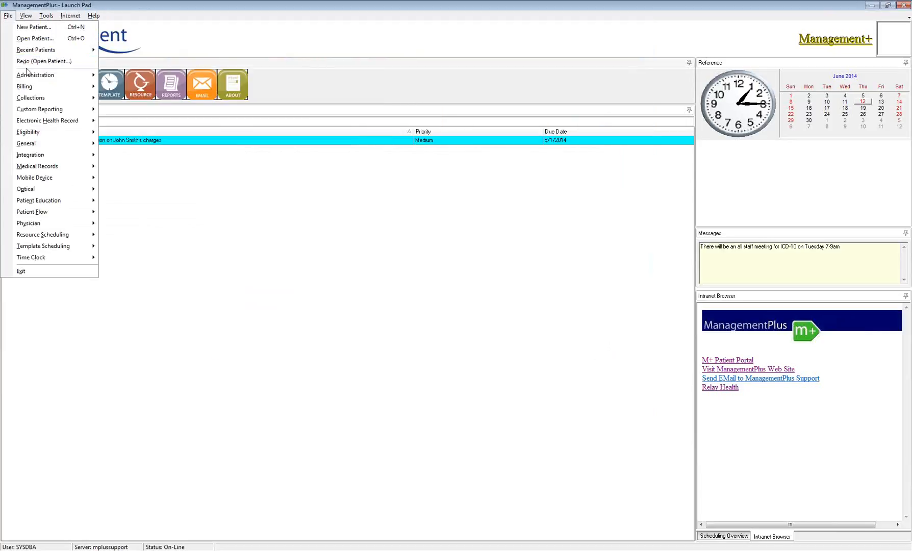
mouse_move(30, 77)
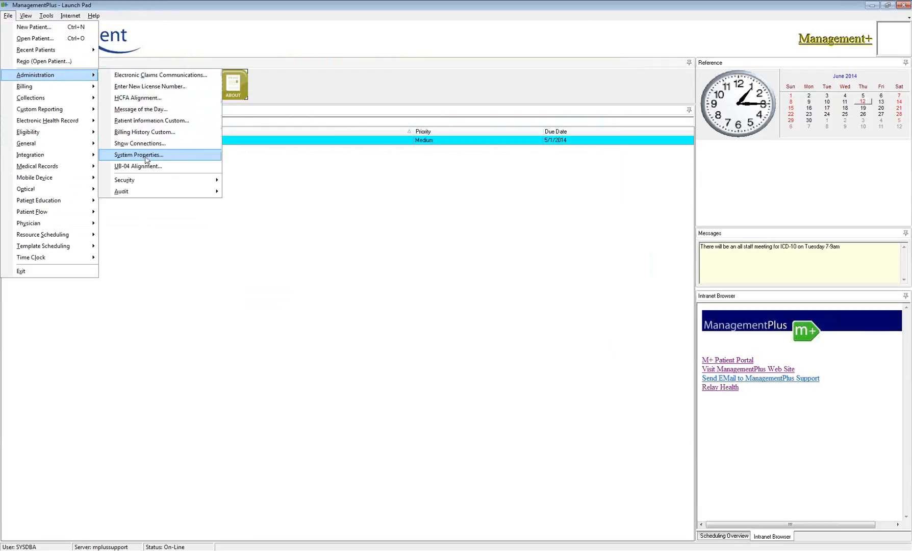
left_click(146, 159)
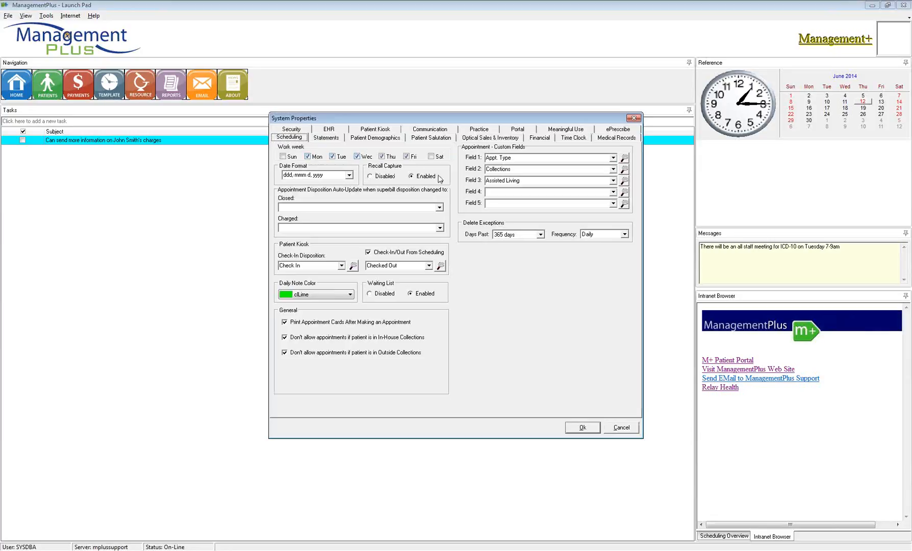
left_click(377, 176)
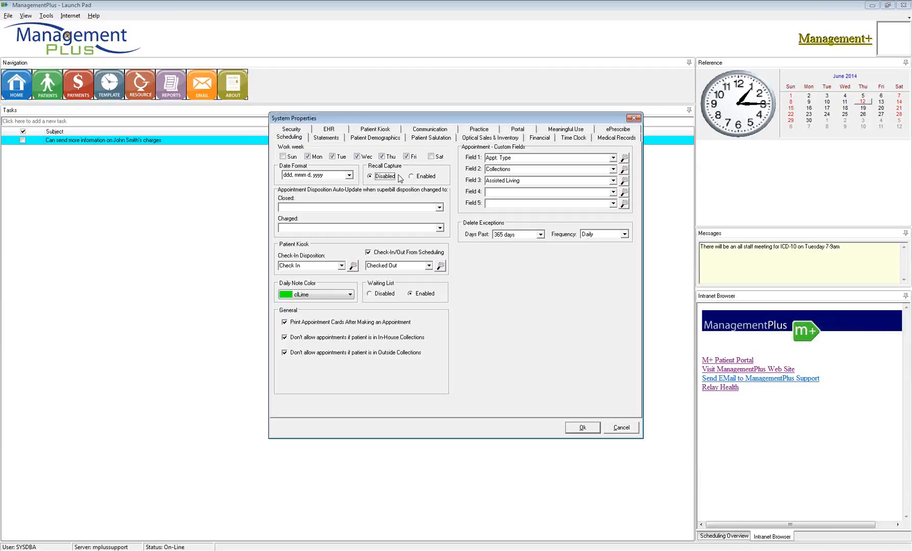
left_click(421, 177)
left_click(584, 428)
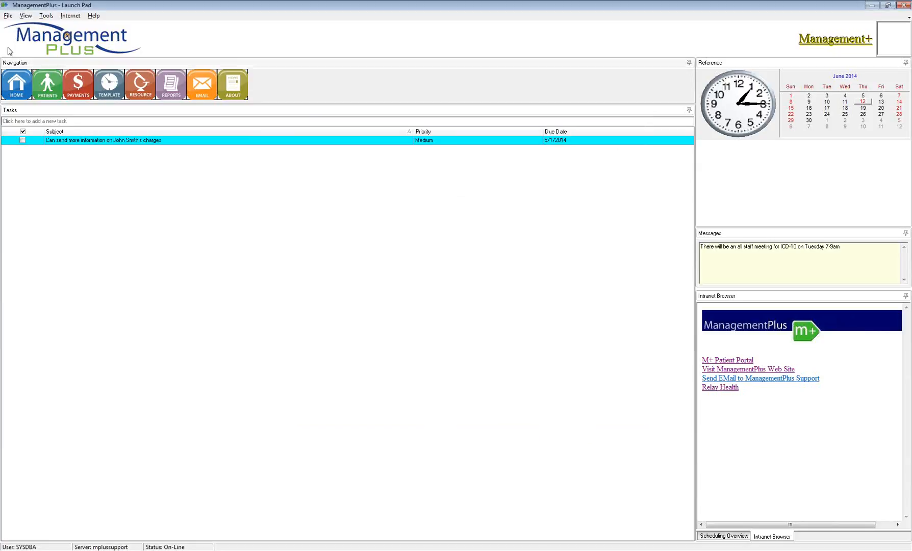
- Bring the patient's Appointments window back in front of the Launch Pad
left_click(8, 17)
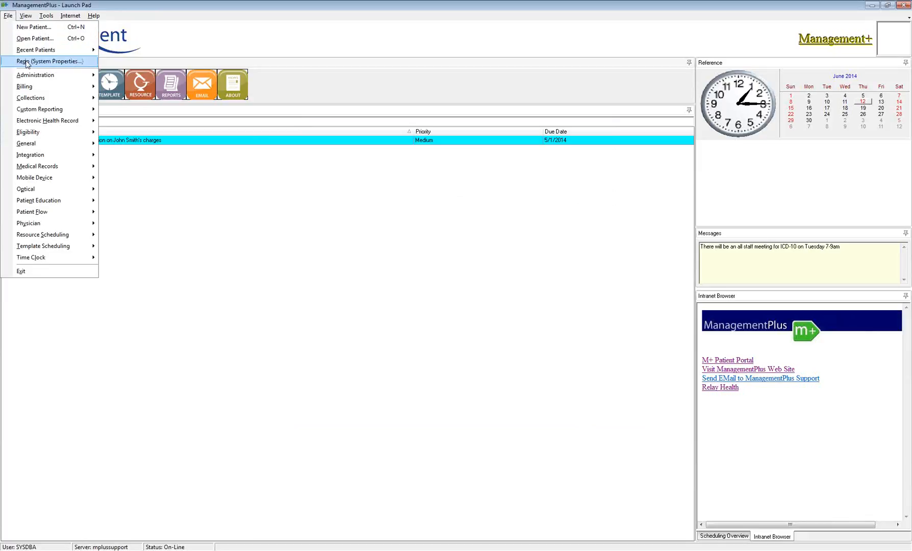
left_click(262, 549)
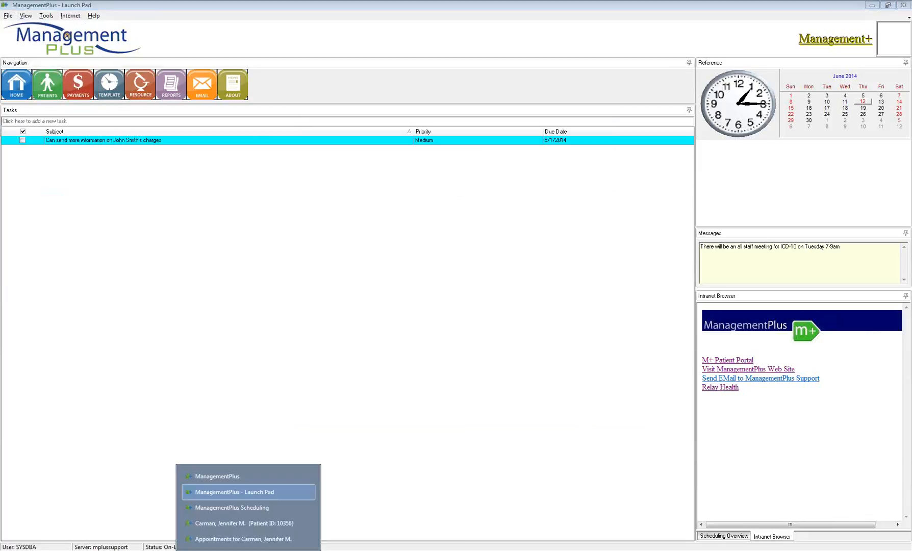
left_click(262, 539)
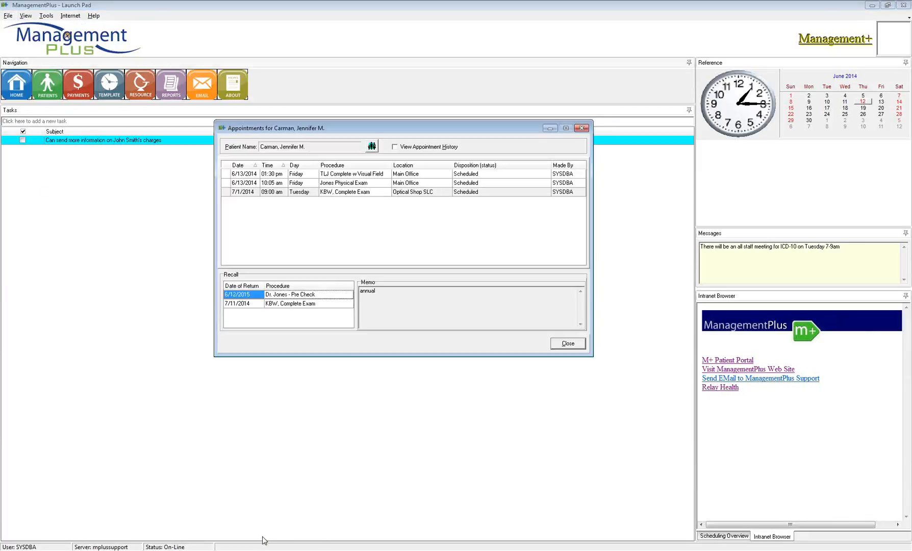
- Open the pre-check recall for editing and close it without changes
right_click(318, 298)
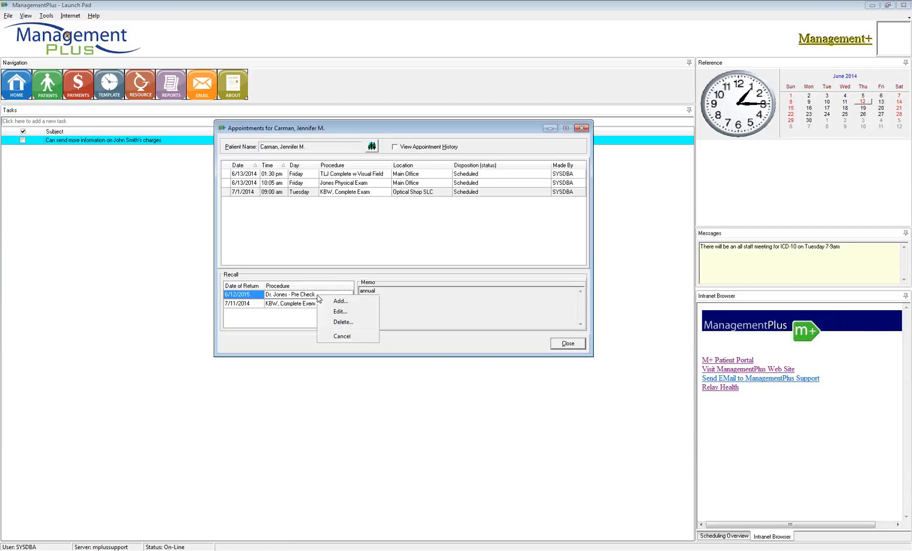
left_click(340, 312)
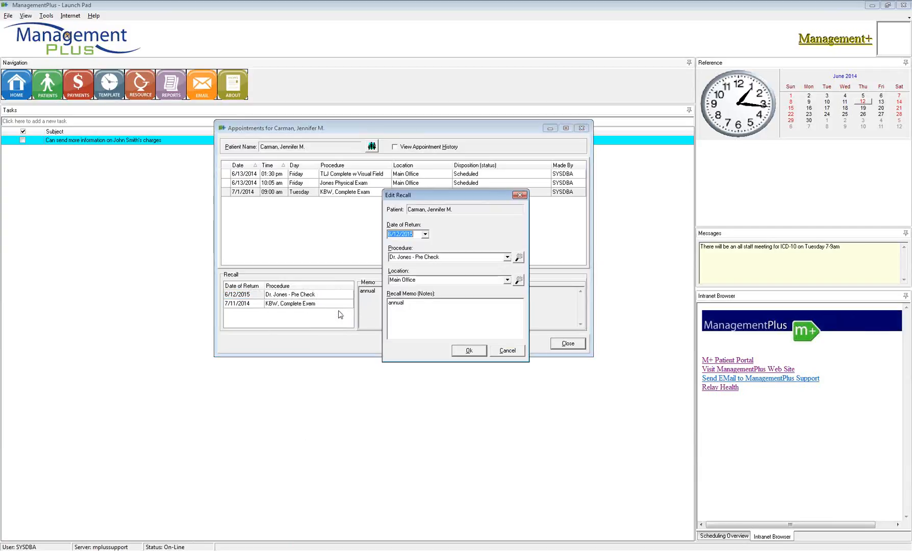
left_click(508, 352)
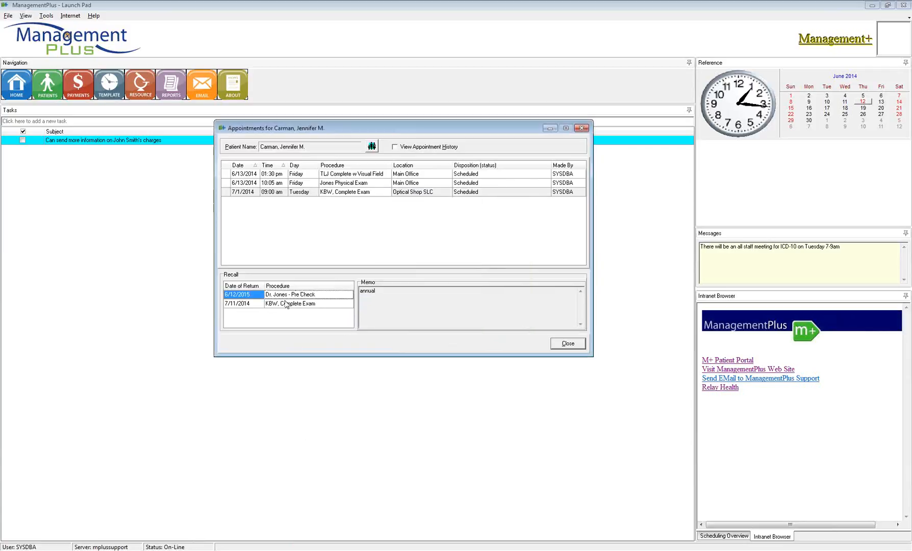
right_click(295, 299)
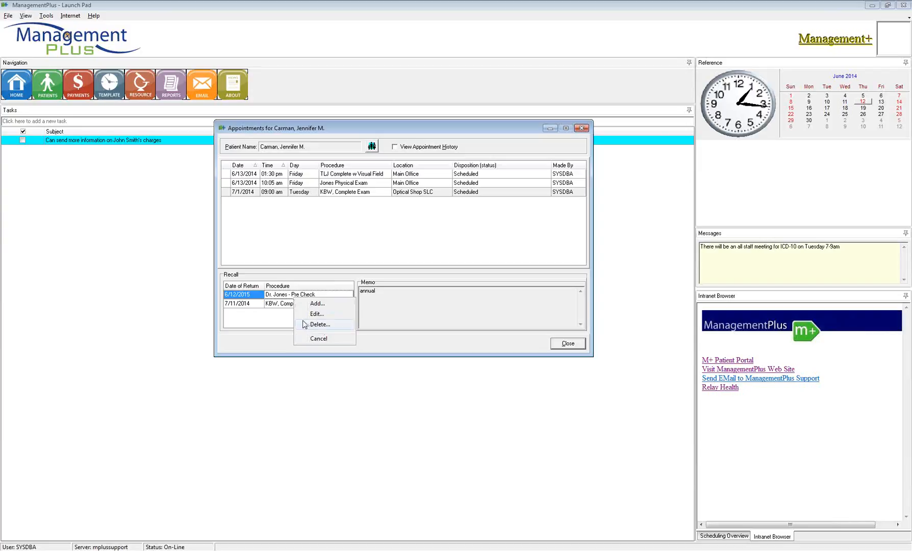
- Delete the 6/12/2015 pre-check recall and close the Appointments window
left_click(321, 340)
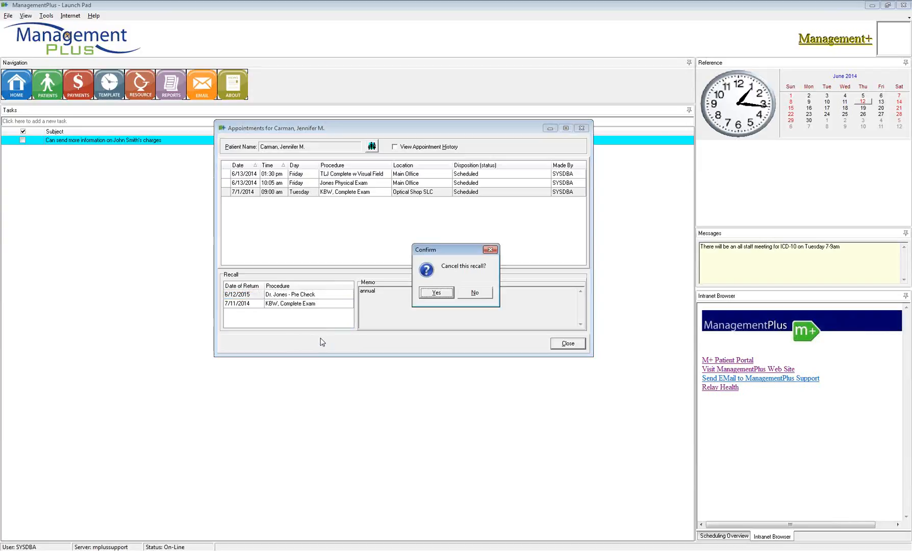
left_click(437, 292)
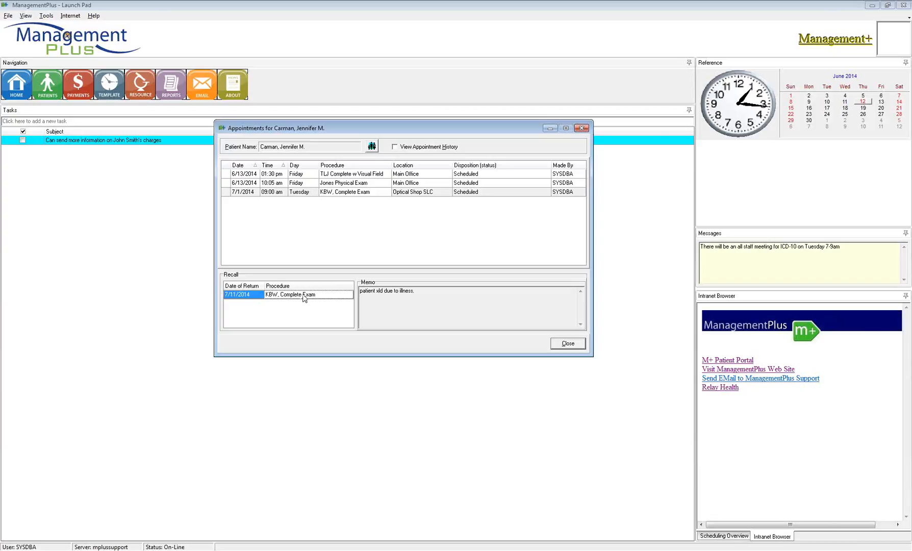
right_click(304, 296)
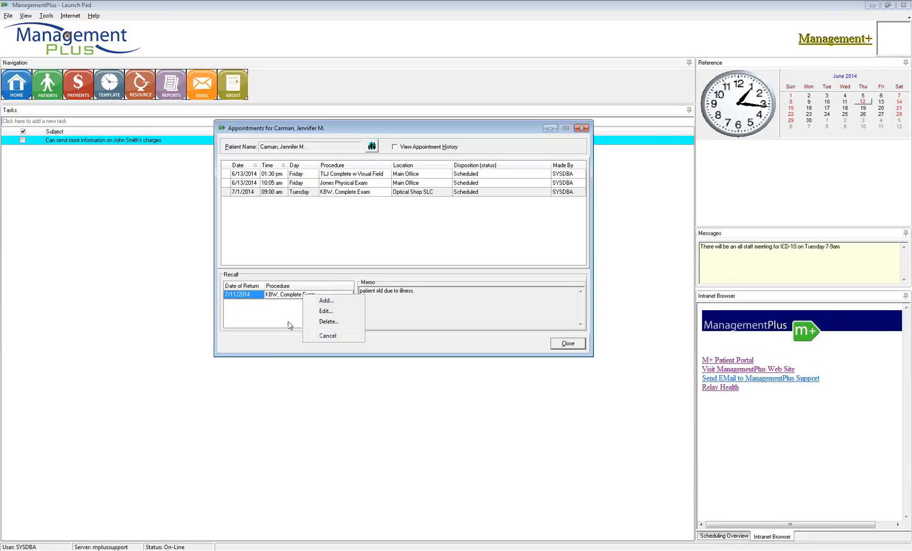
left_click(904, 24)
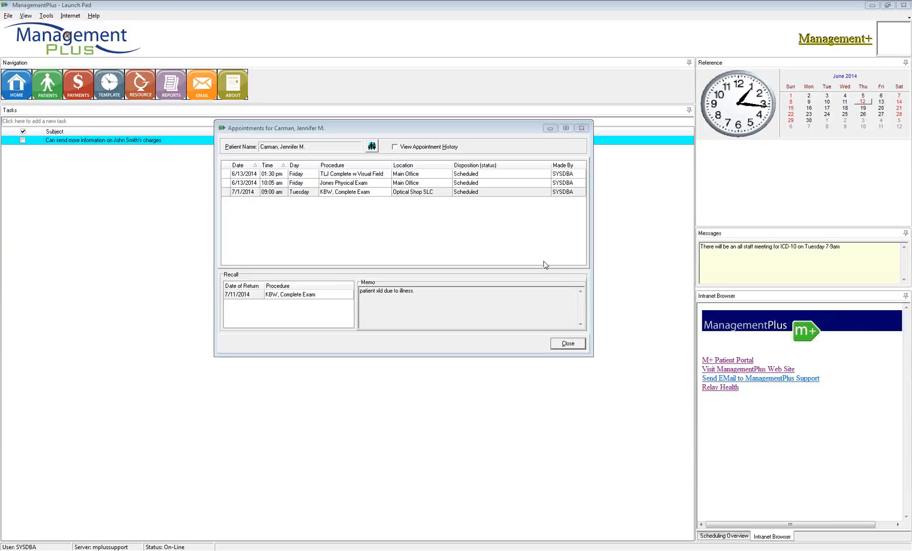
left_click(562, 343)
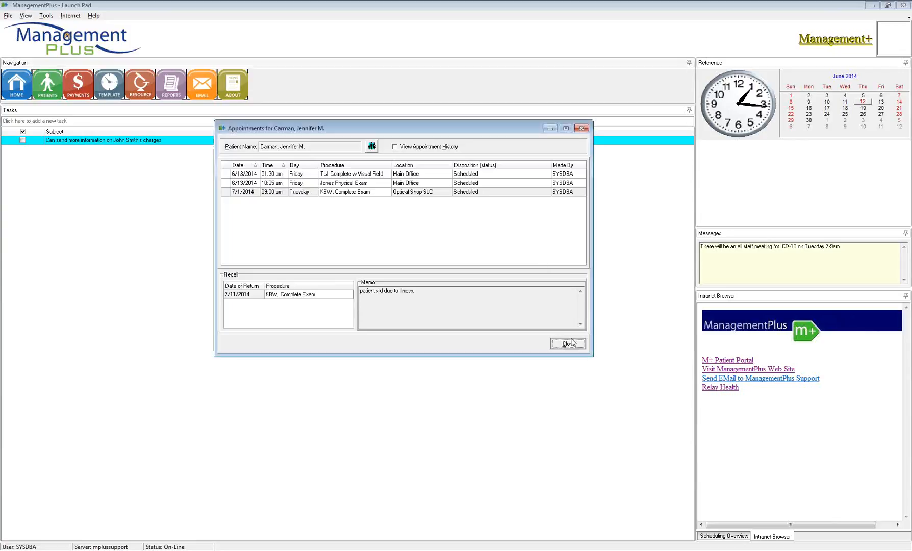
- Open Disposition Maintenance and delete the Doctor out of office disposition
left_click(7, 16)
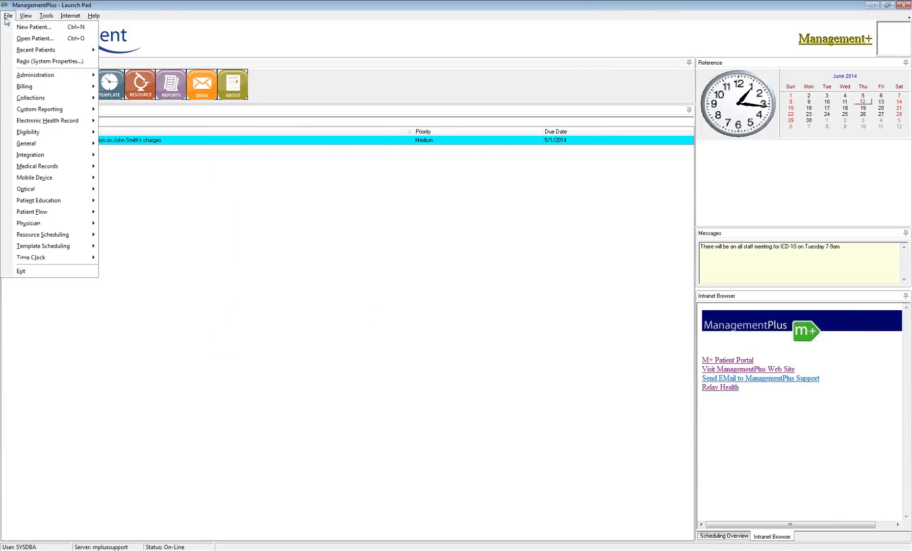
mouse_move(45, 248)
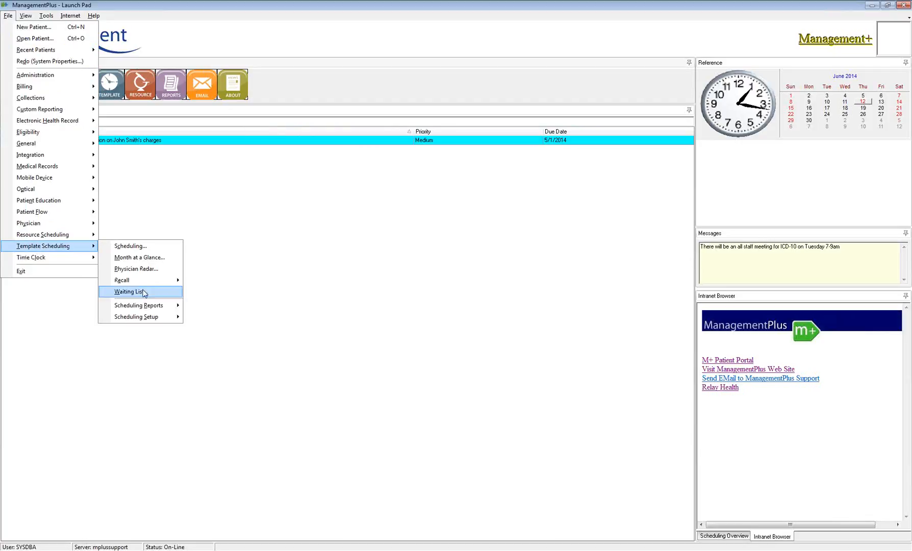
mouse_move(161, 319)
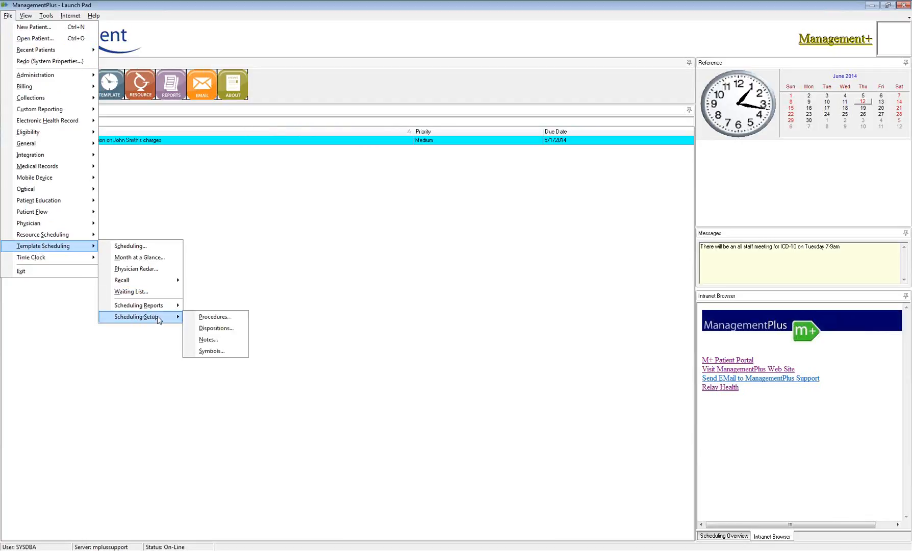
left_click(223, 331)
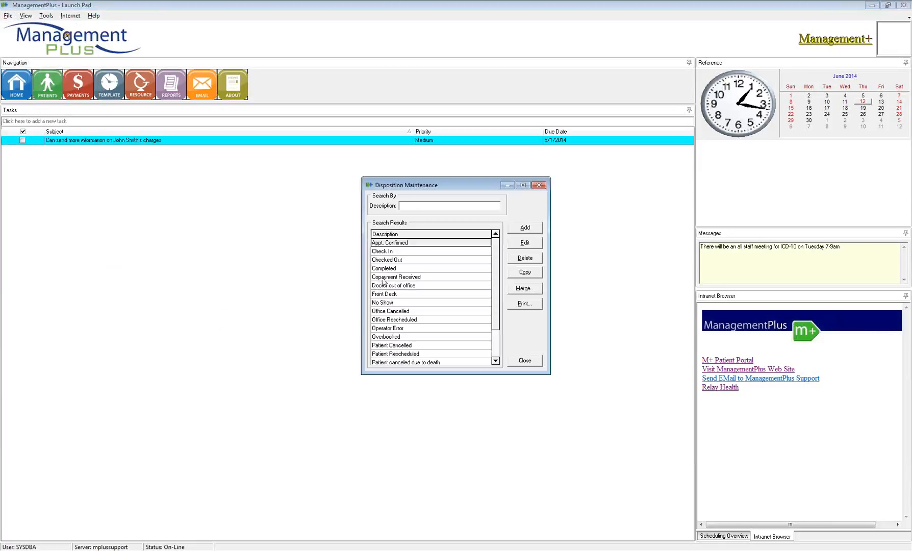
left_click_drag(485, 177, 443, 159)
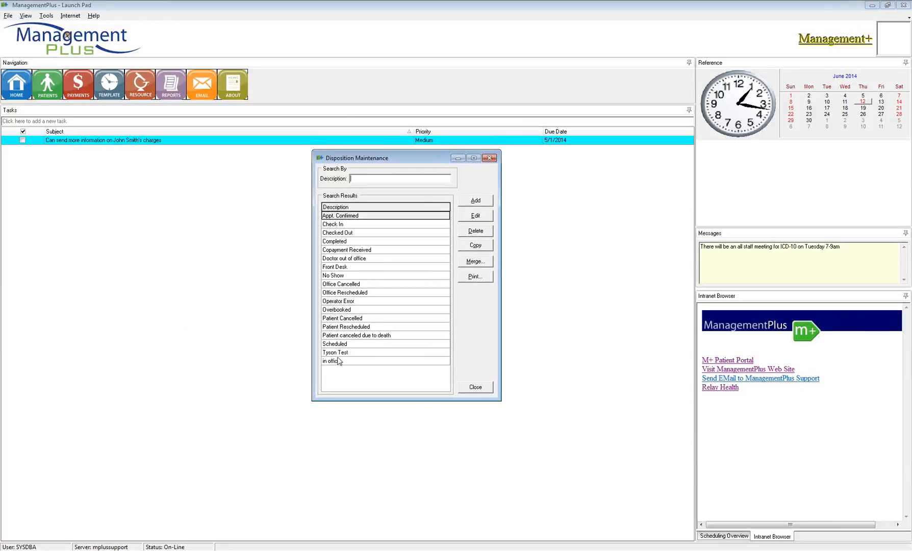
left_click(359, 234)
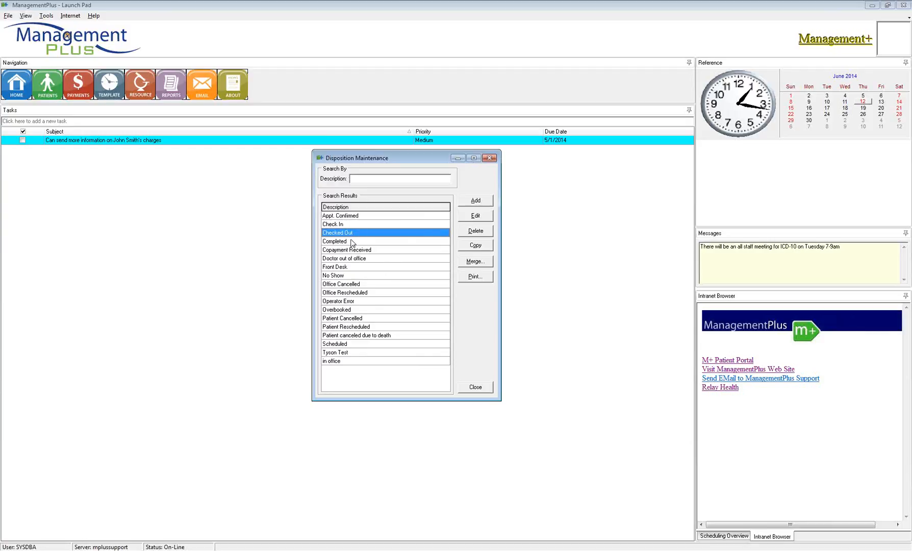
left_click(352, 242)
left_click(362, 252)
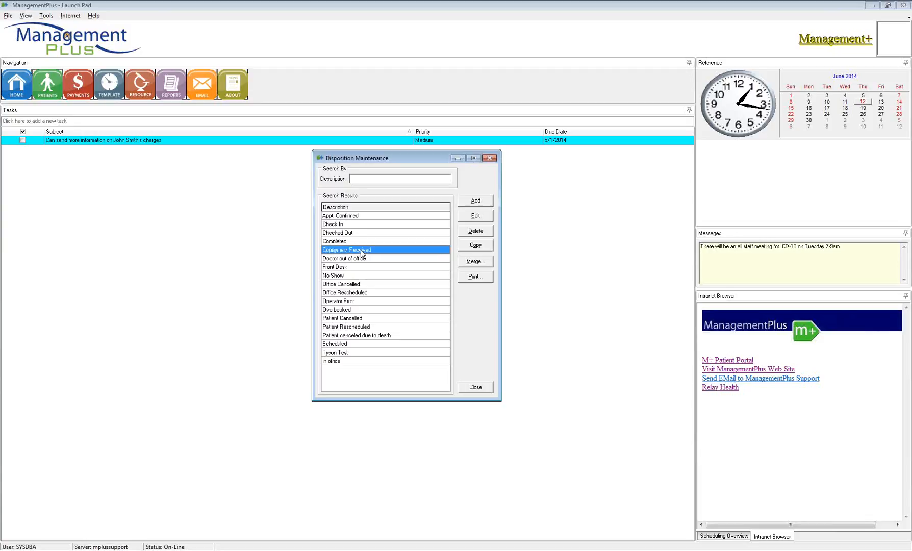
left_click(353, 259)
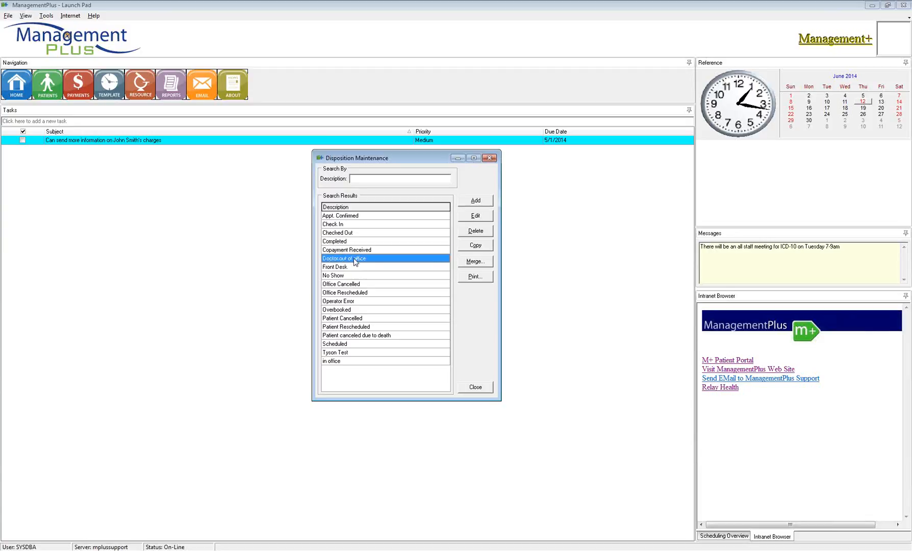
left_click(478, 232)
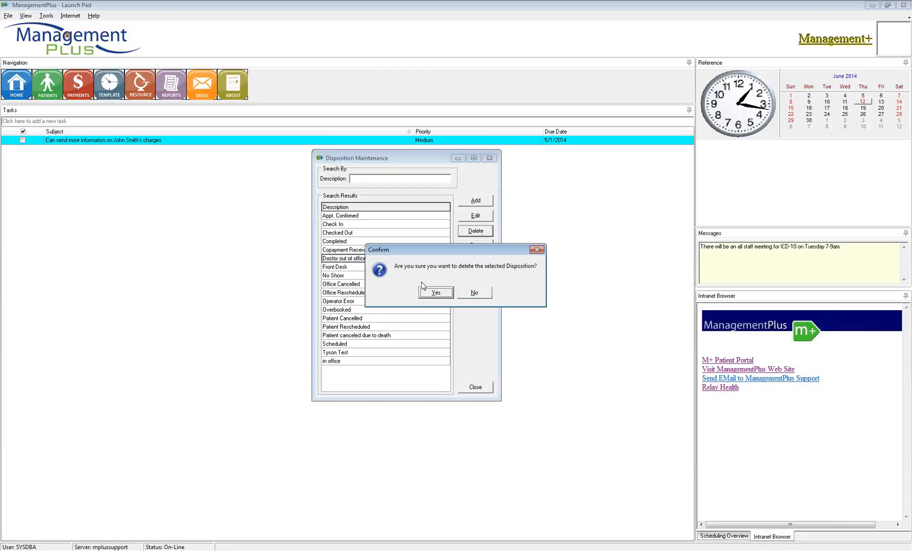
left_click(433, 290)
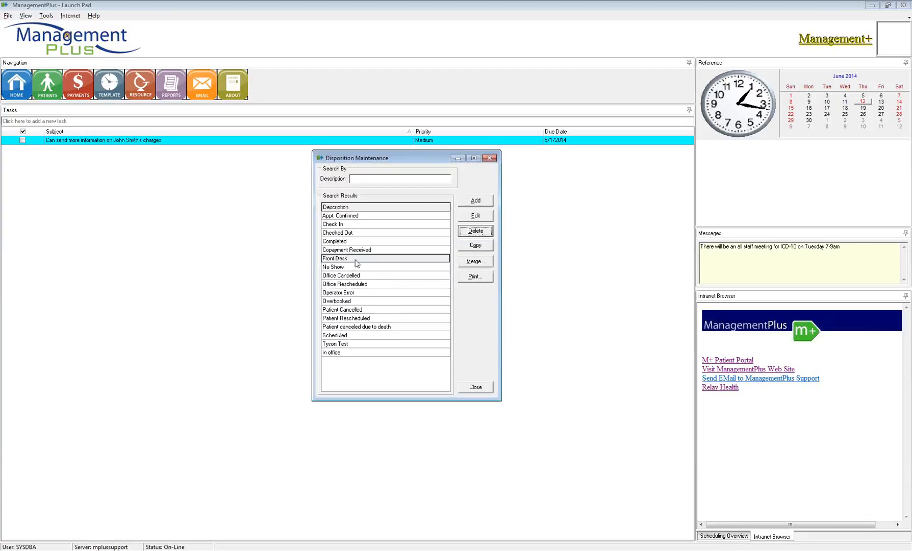
- Add a 'Left Message' disposition marked Scheduled with colour clMoneyGreen
left_click(476, 202)
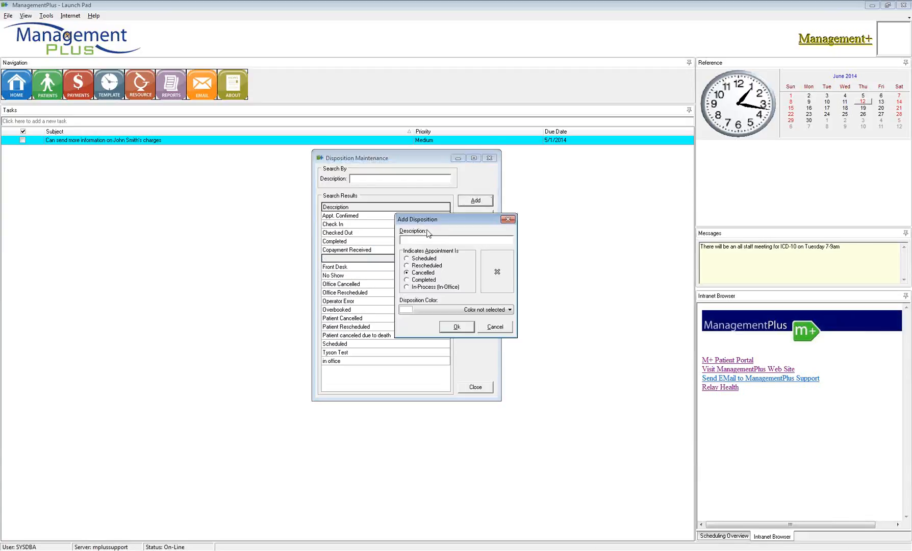
left_click_drag(453, 221, 440, 200)
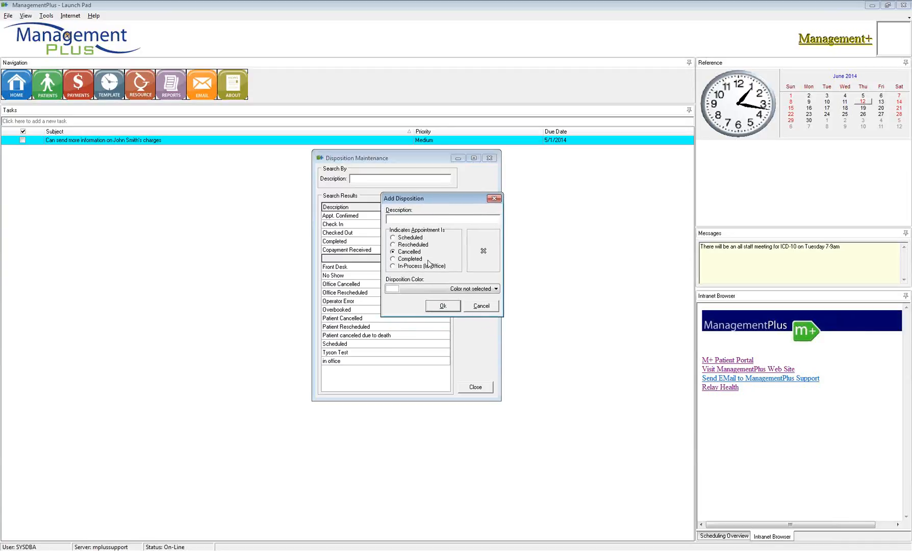
type("Left Message")
left_click_drag(419, 219, 370, 220)
left_click_drag(422, 219, 386, 219)
left_click(393, 238)
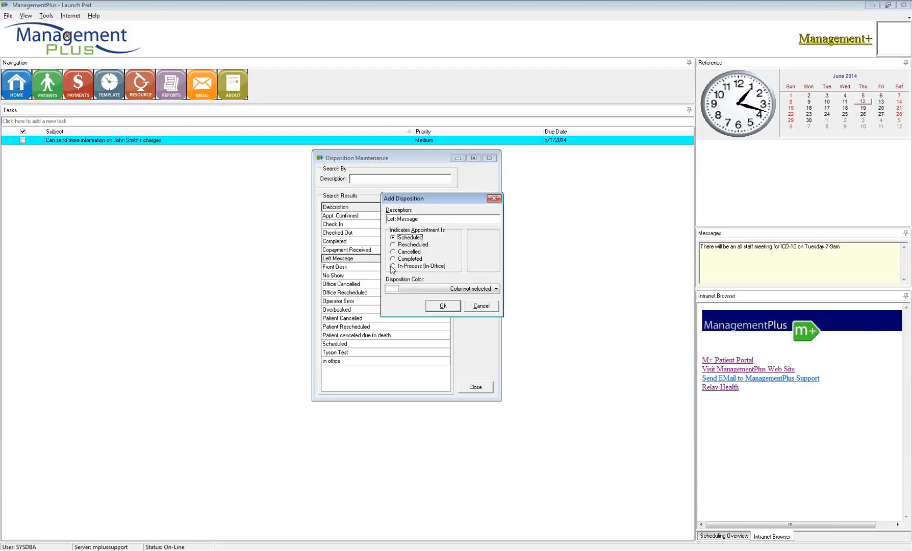
left_click(427, 289)
left_click_drag(496, 306, 499, 317)
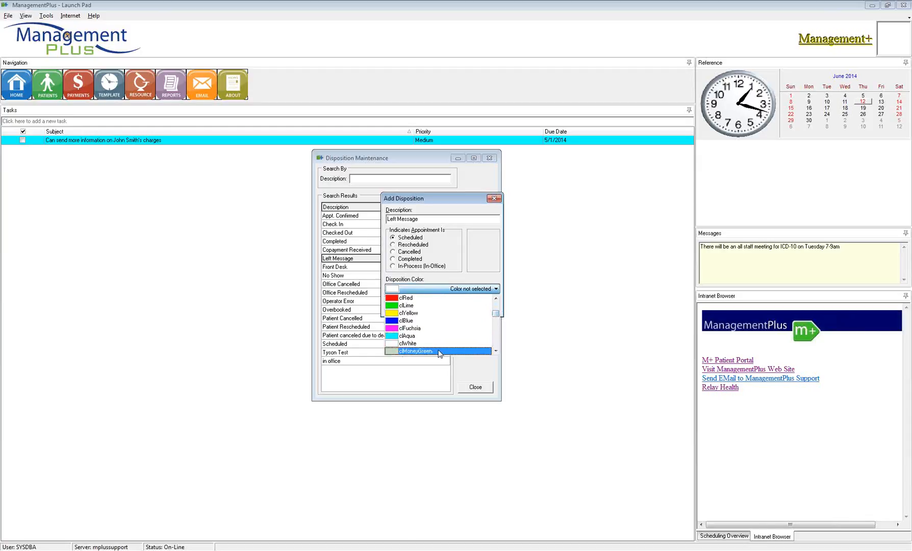
left_click(411, 354)
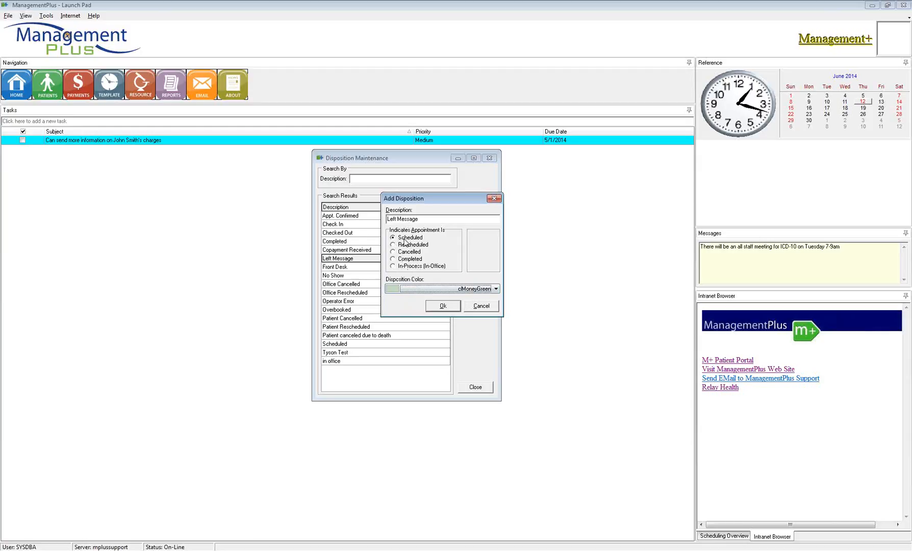
left_click(443, 305)
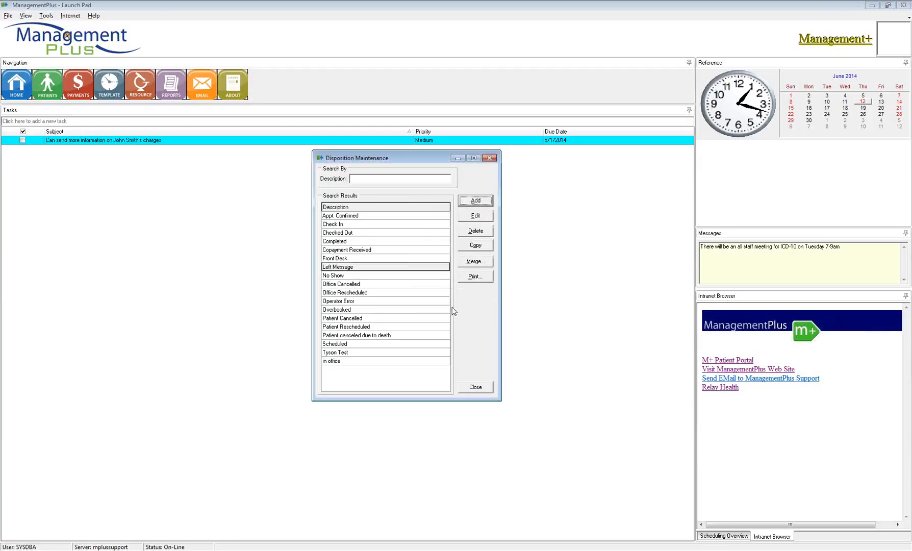
- Set Appt. Confirmed to Scheduled with colour clAqua
double_click(372, 214)
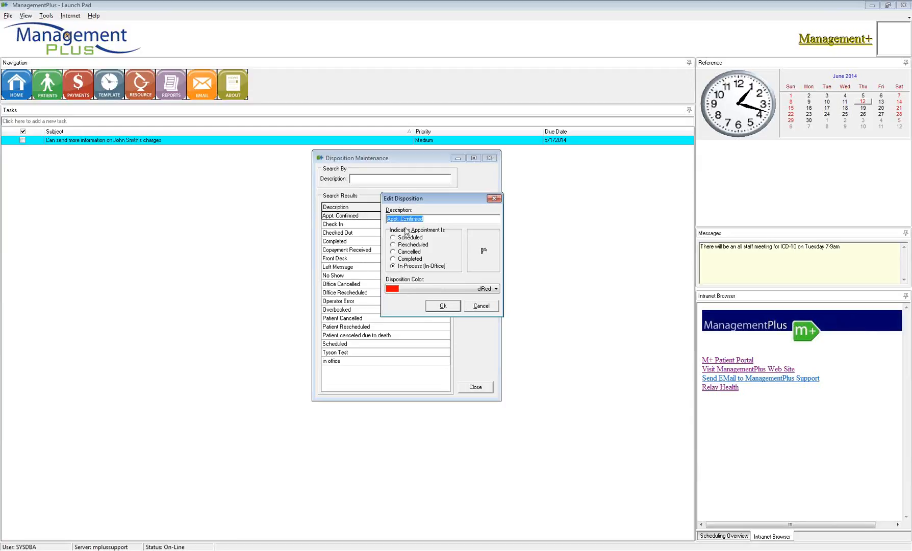
left_click(409, 238)
left_click(441, 288)
scroll(440, 306, "down", 2)
left_click(420, 336)
left_click(436, 307)
- Review Check In unchanged and mark Checked Out as Completed
double_click(353, 224)
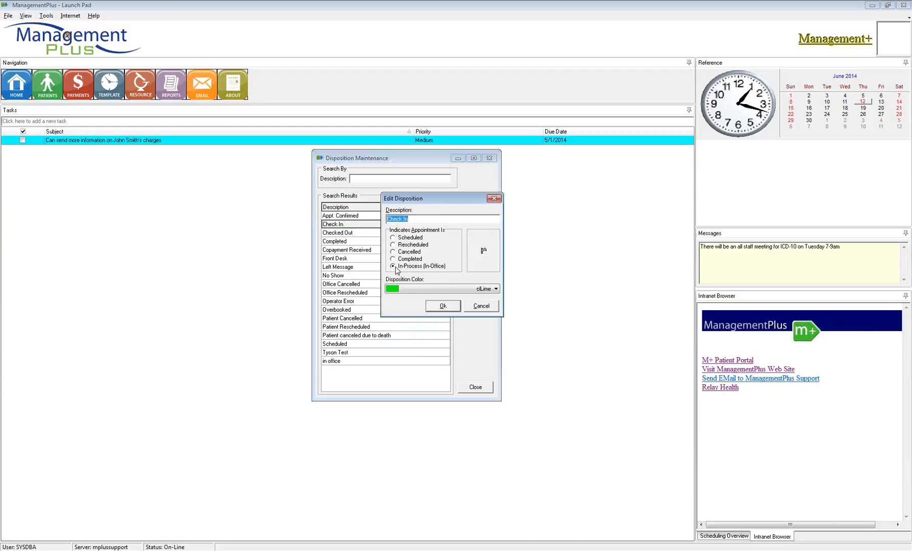
left_click(444, 307)
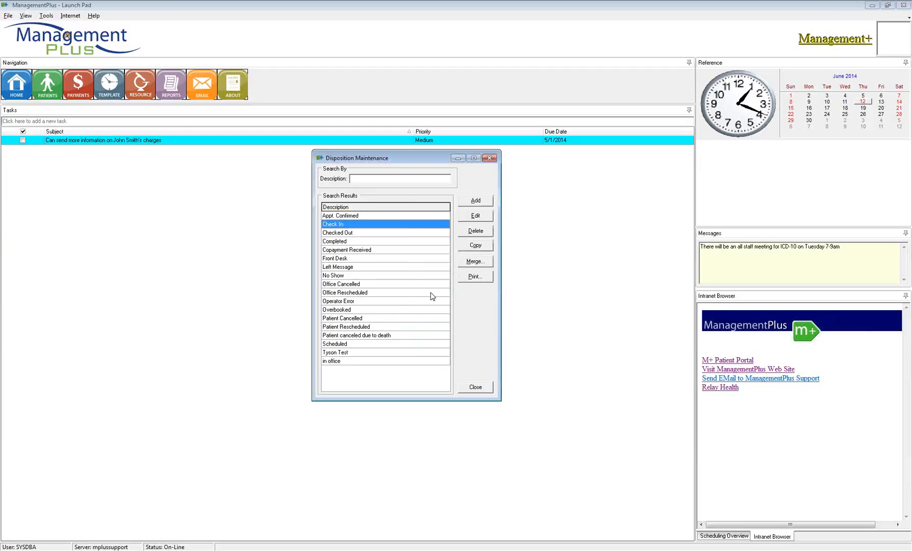
double_click(364, 233)
left_click(393, 260)
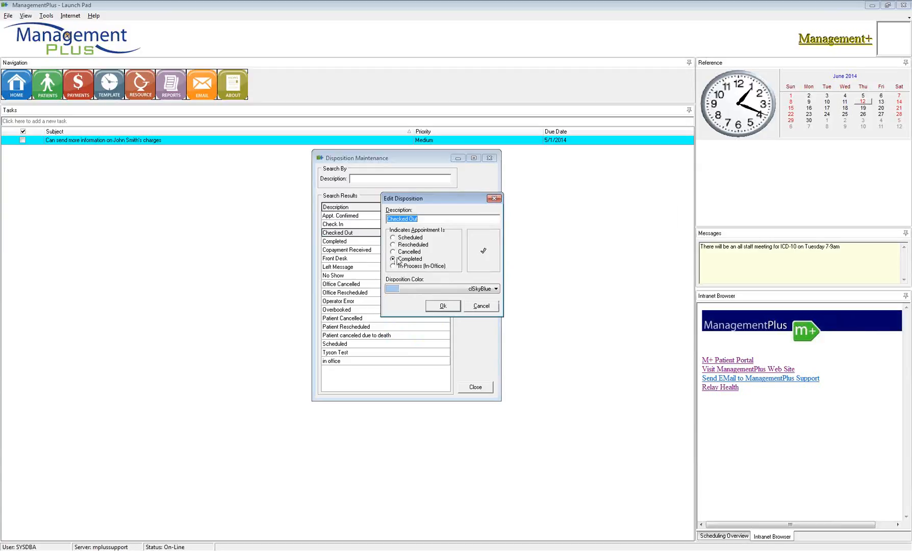
left_click(443, 306)
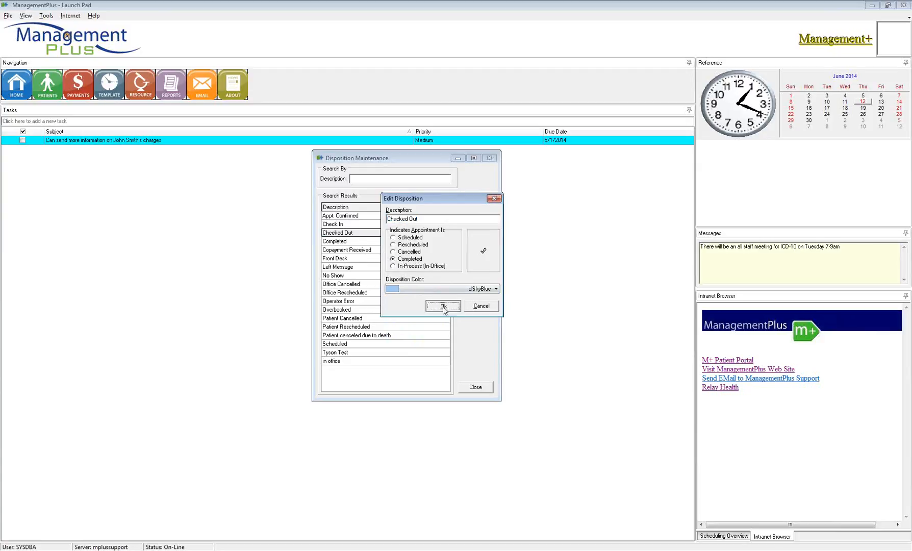
- Review Copayment Received and Scheduled without changes, then close Disposition Maintenance
double_click(369, 250)
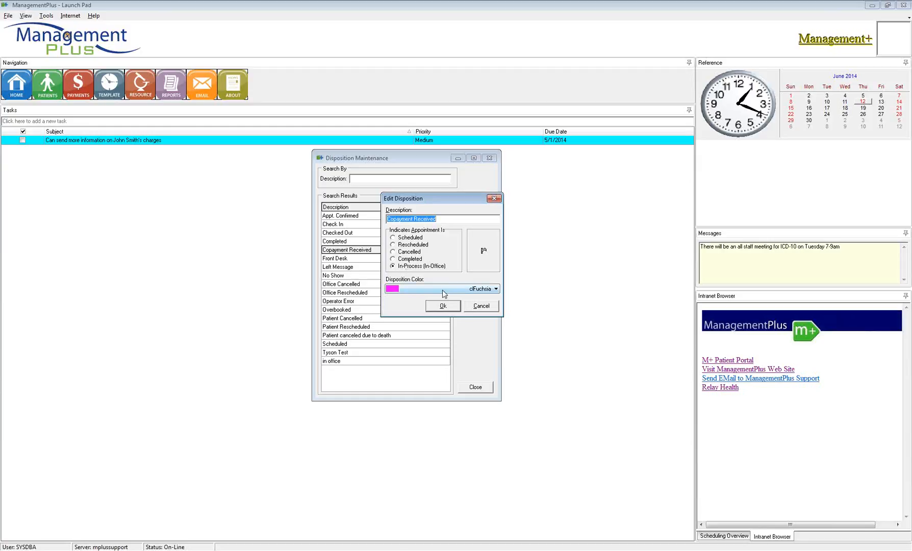
left_click(443, 306)
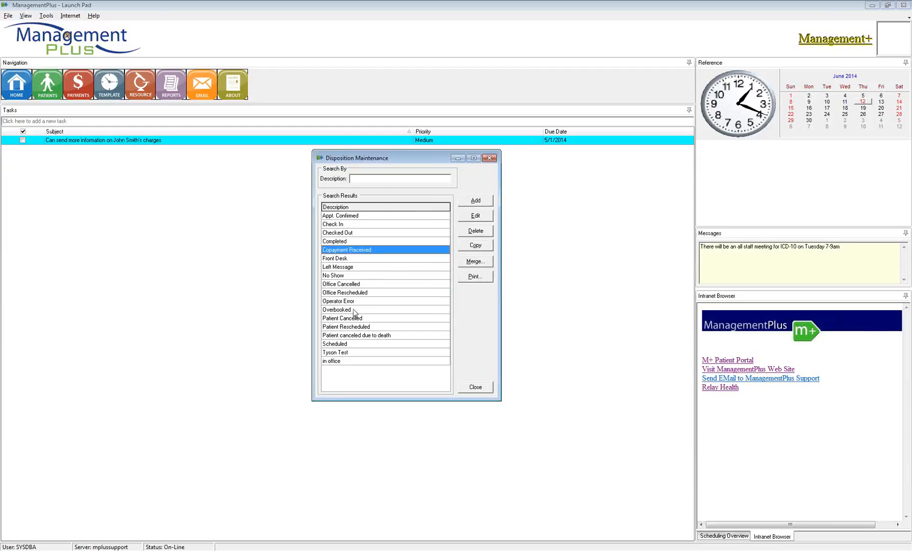
left_click(347, 345)
double_click(347, 345)
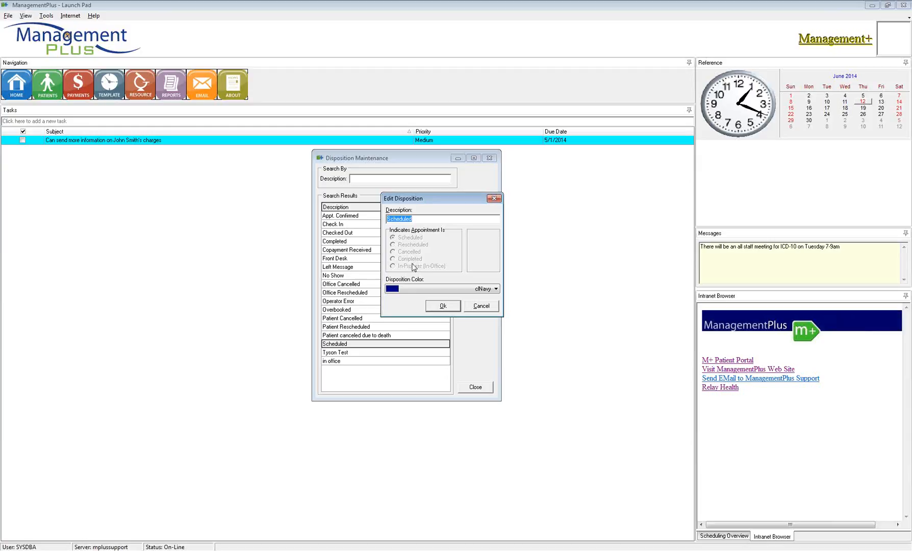
left_click(448, 307)
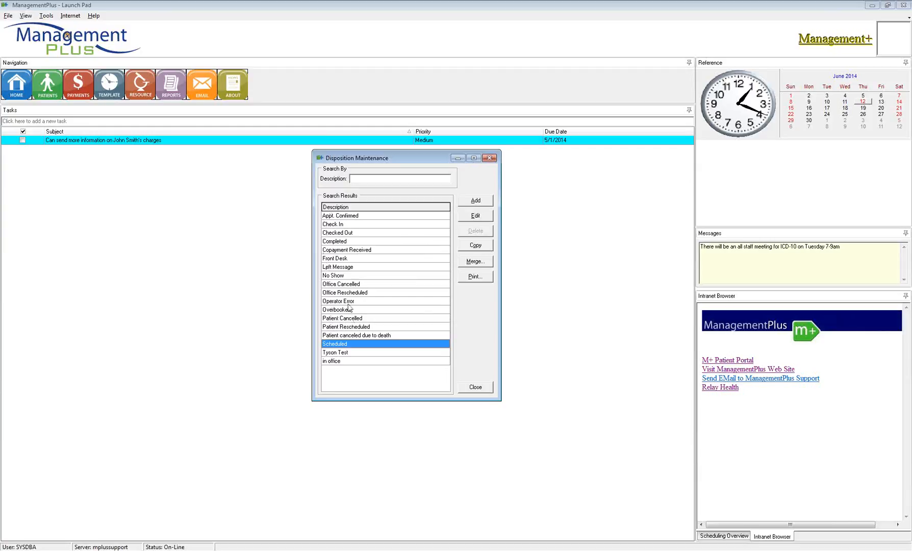
left_click(475, 389)
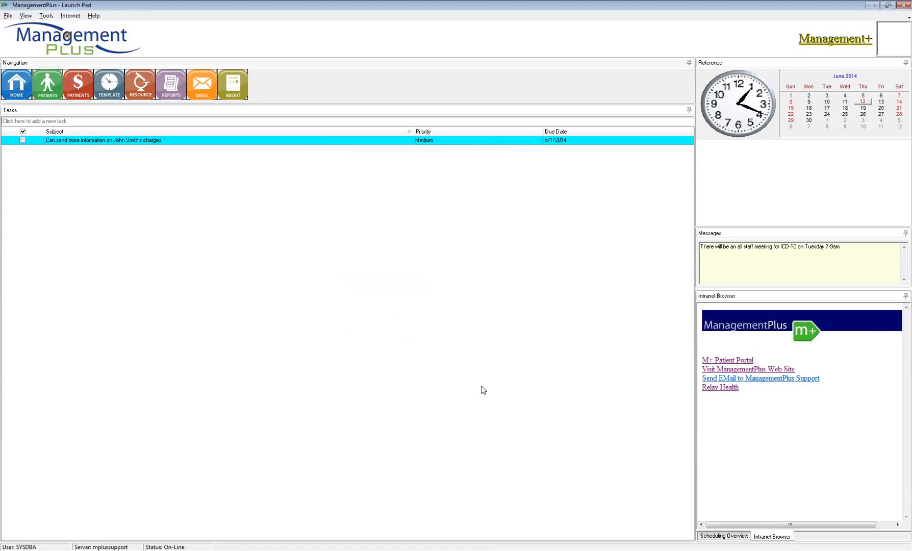
- In Staff Properties' Scheduling tab, uncheck Show Account #, Appt. Type and Collections, and save
left_click(9, 19)
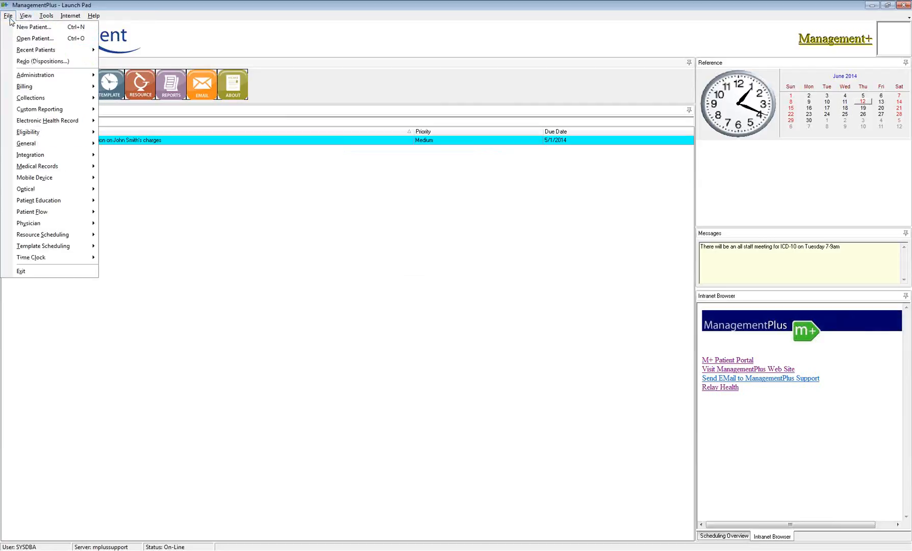
mouse_move(18, 144)
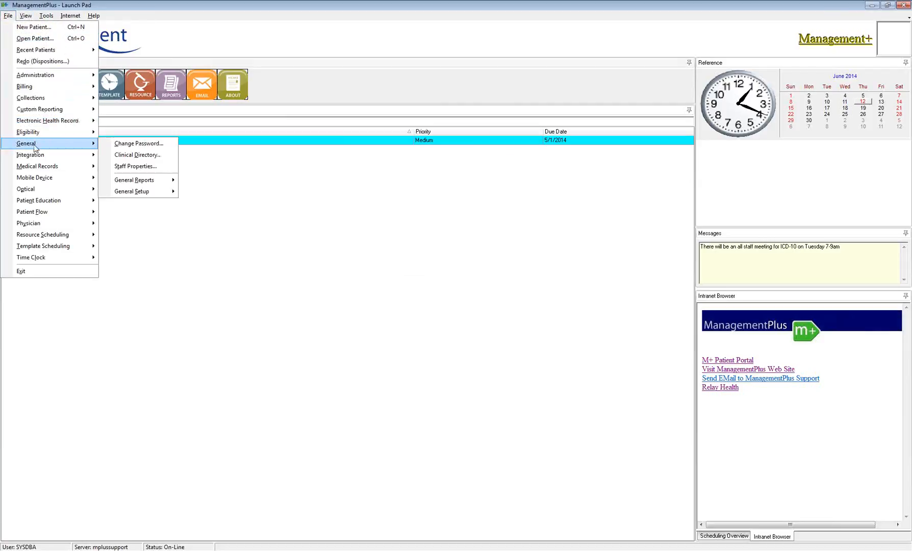
left_click(135, 166)
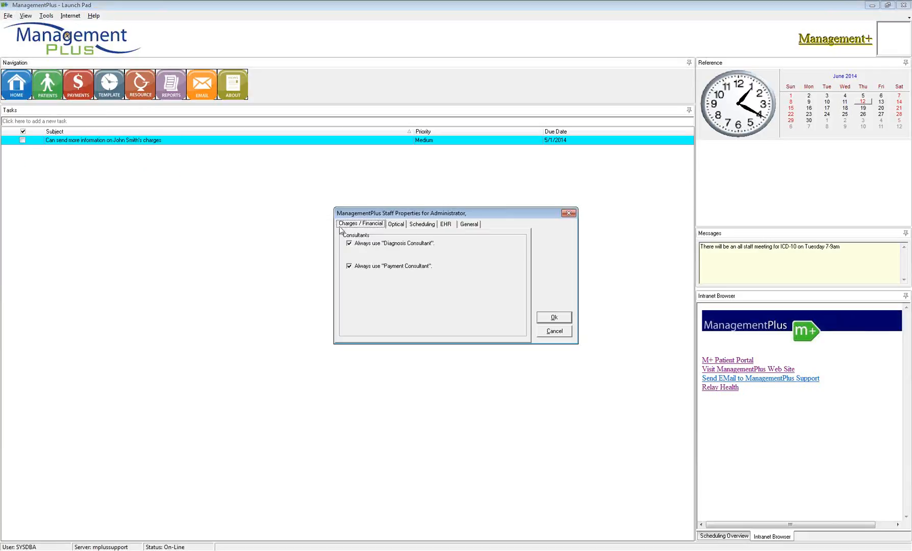
left_click_drag(430, 215, 408, 195)
left_click(401, 206)
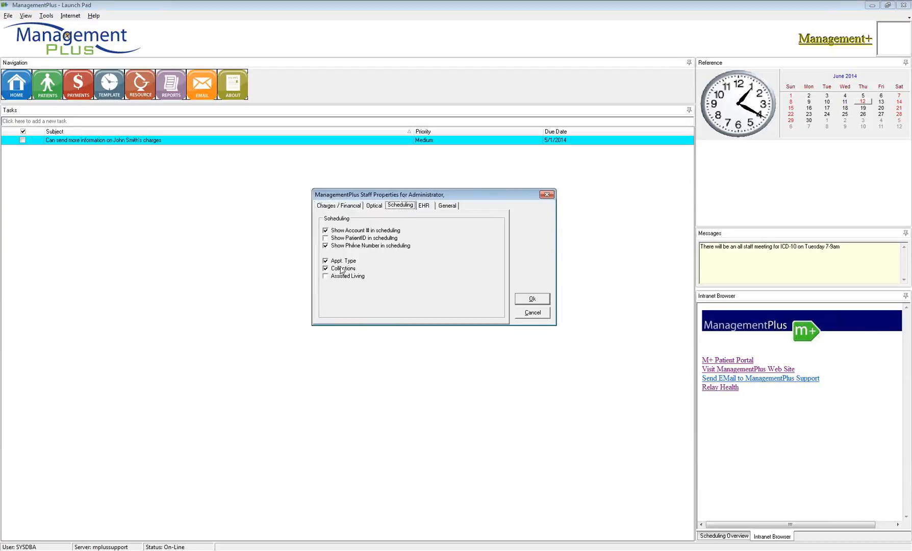
left_click(325, 260)
left_click(325, 269)
left_click(325, 230)
left_click(410, 207)
left_click(531, 300)
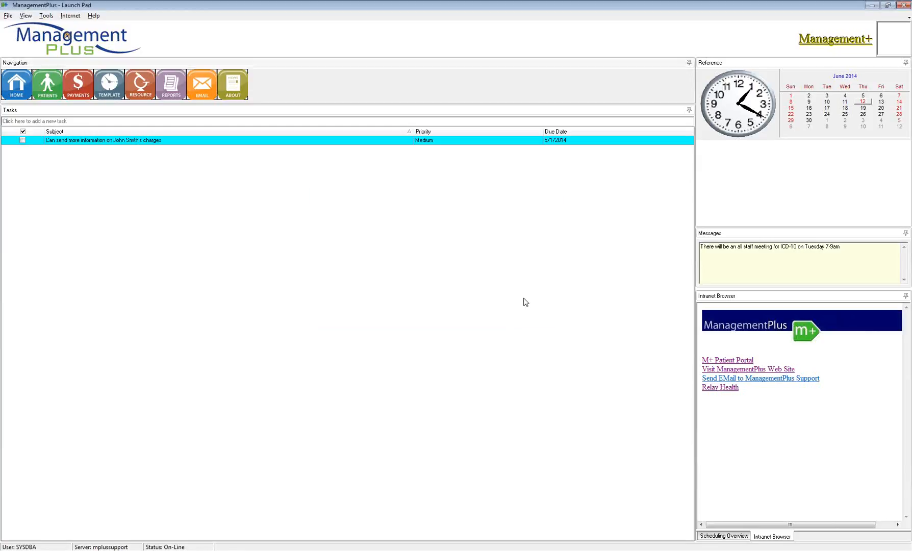
- Bring the scheduler forward and book a patient into Thursday's 2:40 pm slot
left_click(248, 550)
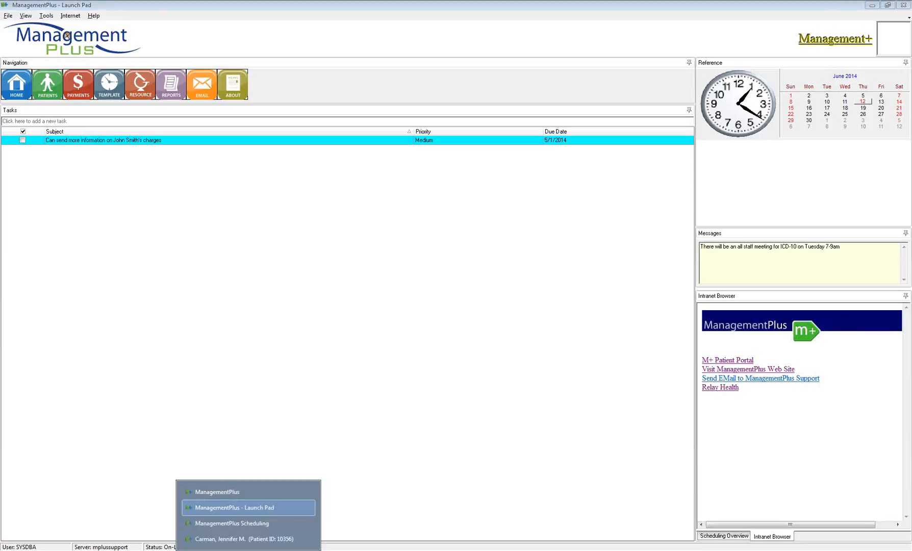
left_click(252, 523)
left_click(729, 50)
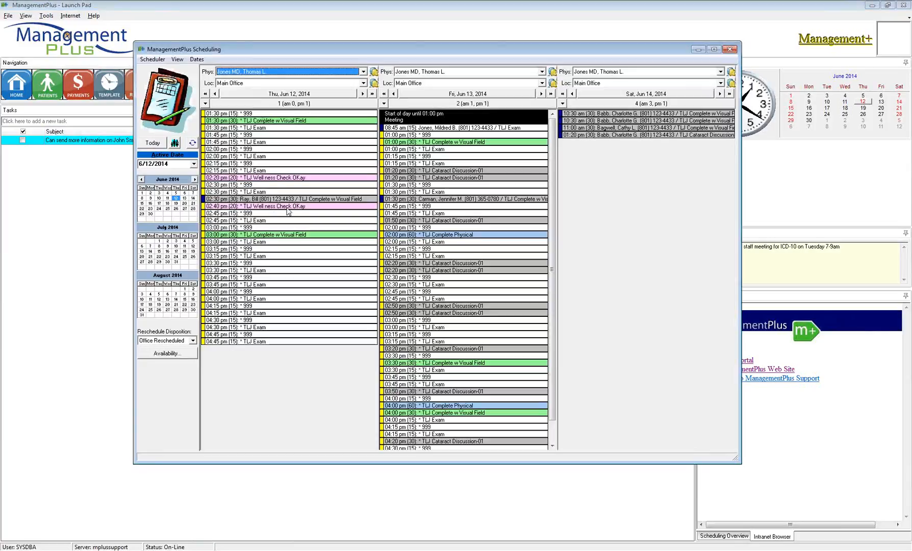
right_click(230, 206)
left_click(256, 211)
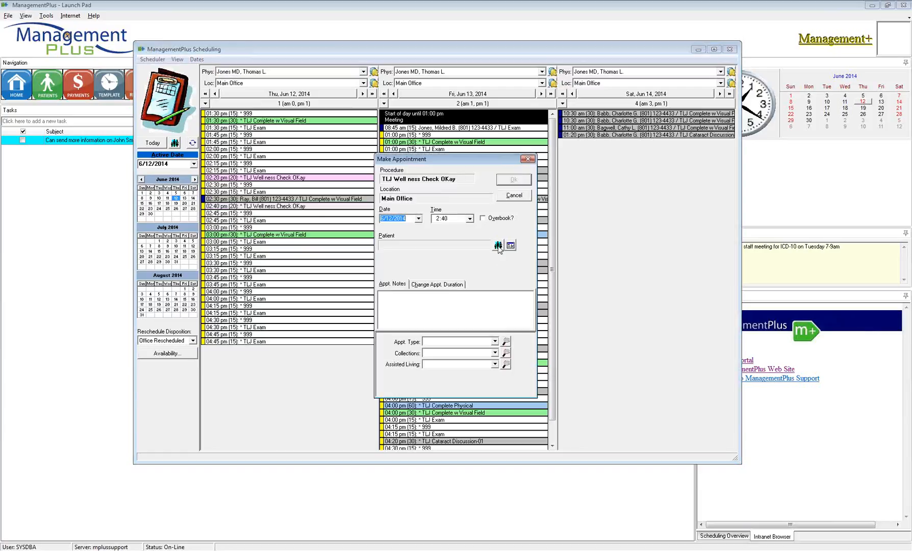
left_click(498, 246)
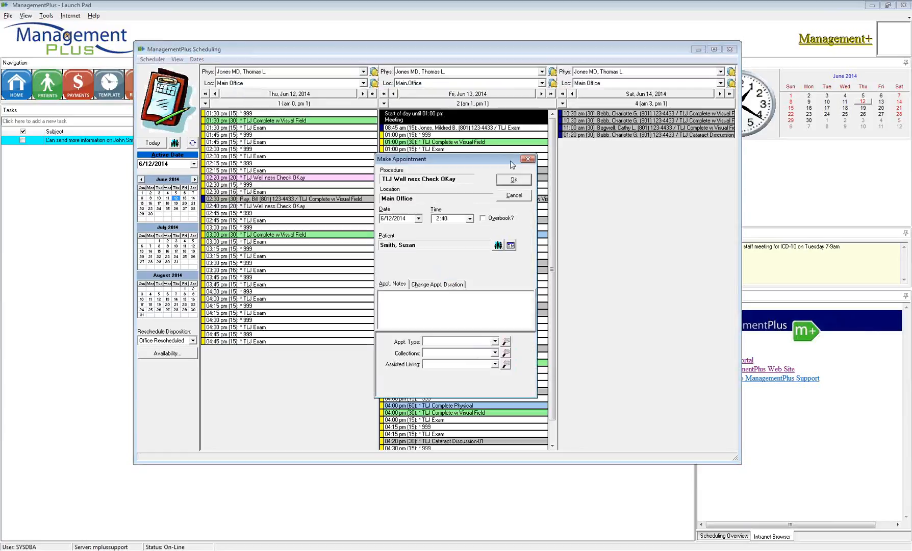
left_click(514, 180)
left_click(438, 289)
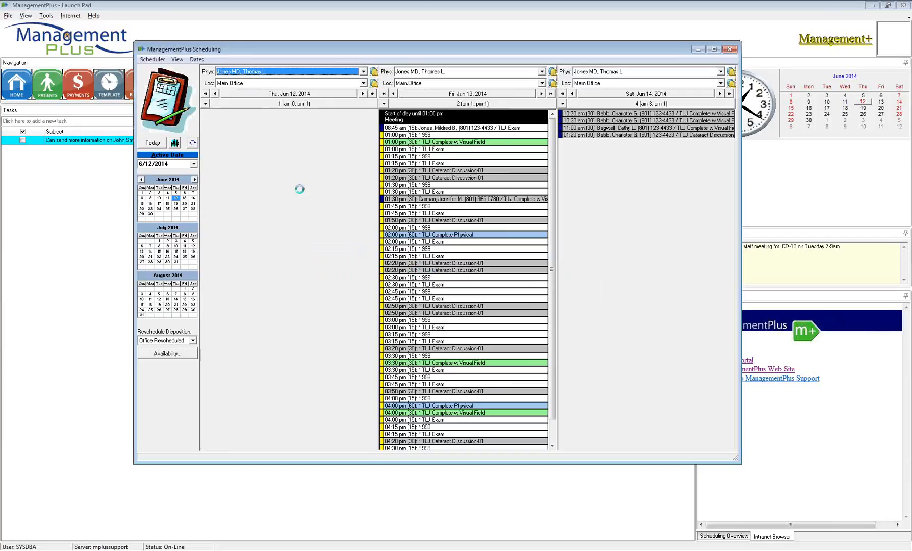
left_click(574, 357)
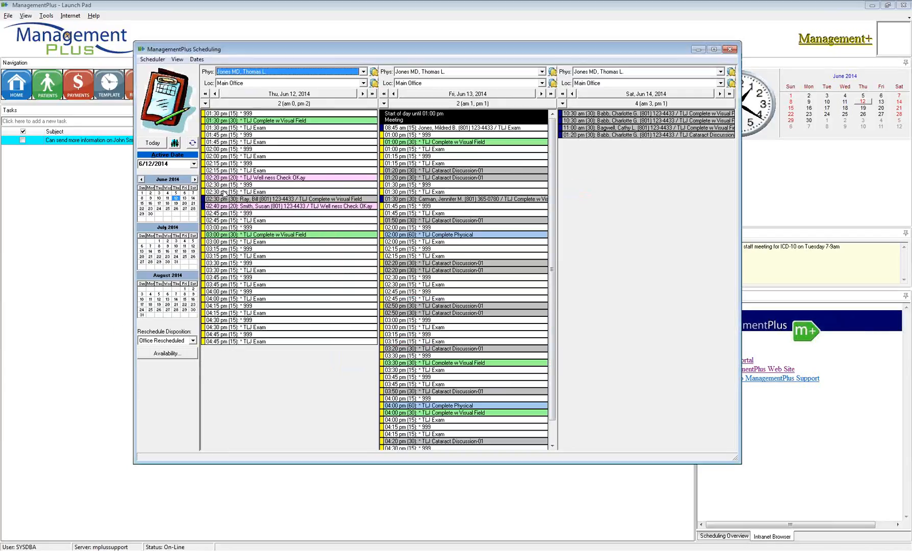
- Book the 1:30 pm TLJ Exam slot for a recent patient and close the card
right_click(222, 127)
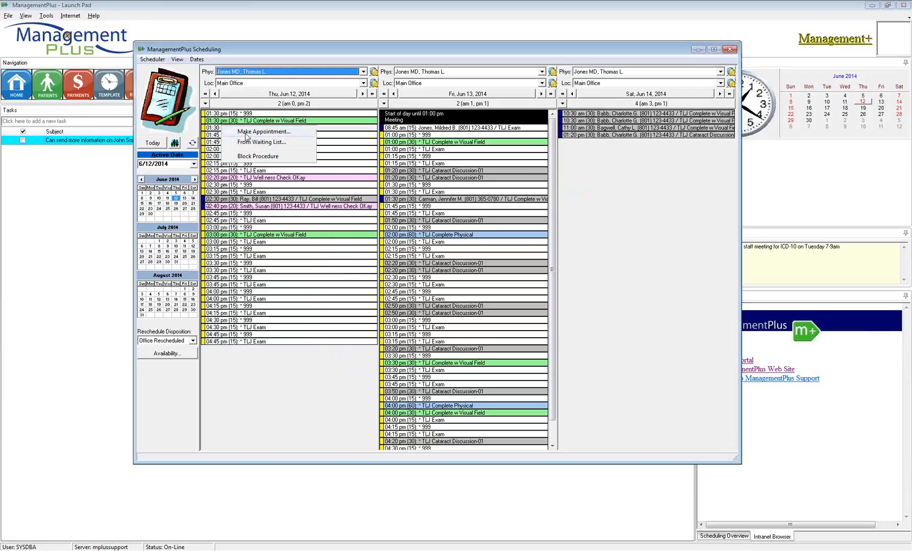
left_click(249, 140)
left_click(498, 245)
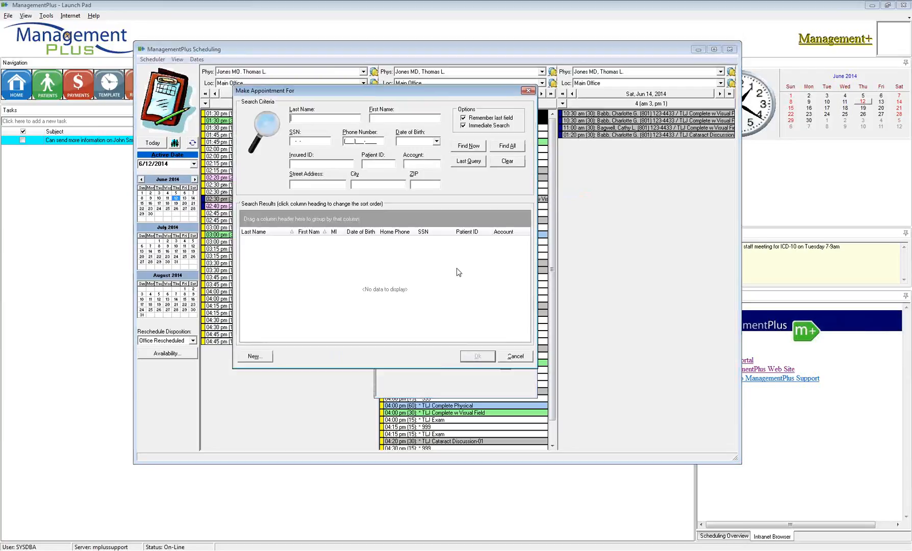
right_click(368, 265)
left_click(403, 325)
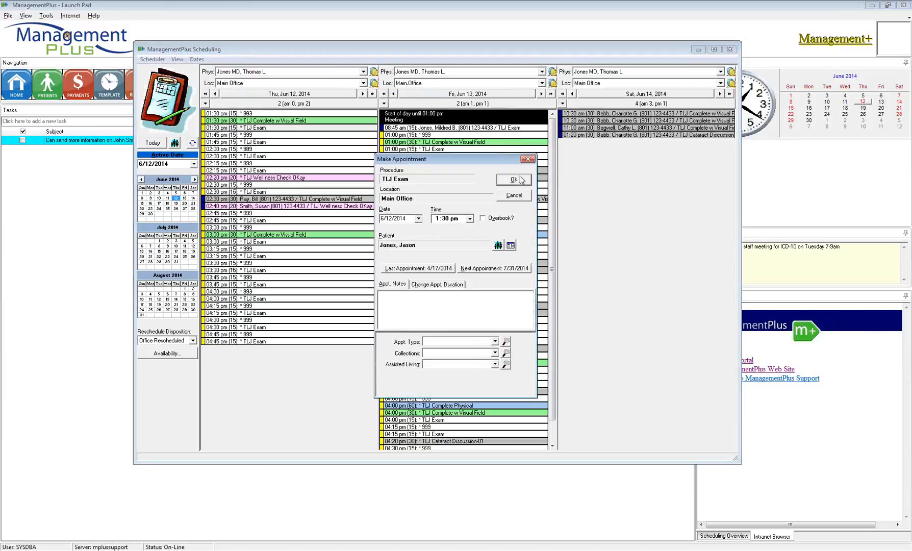
left_click(519, 177)
left_click(435, 291)
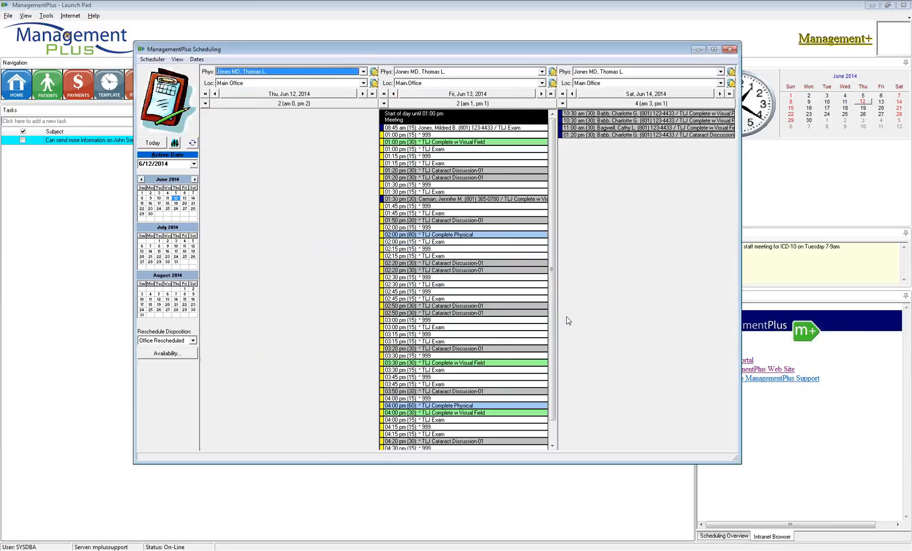
left_click(579, 357)
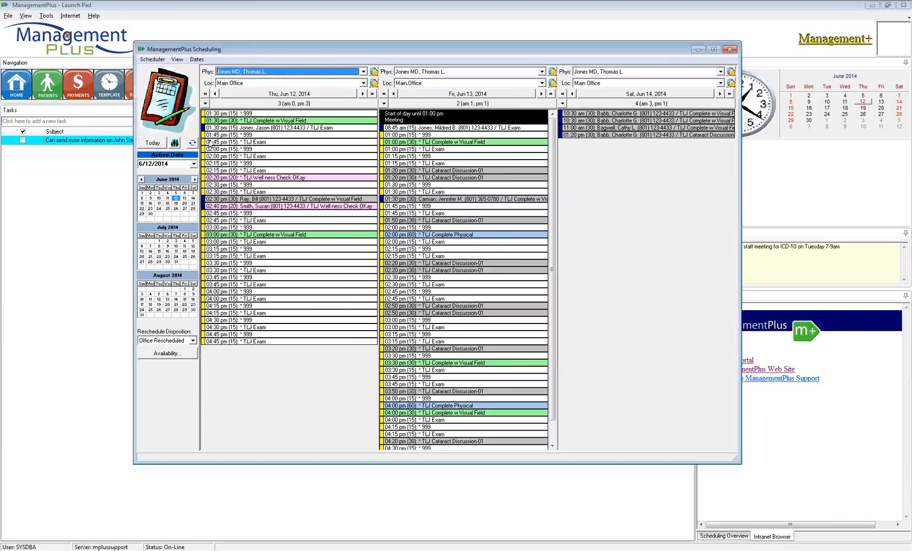
- Set the 1:30 pm TLJ Exam appointment's disposition to Appt. Confirmed
mouse_move(228, 129)
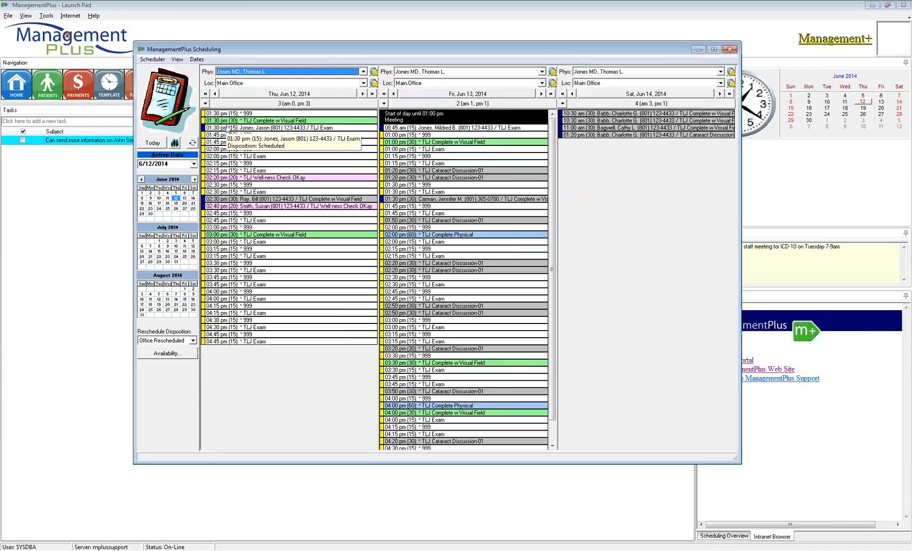
right_click(229, 129)
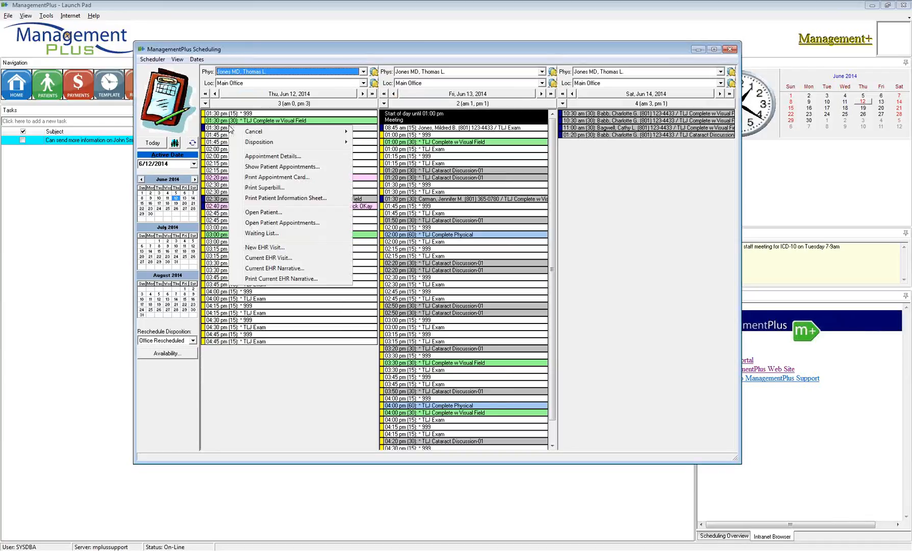
mouse_move(233, 133)
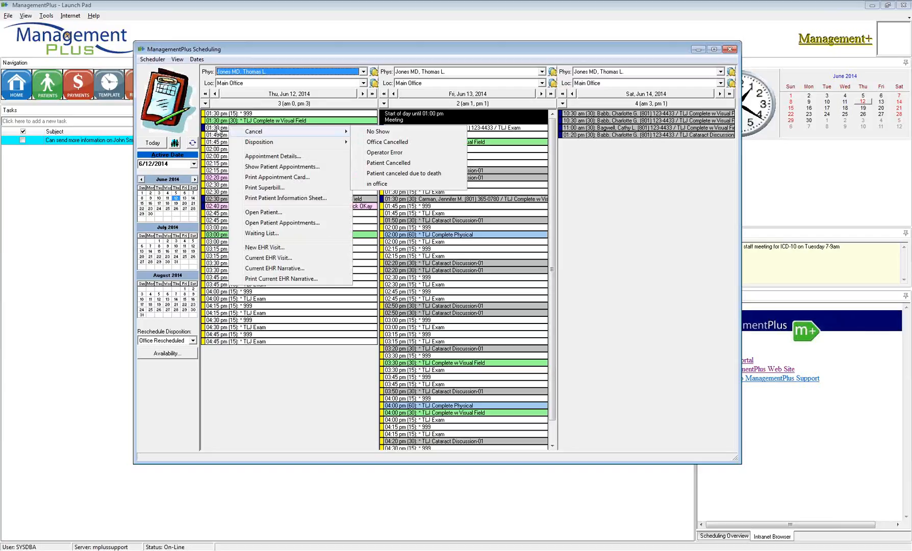
left_click(220, 131)
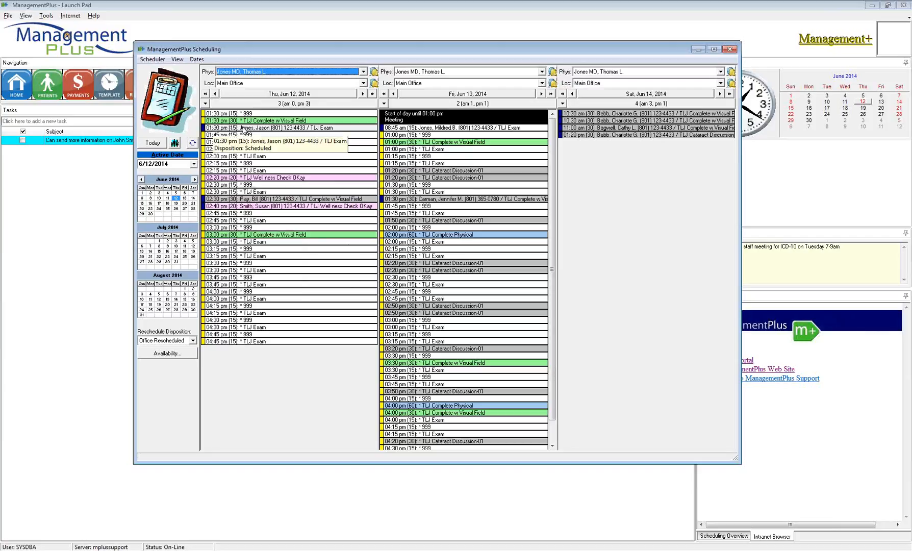
right_click(239, 130)
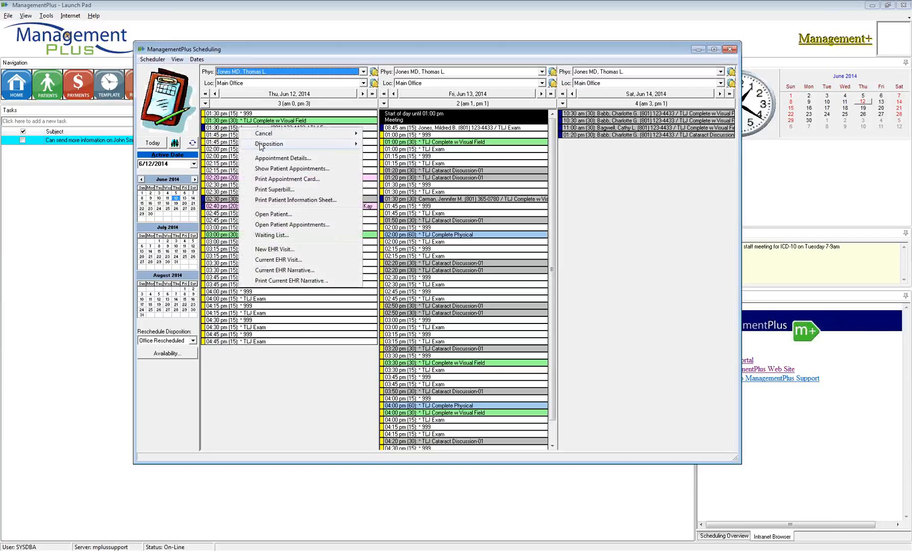
mouse_move(262, 145)
mouse_move(291, 145)
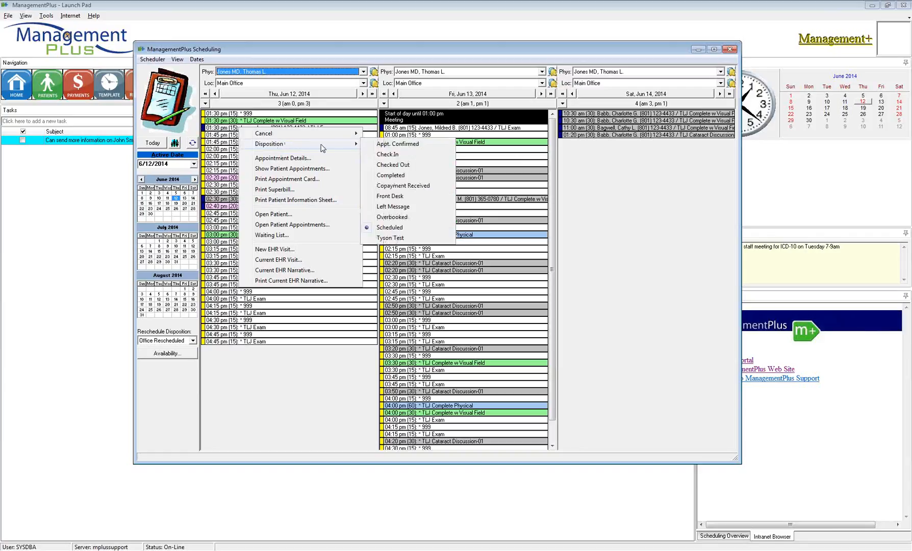
left_click(380, 145)
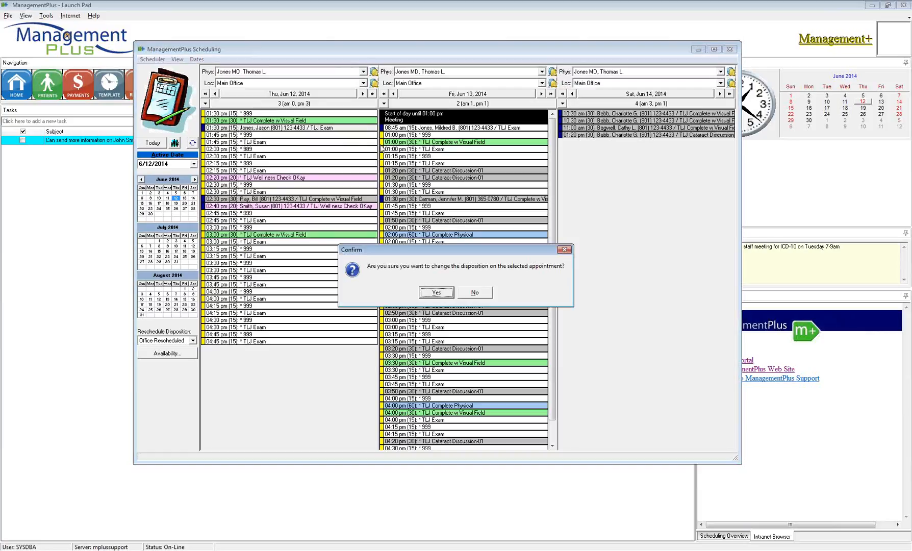
left_click(435, 291)
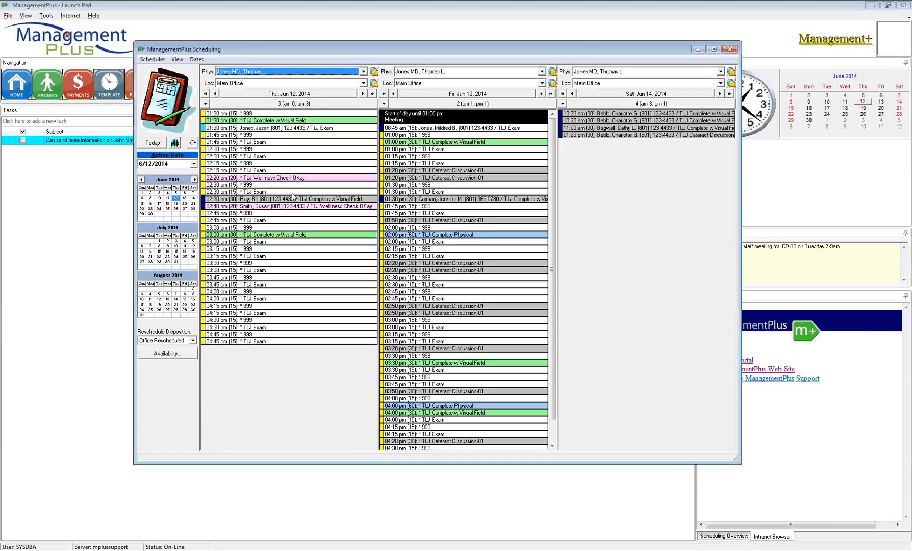
- Change the 2:40 pm wellness check's disposition to Left Message
mouse_move(203, 128)
mouse_move(326, 129)
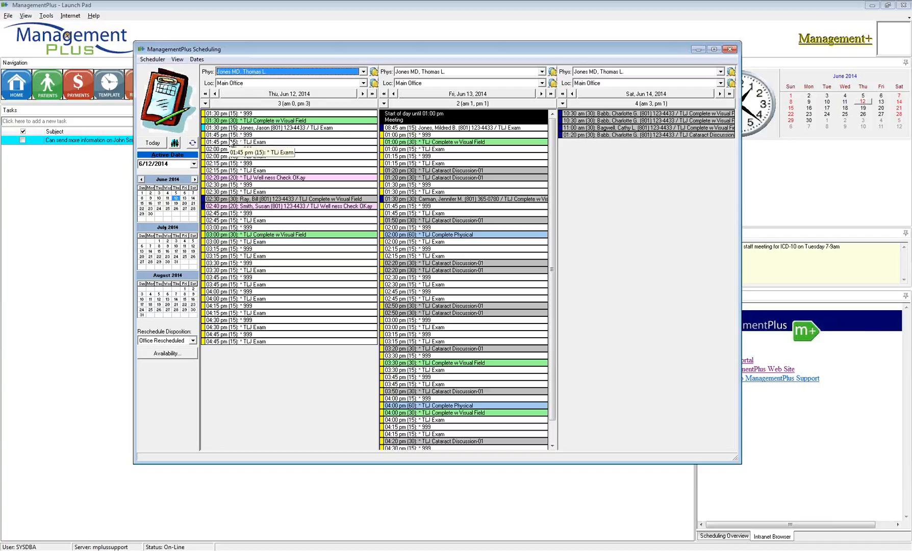
right_click(243, 206)
mouse_move(285, 214)
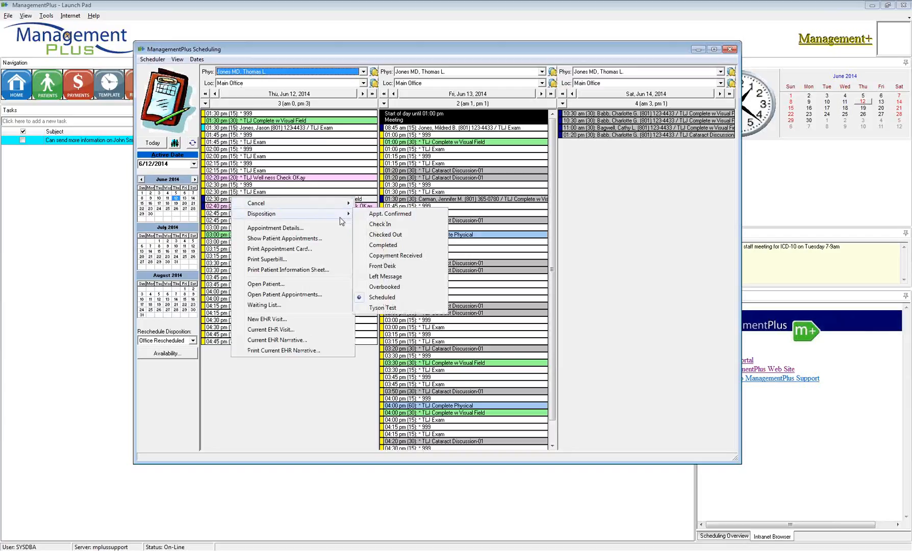
left_click(359, 220)
left_click(440, 292)
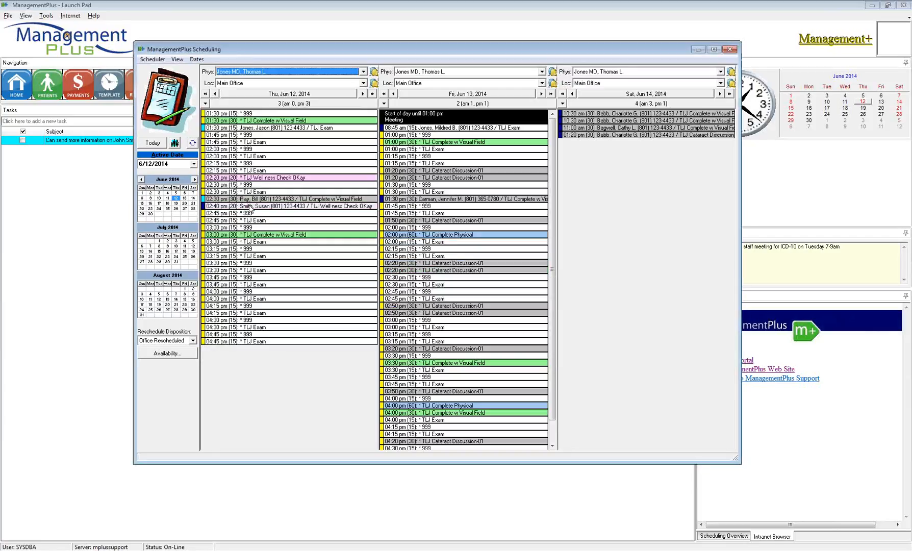
right_click(250, 207)
mouse_move(285, 225)
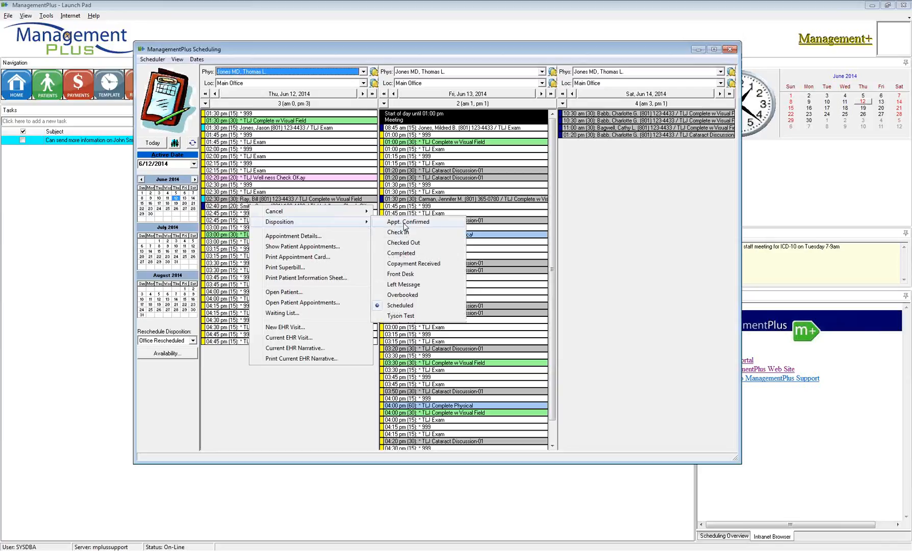
left_click(397, 284)
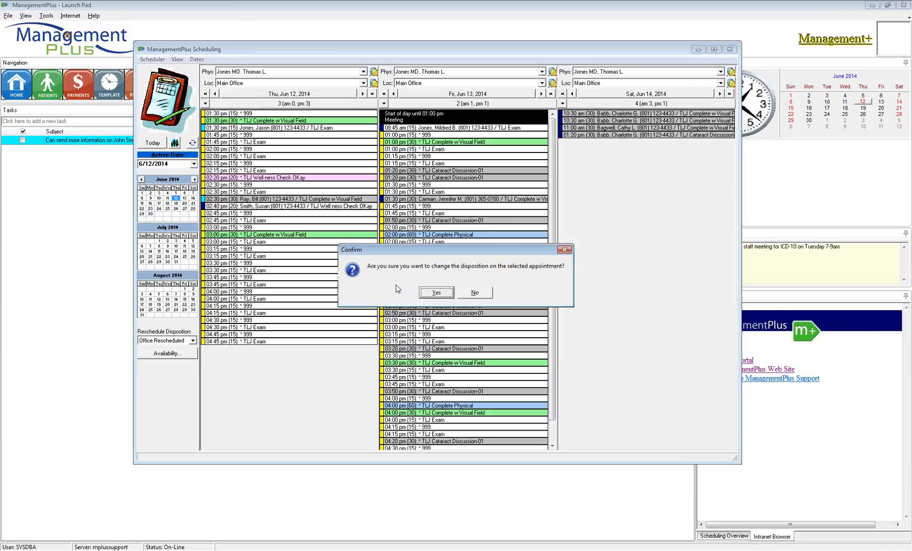
left_click(426, 293)
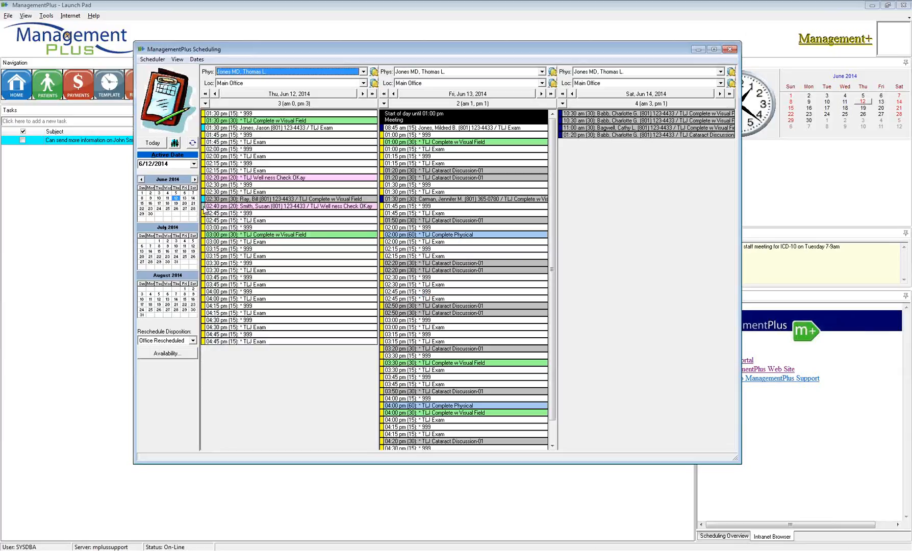
mouse_move(205, 210)
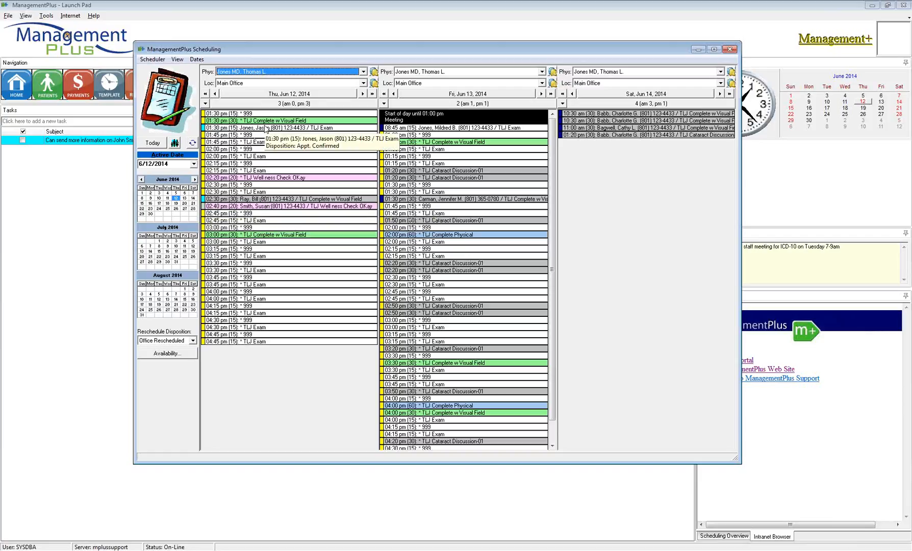
- Mark the 1:30 pm and 2:30 pm appointments as Check In
right_click(266, 128)
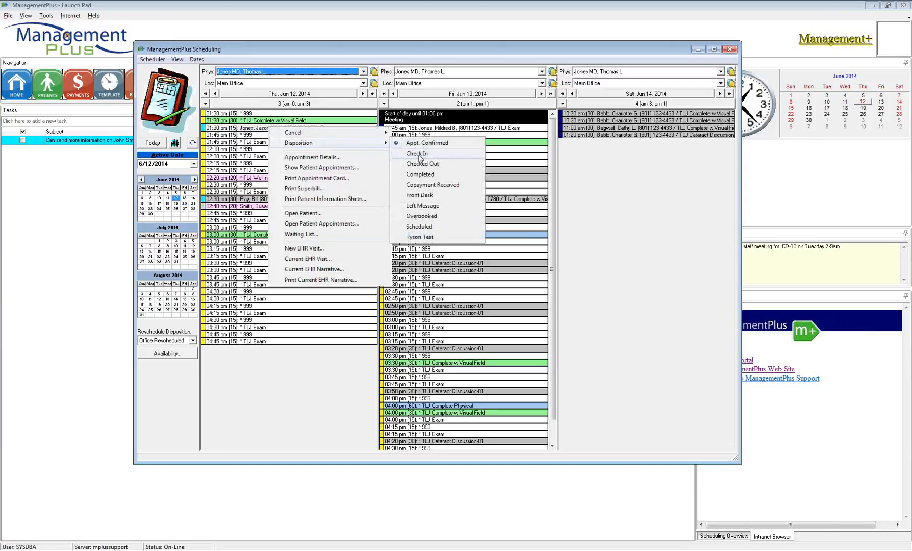
left_click(420, 154)
key("Return")
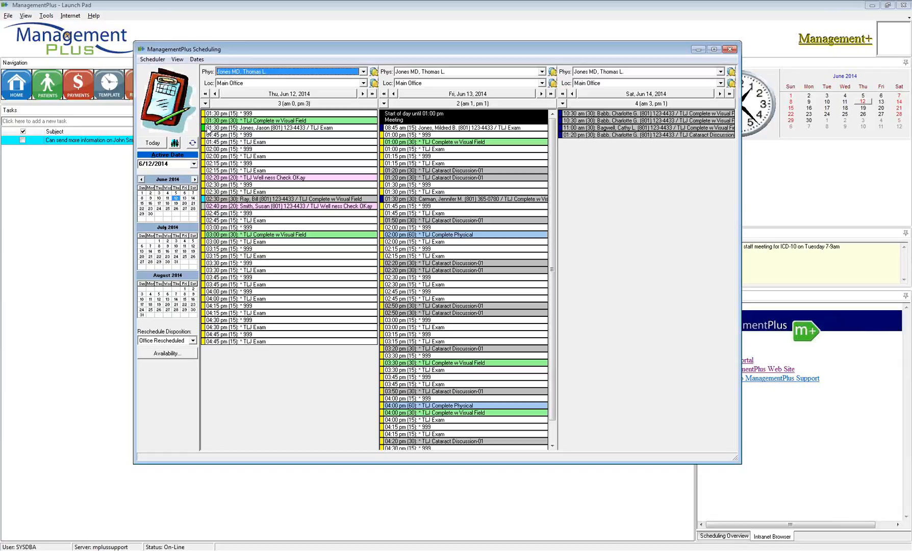
mouse_move(206, 132)
right_click(232, 196)
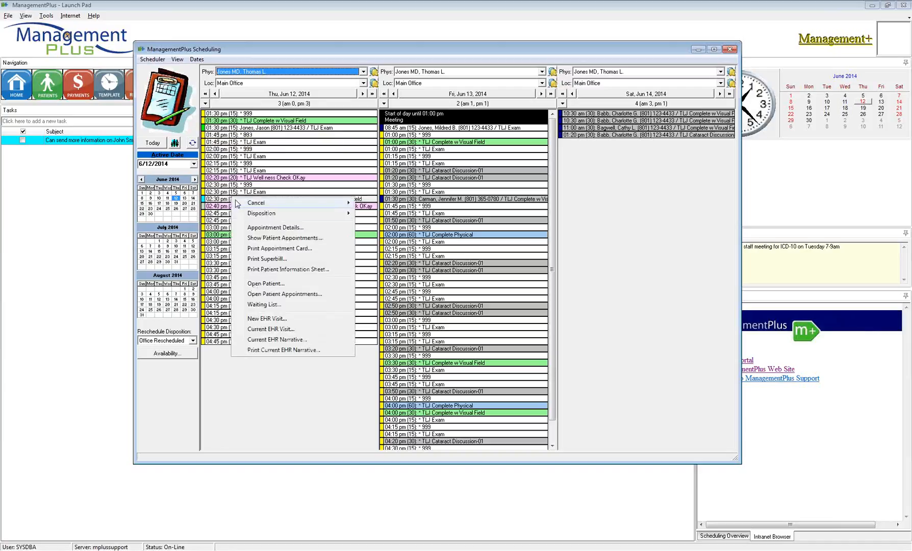
mouse_move(306, 213)
left_click(380, 223)
left_click(444, 292)
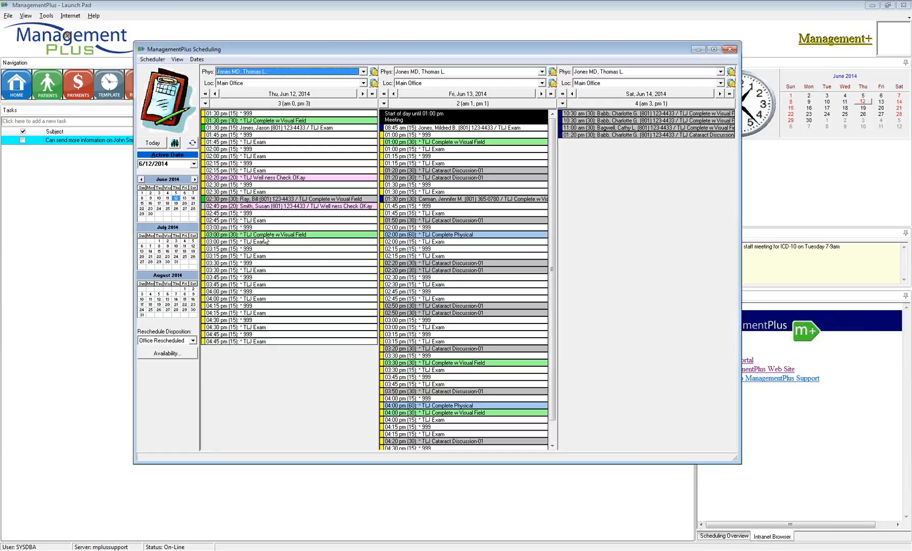
- Set the 1:30 pm appointment's disposition to Copayment Received, acknowledging the already-checked-in notice
right_click(251, 131)
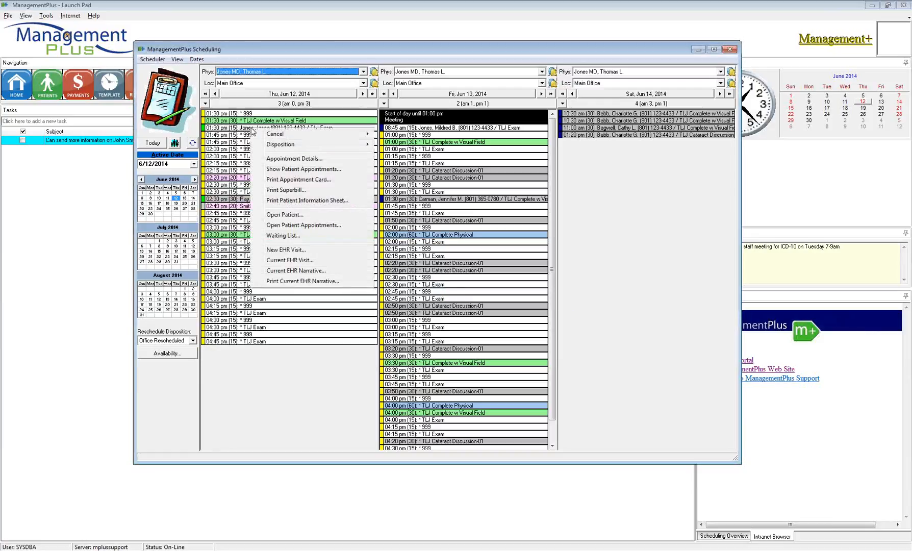
mouse_move(280, 144)
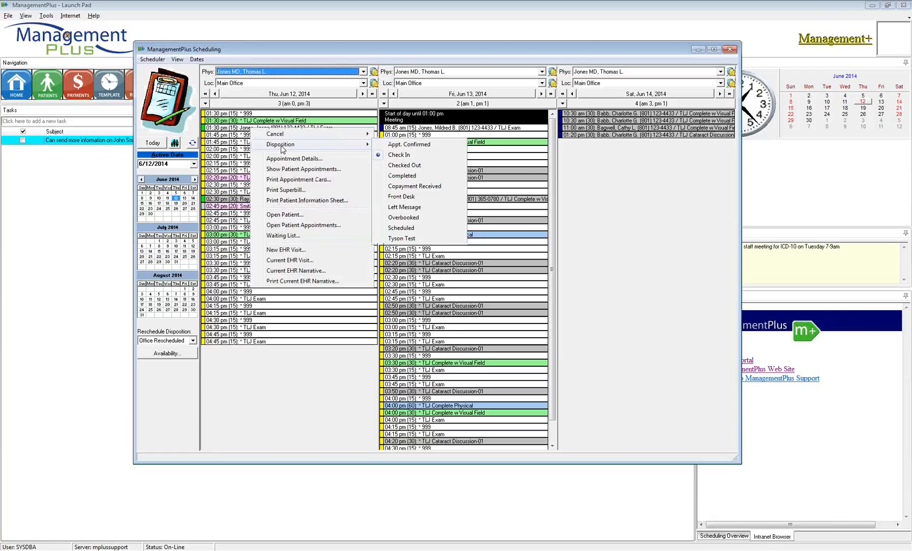
left_click(398, 187)
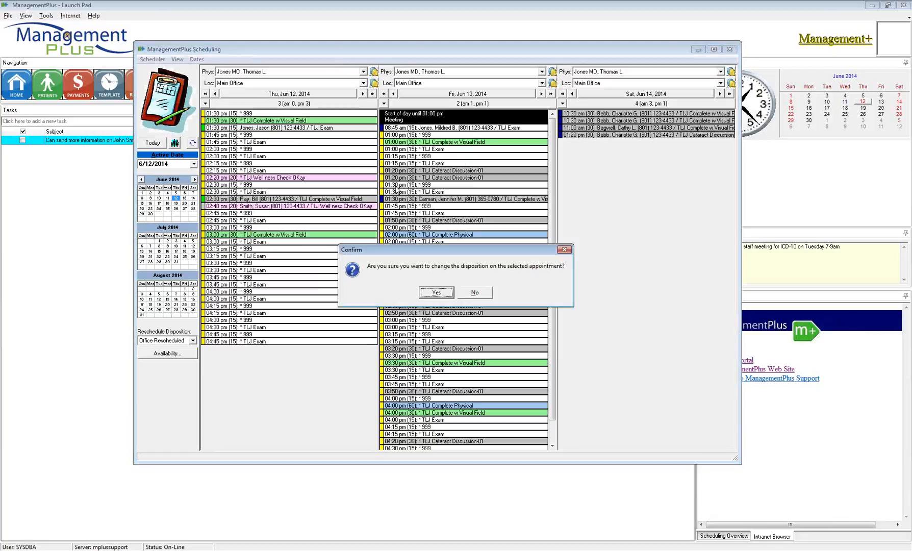
left_click(441, 293)
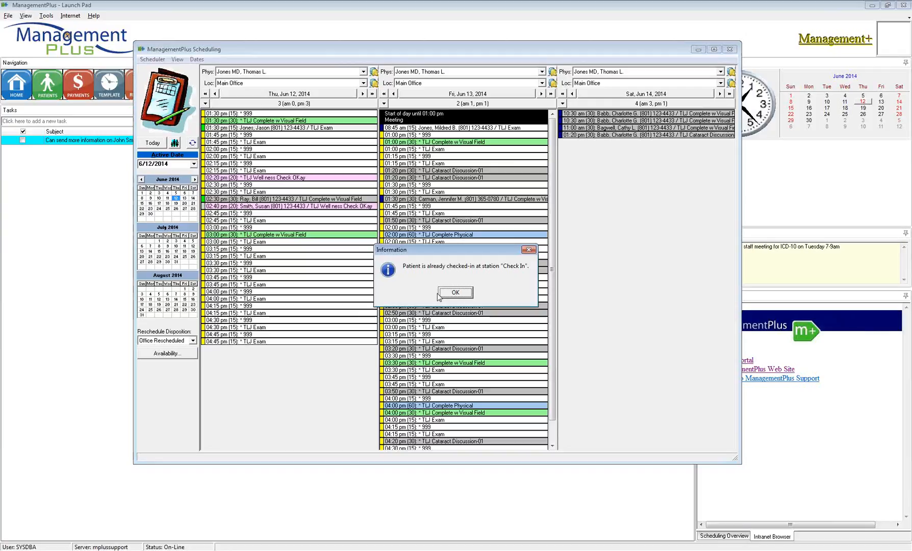
left_click(458, 293)
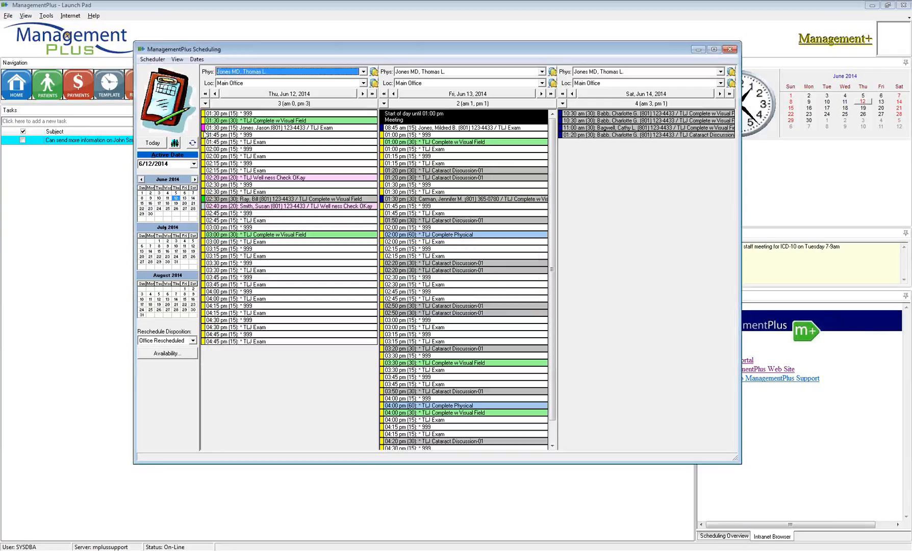
- Change the Thursday 1:30 pm TLJ Exam's disposition to Checked Out
right_click(223, 130)
mouse_move(326, 145)
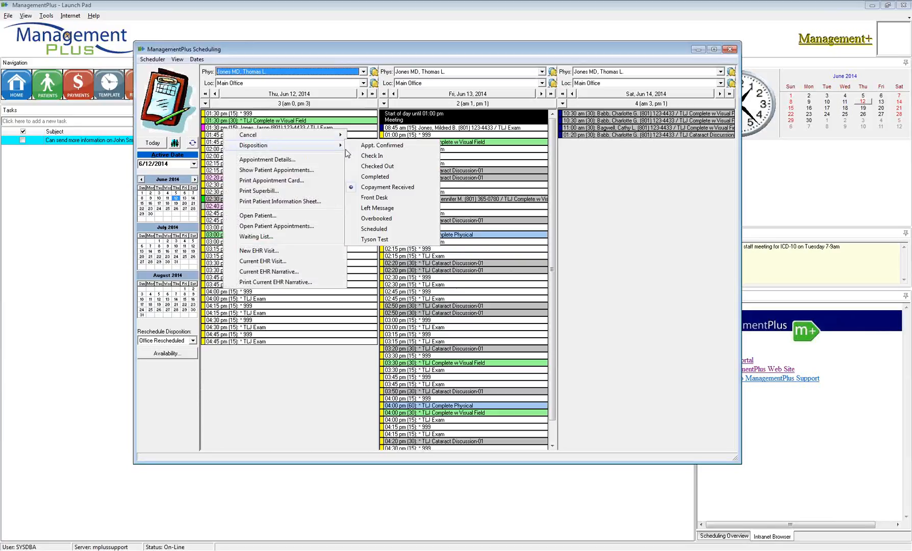
left_click(376, 166)
left_click(436, 291)
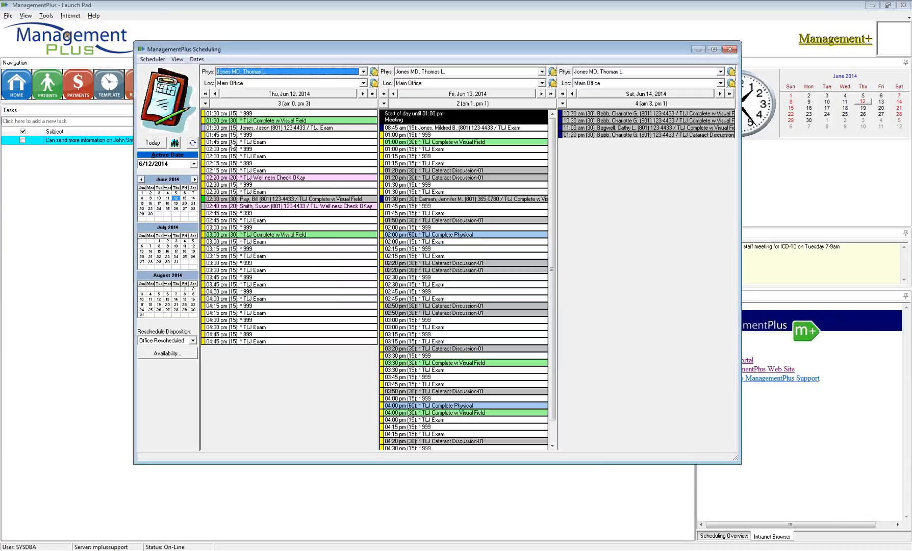
mouse_move(205, 130)
mouse_move(298, 210)
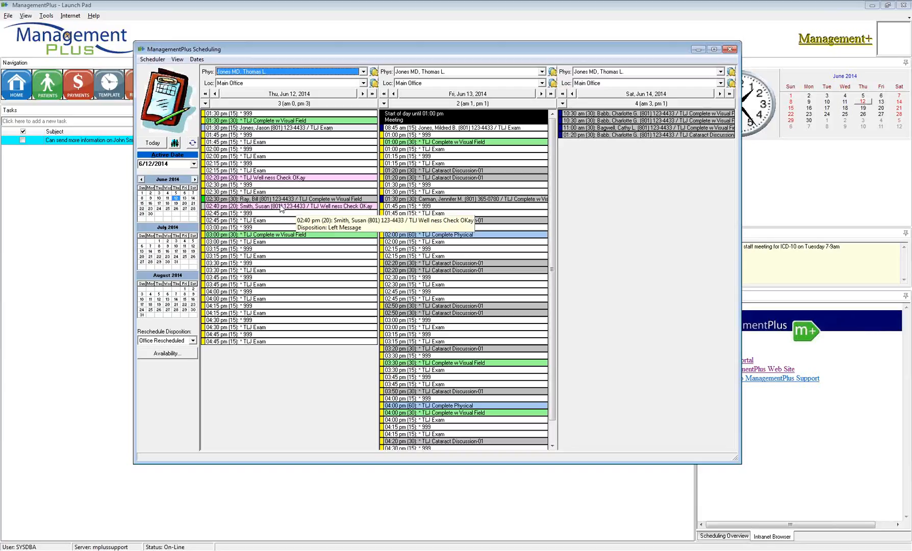
mouse_move(264, 181)
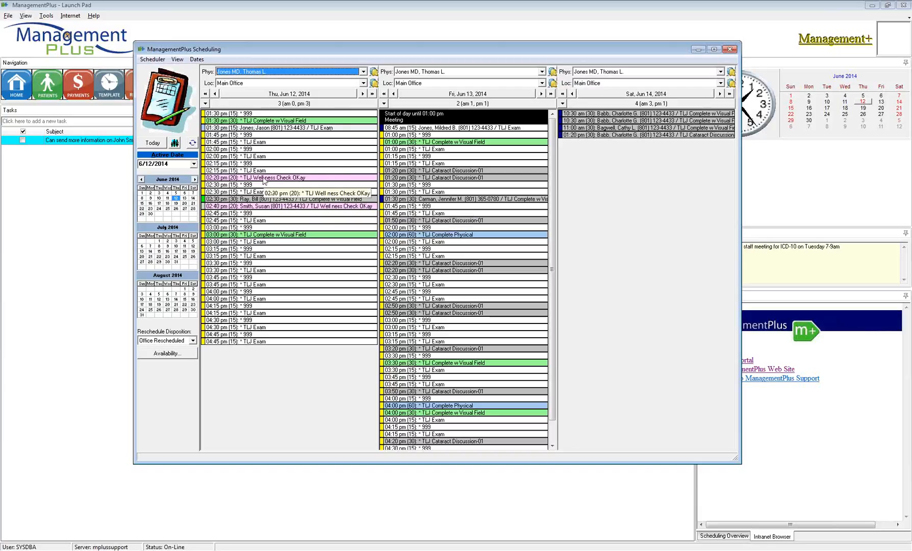
- Show the 2:40 pm Wellness Check's disposition options, with Left Message as current
right_click(261, 203)
mouse_move(288, 219)
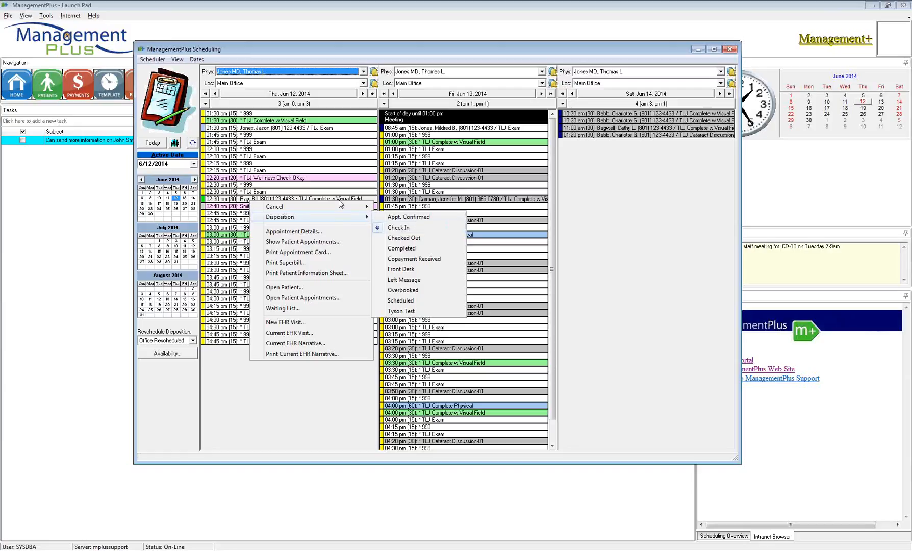
left_click(291, 170)
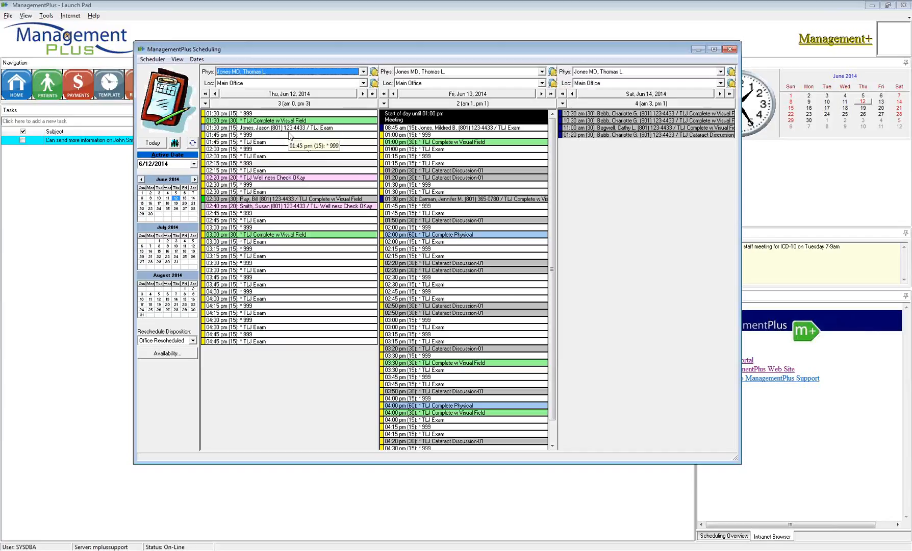
right_click(284, 207)
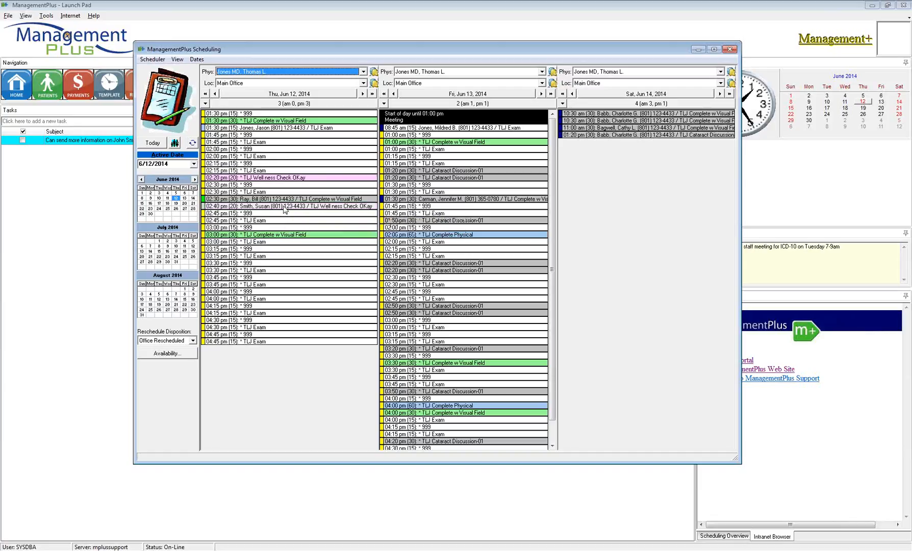
mouse_move(331, 223)
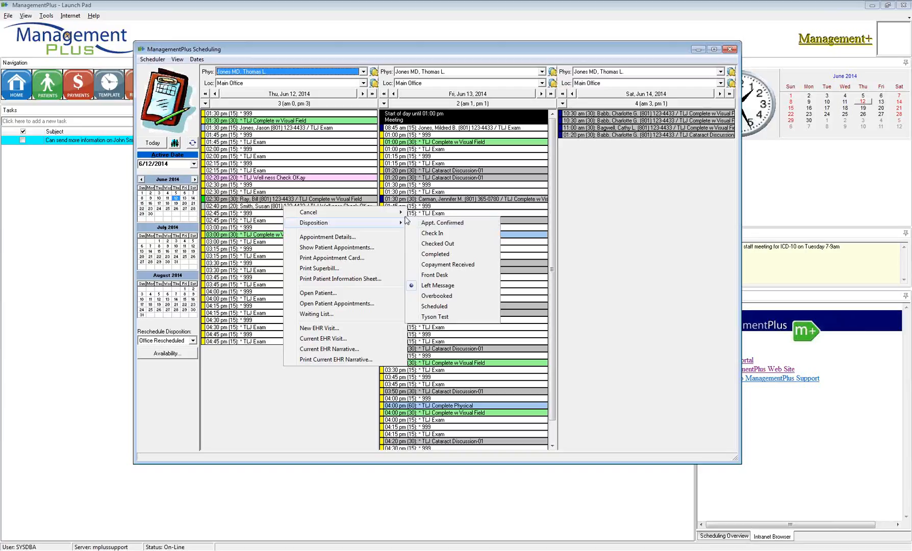
- Pick Checked Out, then open the 1:30 pm exam's properties on its History tab
mouse_move(405, 216)
left_click(438, 244)
right_click(273, 128)
left_click(260, 130)
double_click(260, 130)
left_click(467, 257)
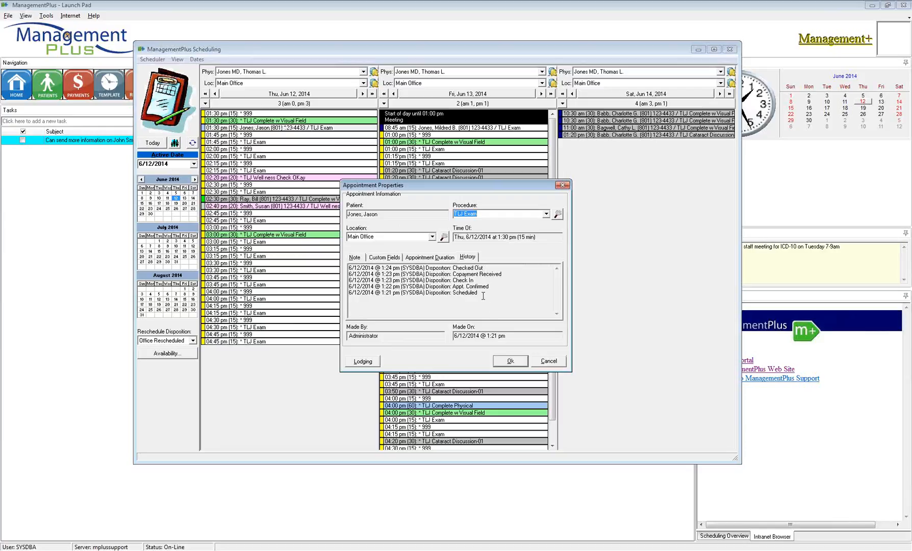
- Review the history entries: Scheduled, Appt. Confirmed, Check In, Copayment Received, Checked Out
left_click_drag(477, 293, 346, 292)
left_click_drag(490, 287, 349, 286)
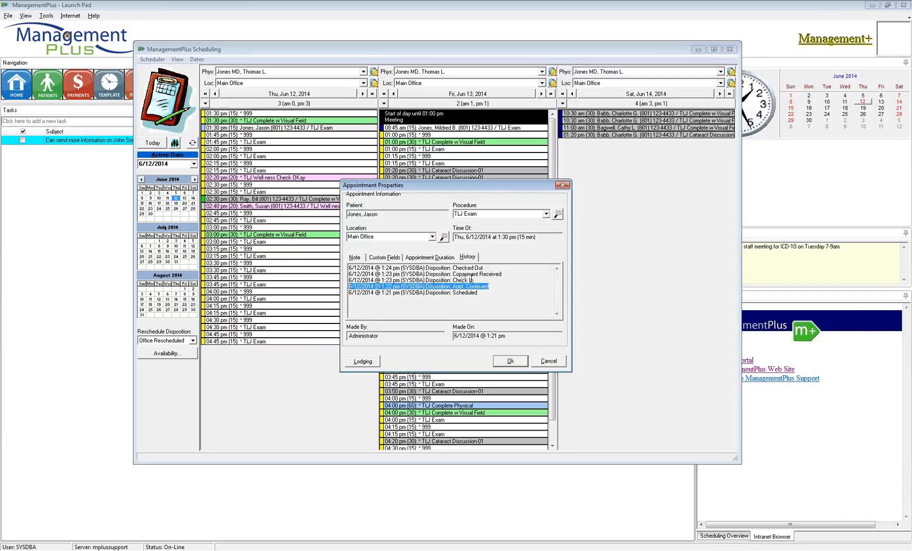
left_click_drag(477, 280, 349, 280)
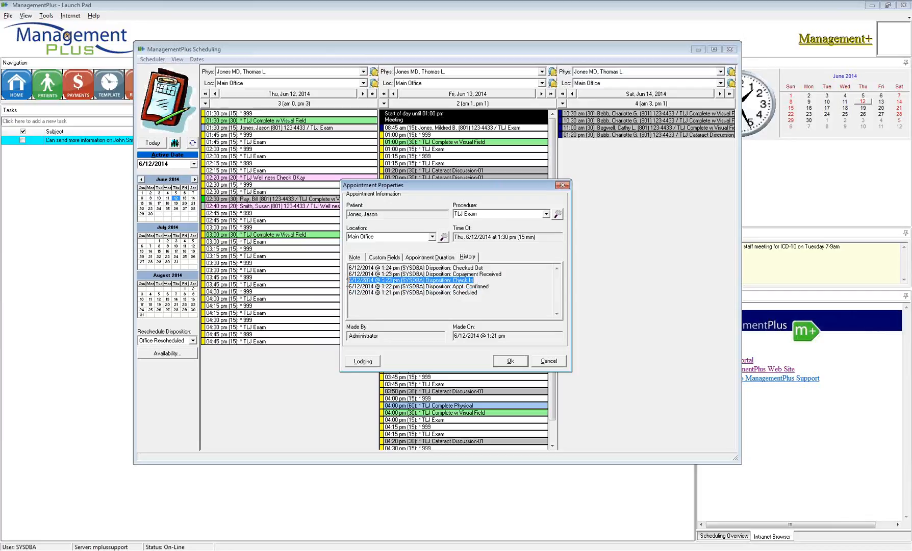
mouse_move(508, 274)
left_mouse_down()
mouse_move(347, 274)
mouse_move(492, 270)
mouse_move(510, 291)
left_mouse_up()
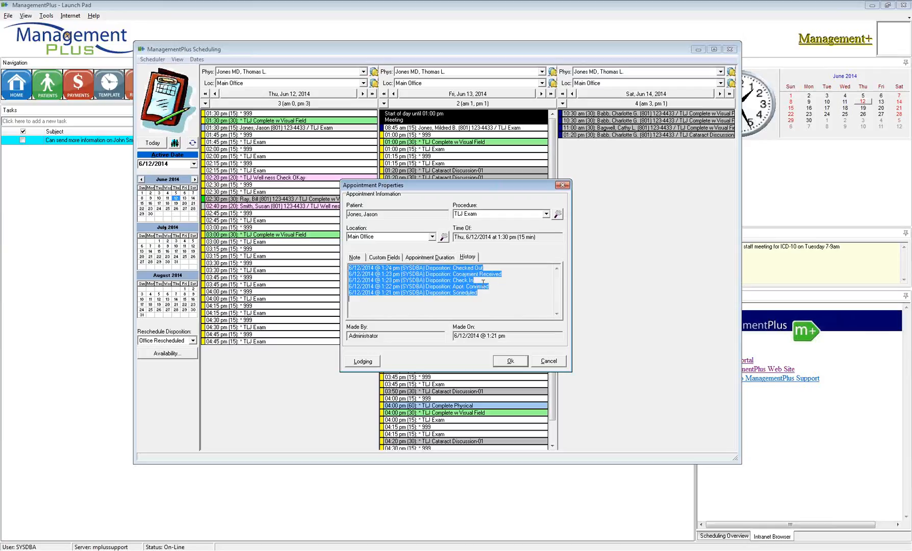
left_click_drag(490, 287, 437, 271)
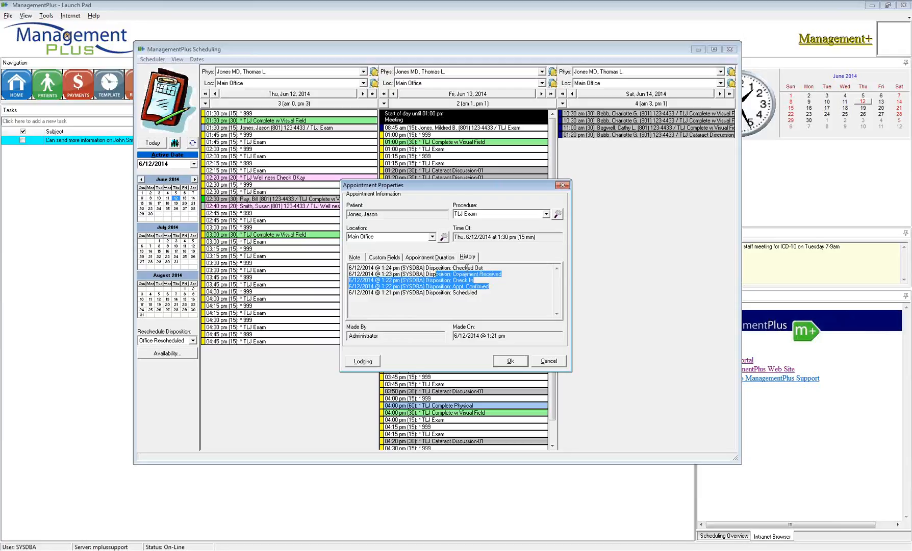
left_click_drag(457, 293, 478, 293)
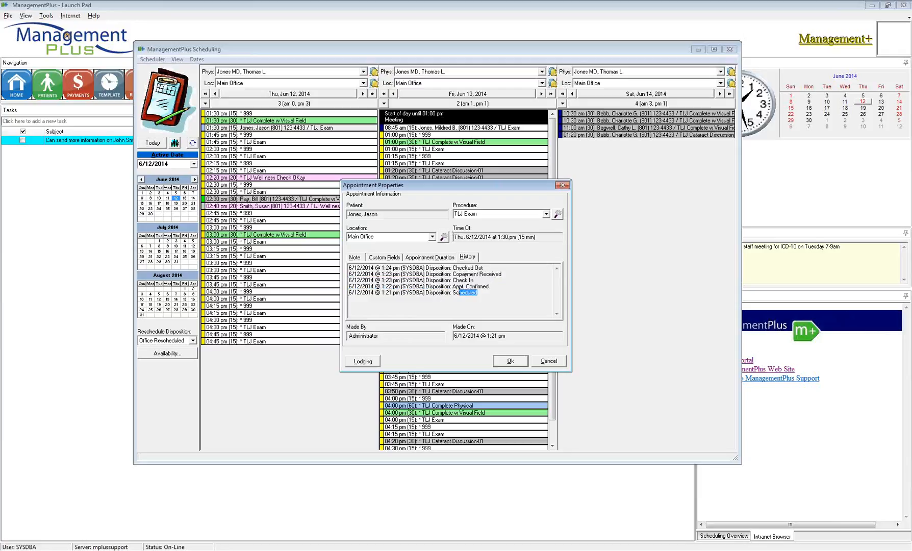
left_click(473, 259)
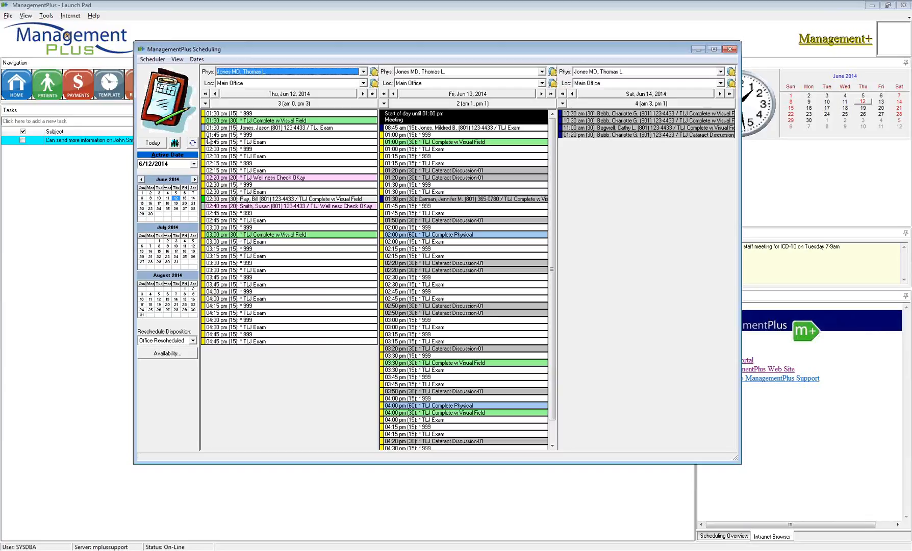
mouse_move(203, 132)
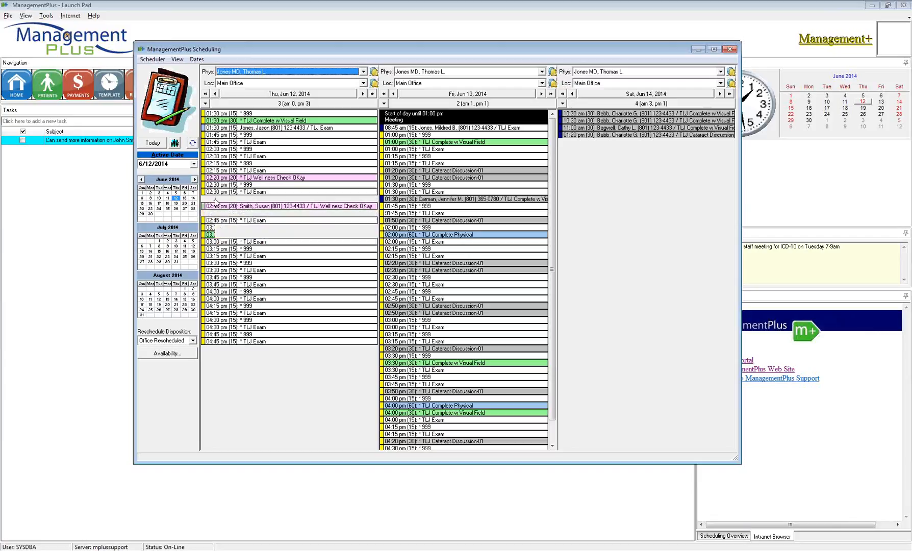
- Review the 2:30 pm visual-field appointment's disposition history, then cancel its properties
double_click(216, 202)
left_click(468, 257)
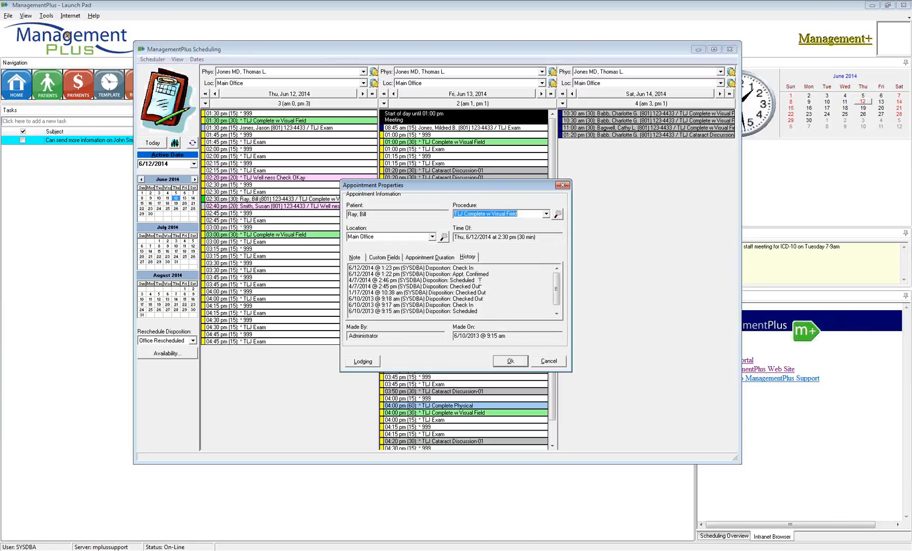
left_click_drag(484, 312, 363, 267)
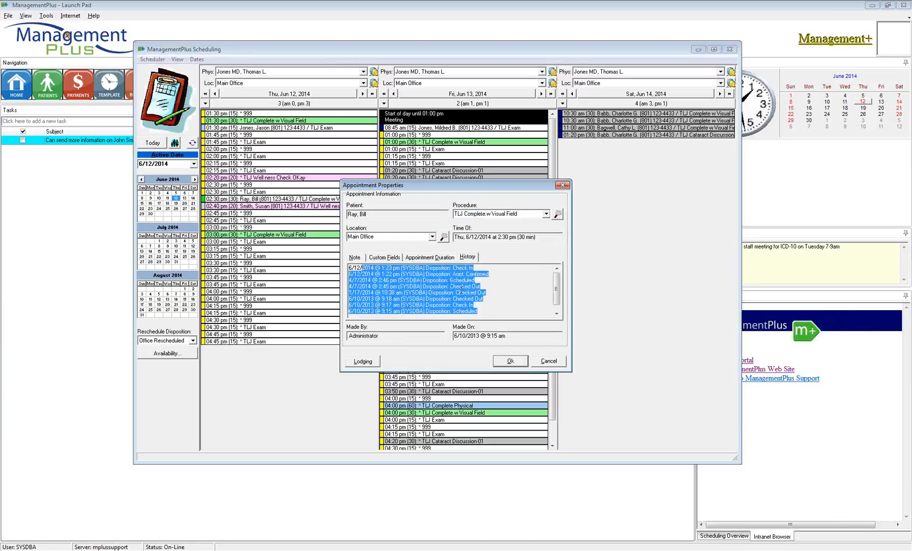
left_click(487, 283)
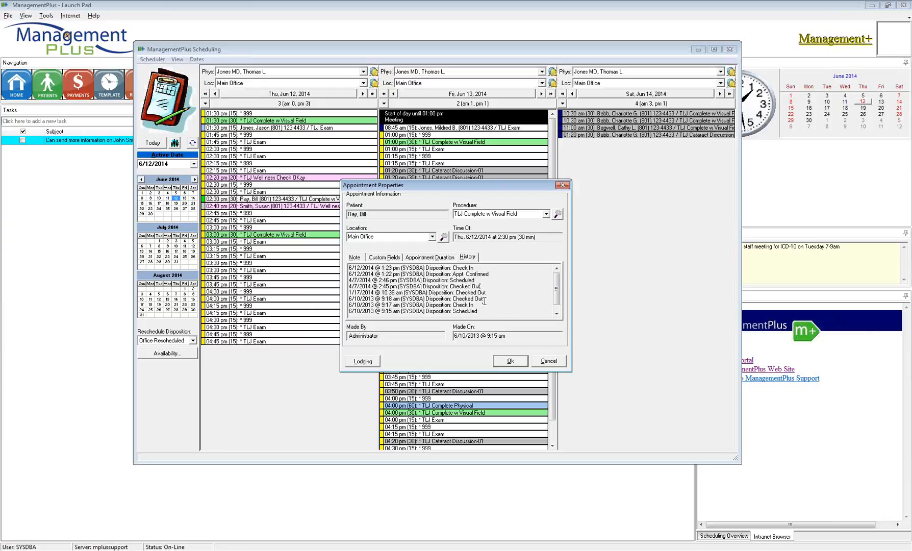
left_click_drag(484, 299, 458, 285)
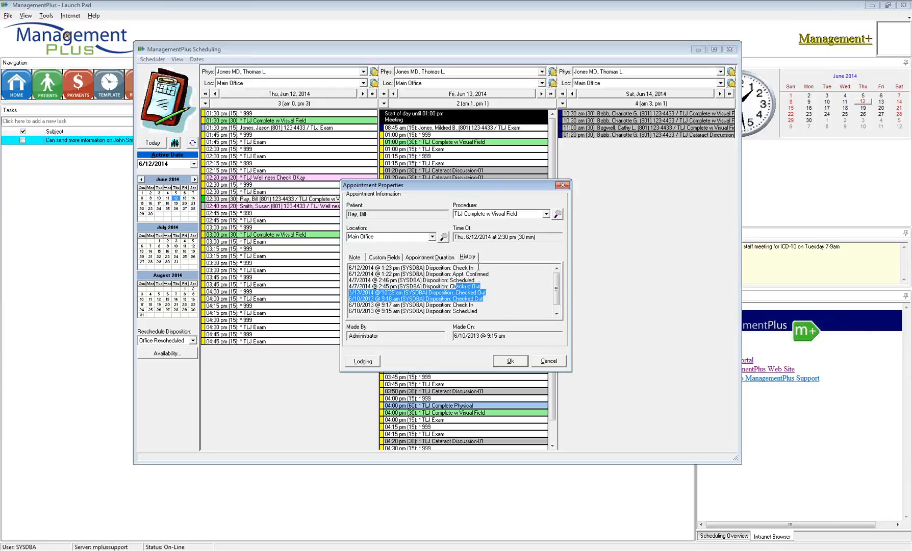
left_click(494, 275)
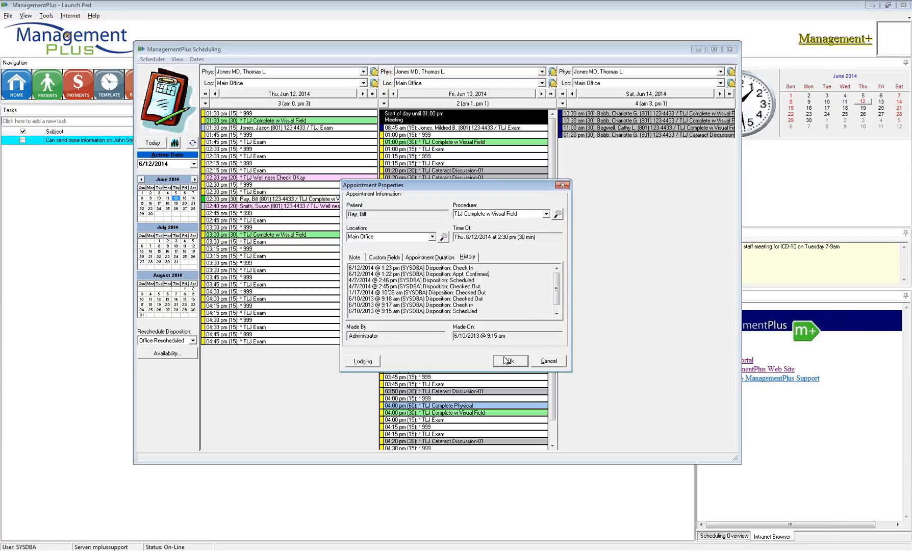
left_click(555, 365)
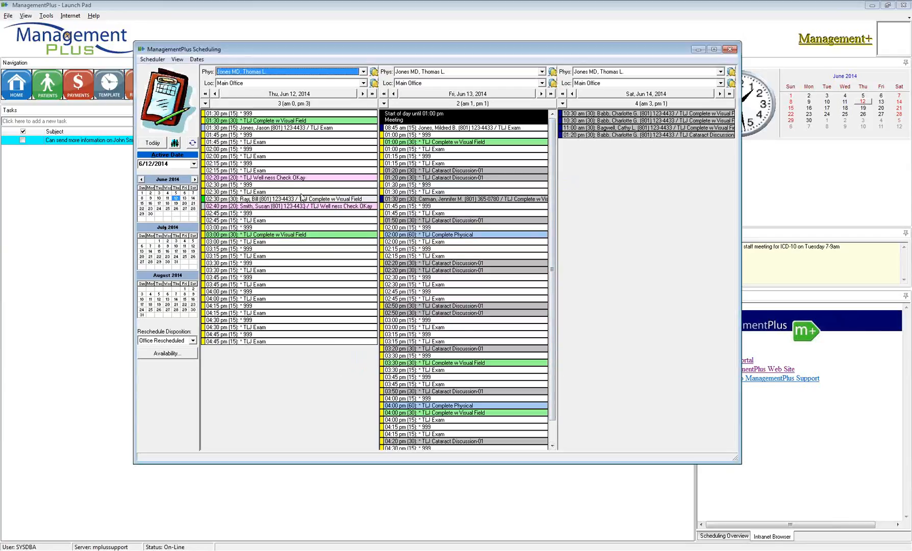
- Return to the Launch Pad and bring up the program functions menu
left_click(94, 218)
left_click(8, 16)
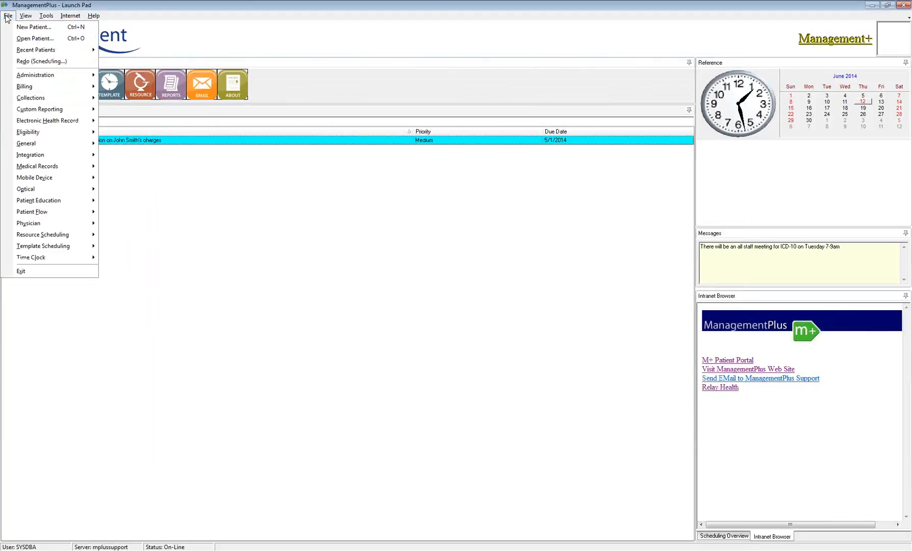
mouse_move(47, 144)
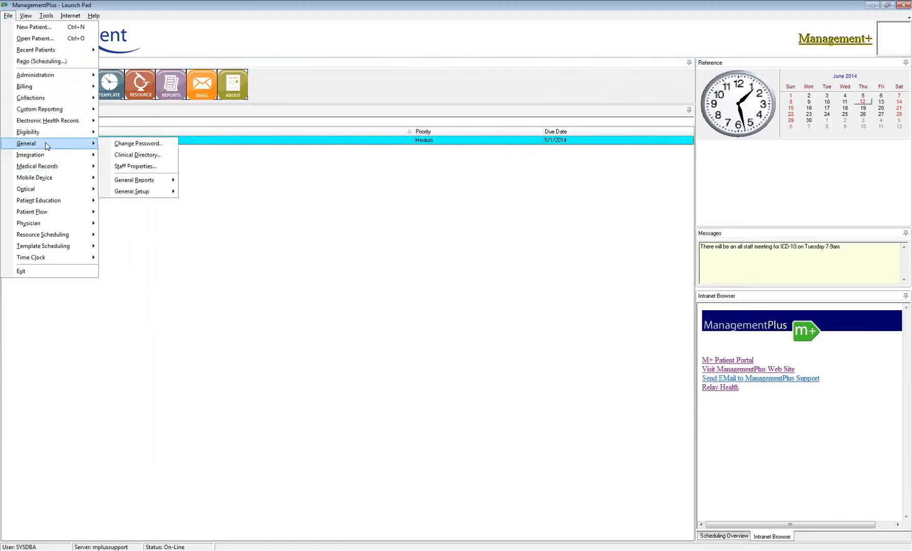
- In Staff Properties' Scheduling tab, tick Show Account # in scheduling
left_click(133, 167)
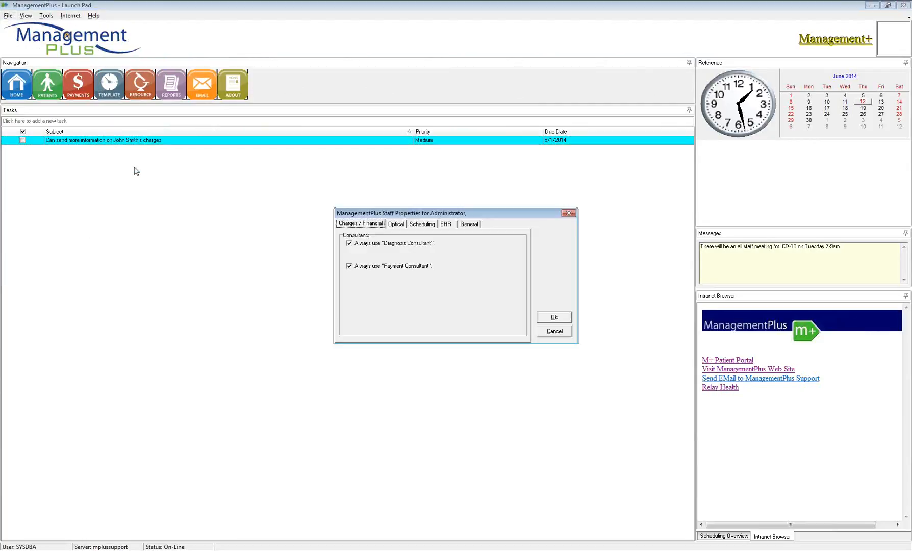
left_click(421, 227)
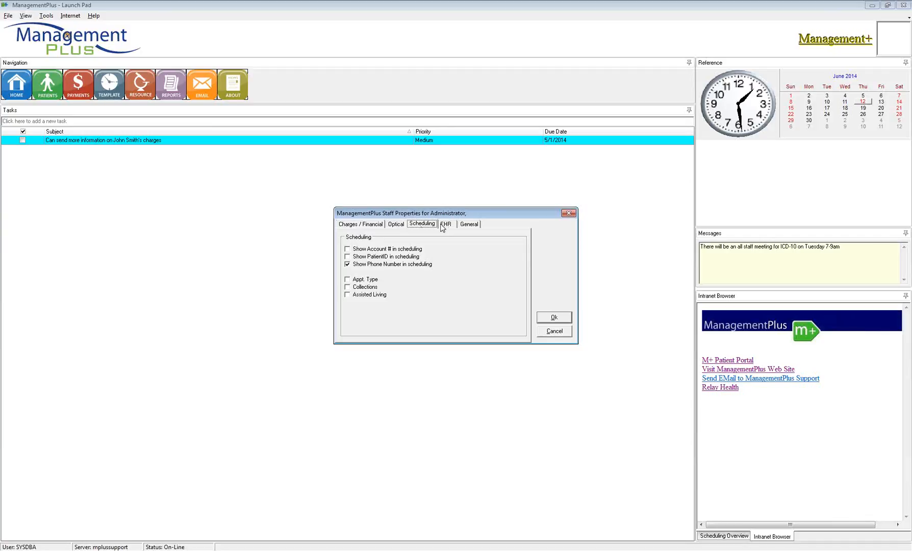
left_click(350, 249)
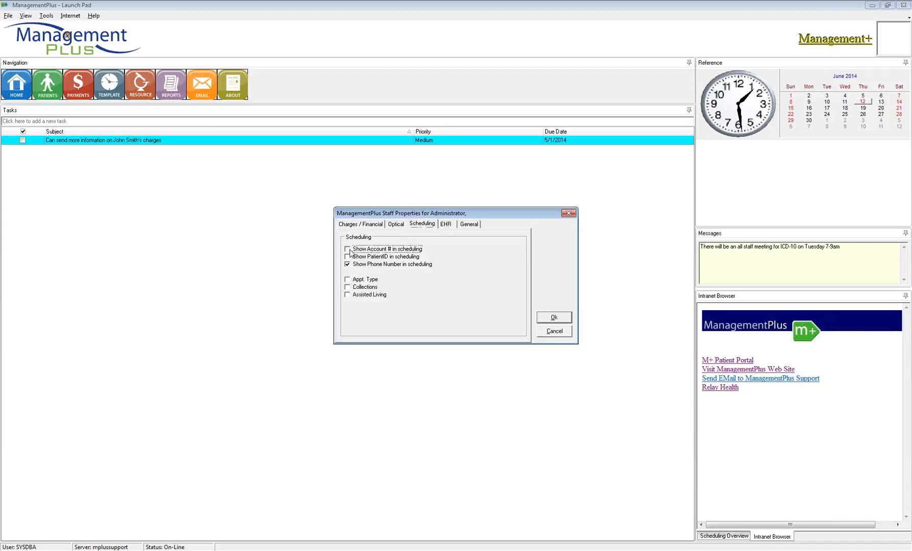